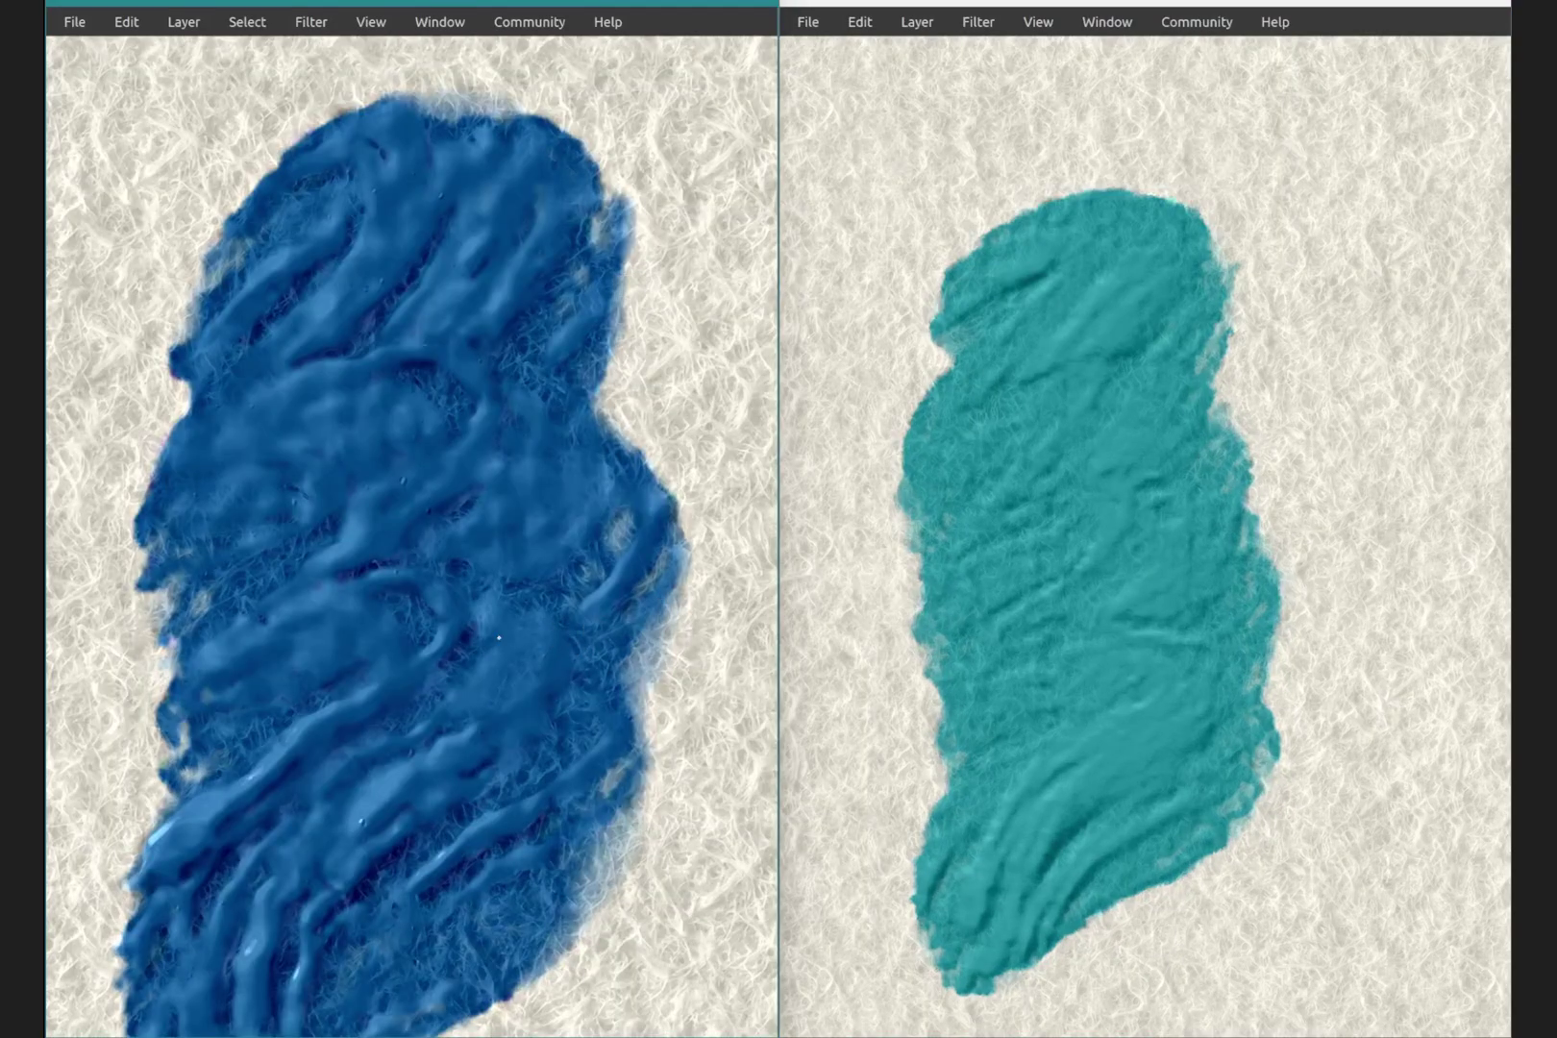
Restore the panels in both Rebelle 8 and Rebelle 7, and load Bristle Round 2 in Rebelle 8.
click(1096, 603)
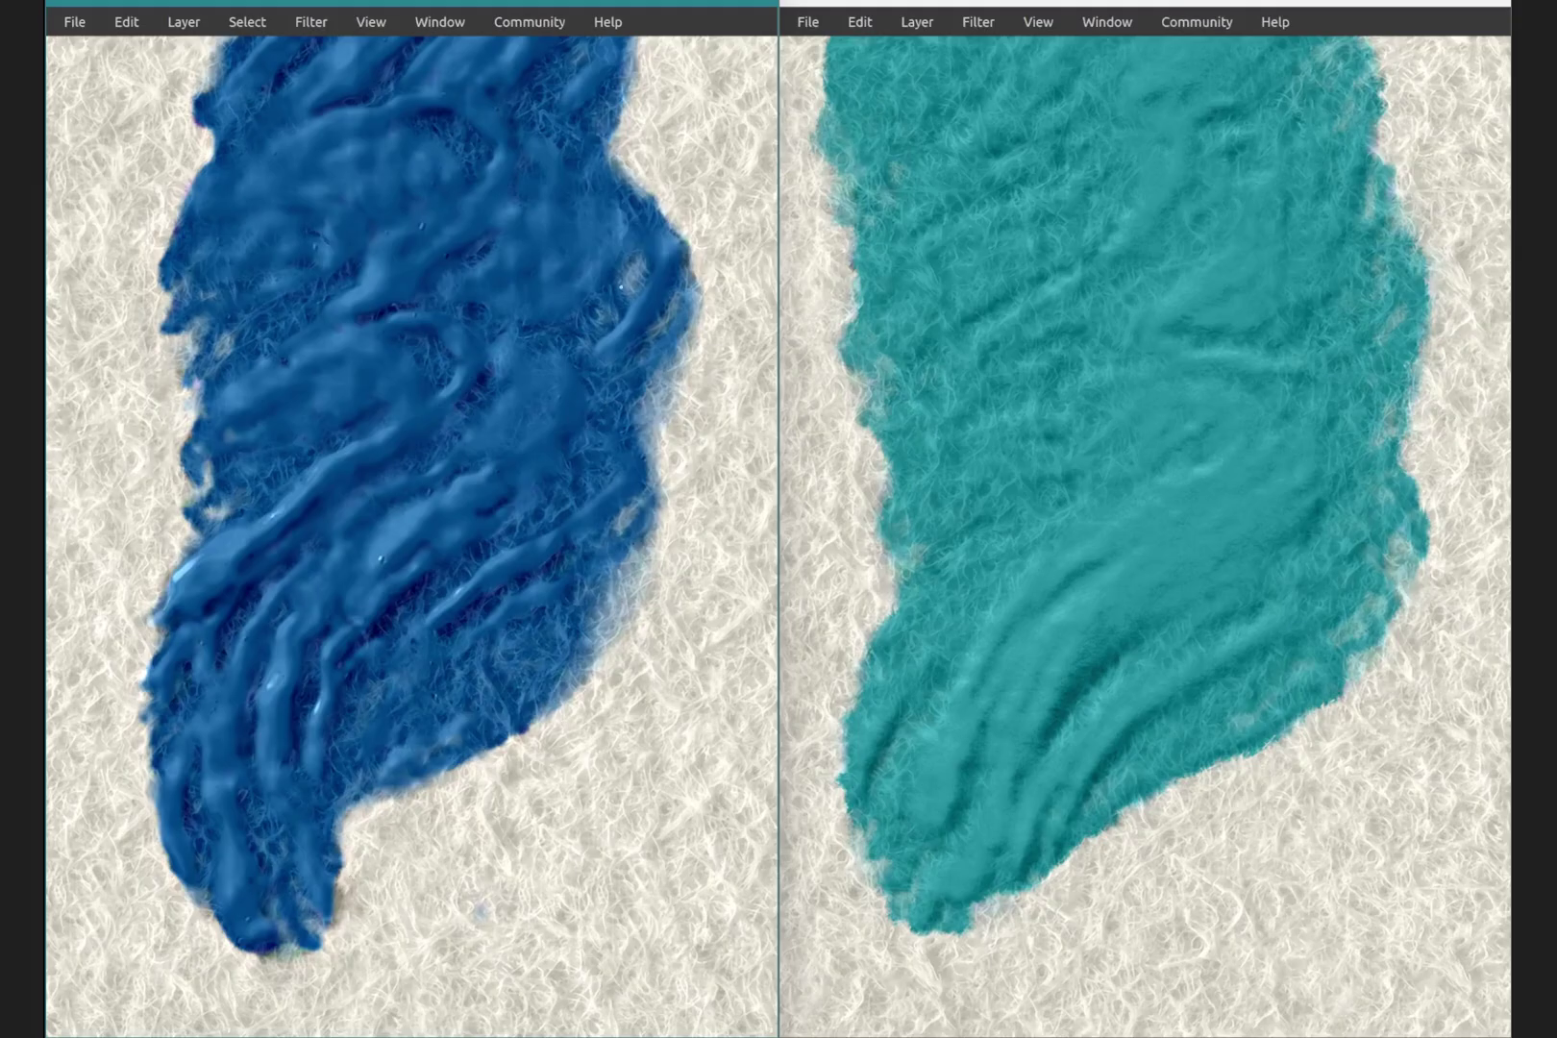
scroll(1164, 481, down, 5)
scroll(546, 447, down, 5)
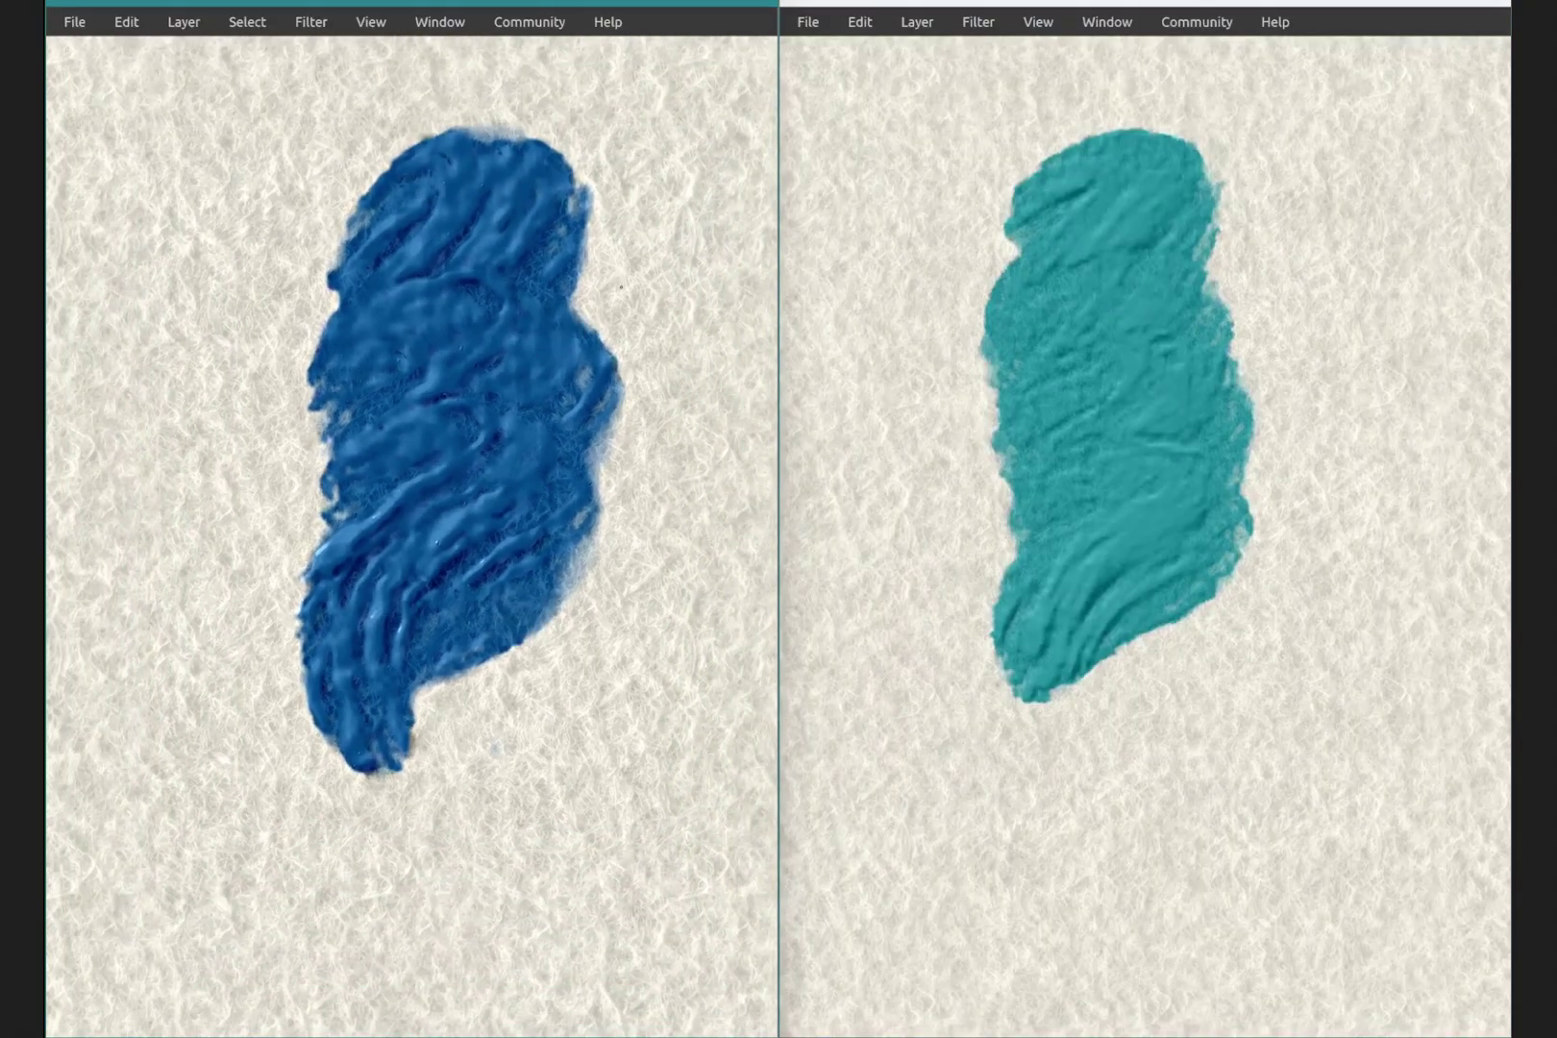
key(Tab)
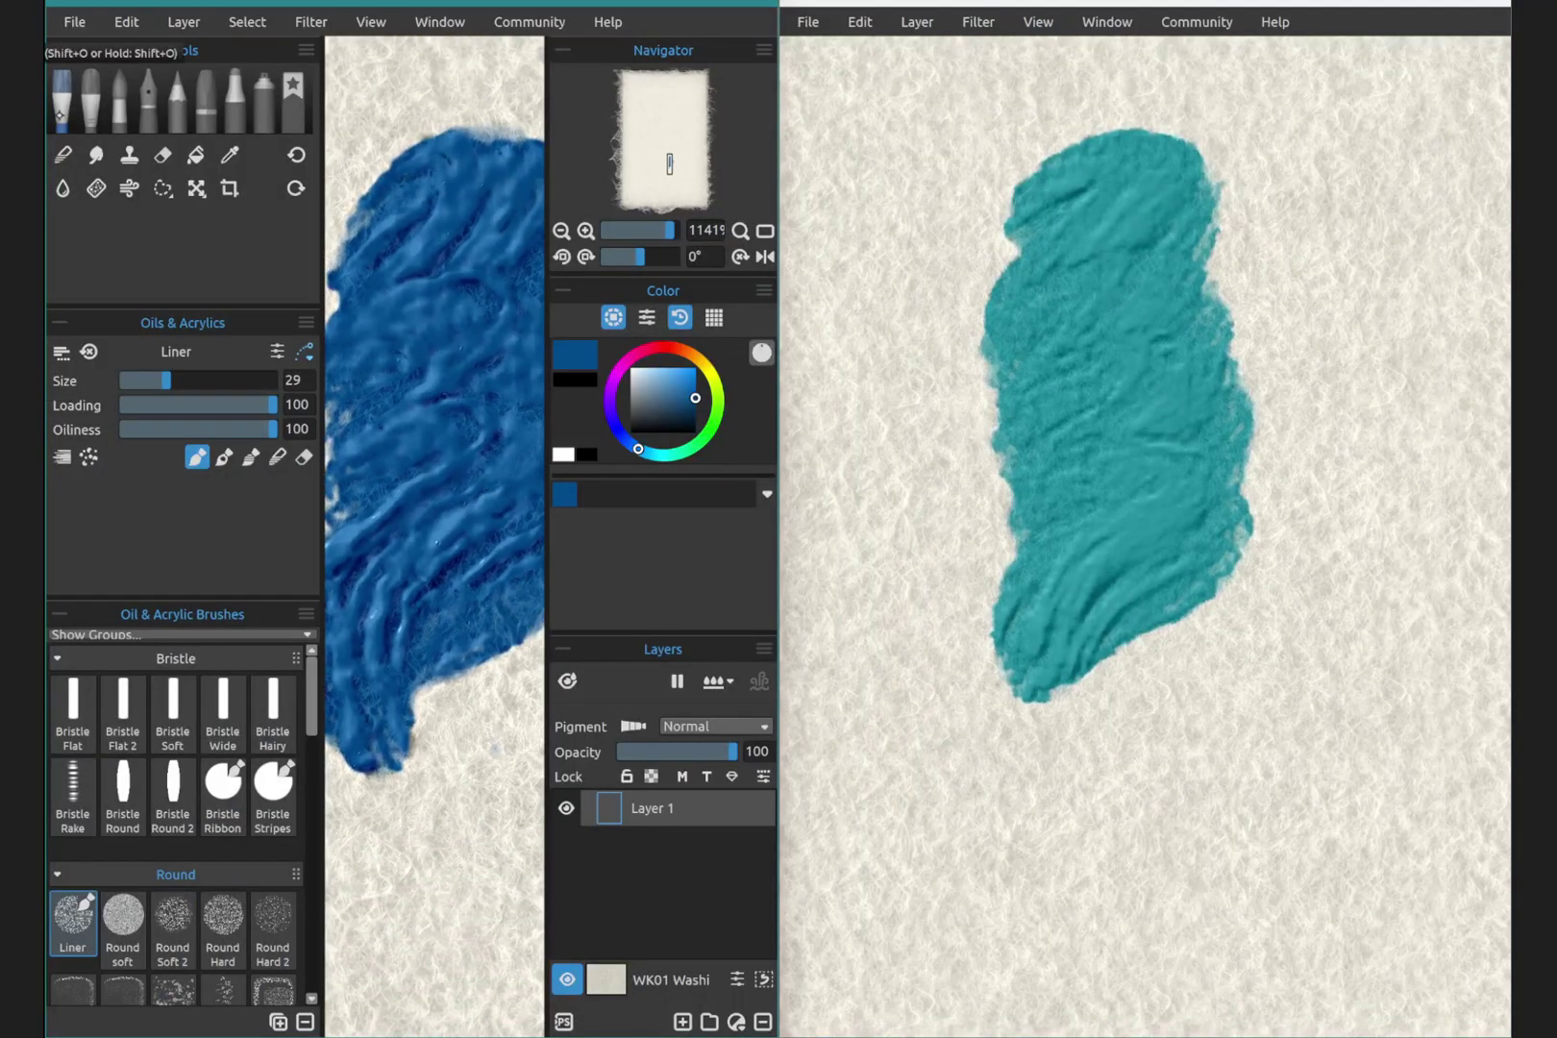
click(792, 510)
key(Tab)
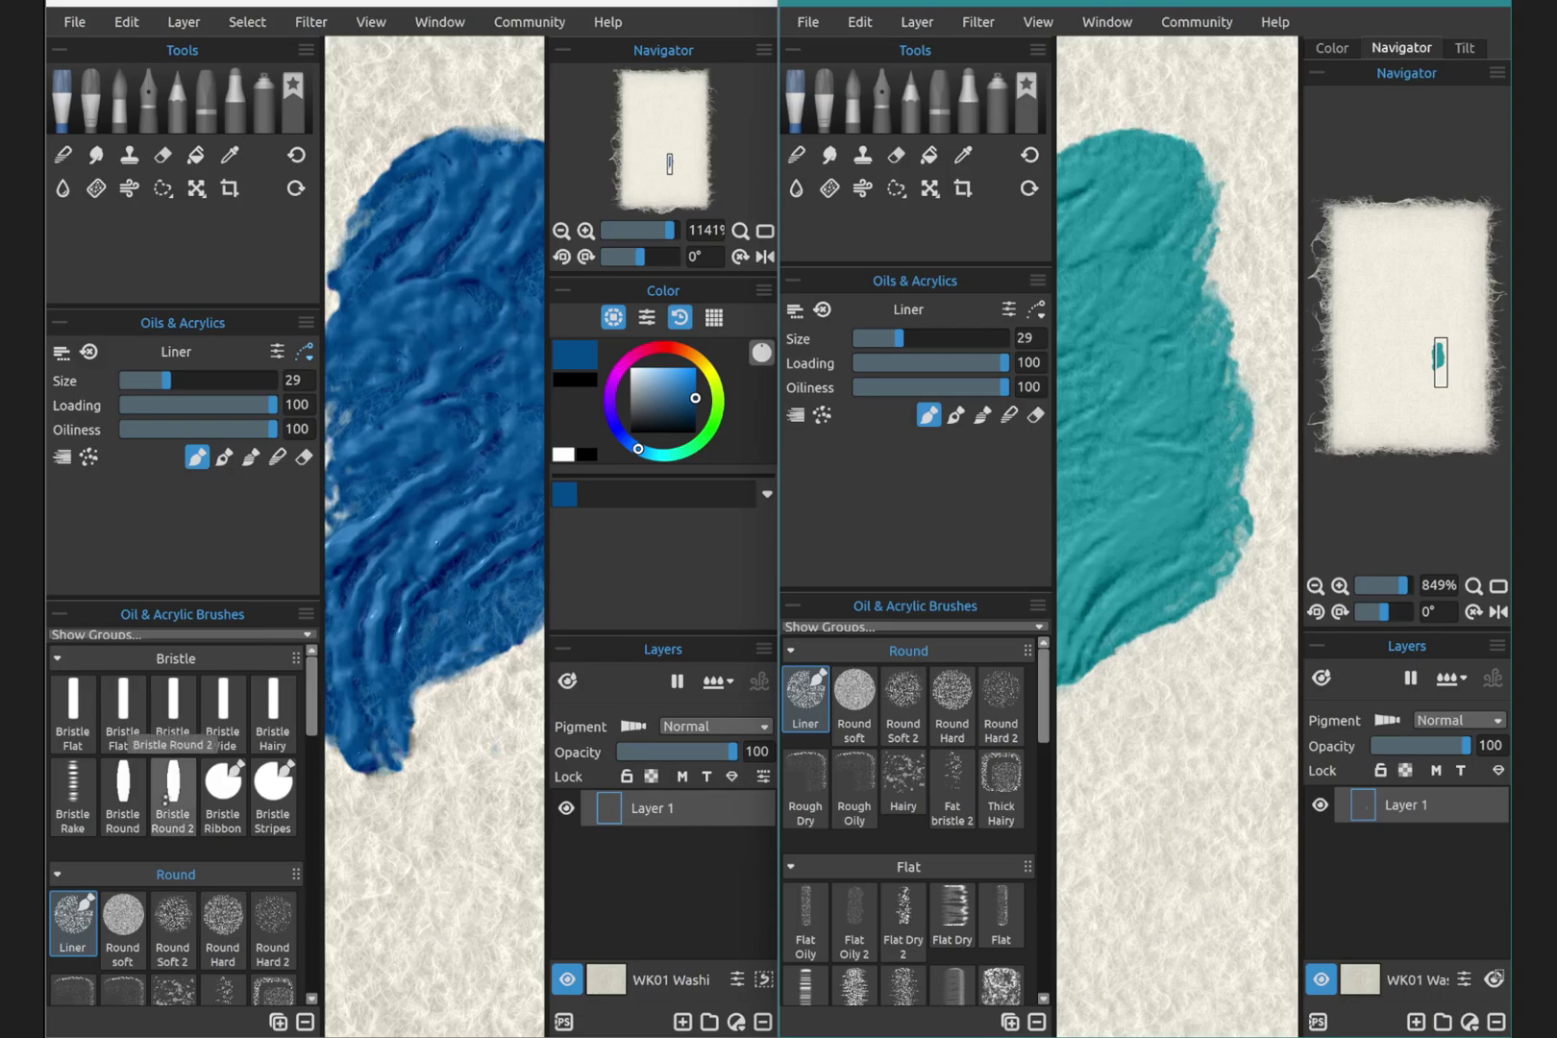
click(173, 795)
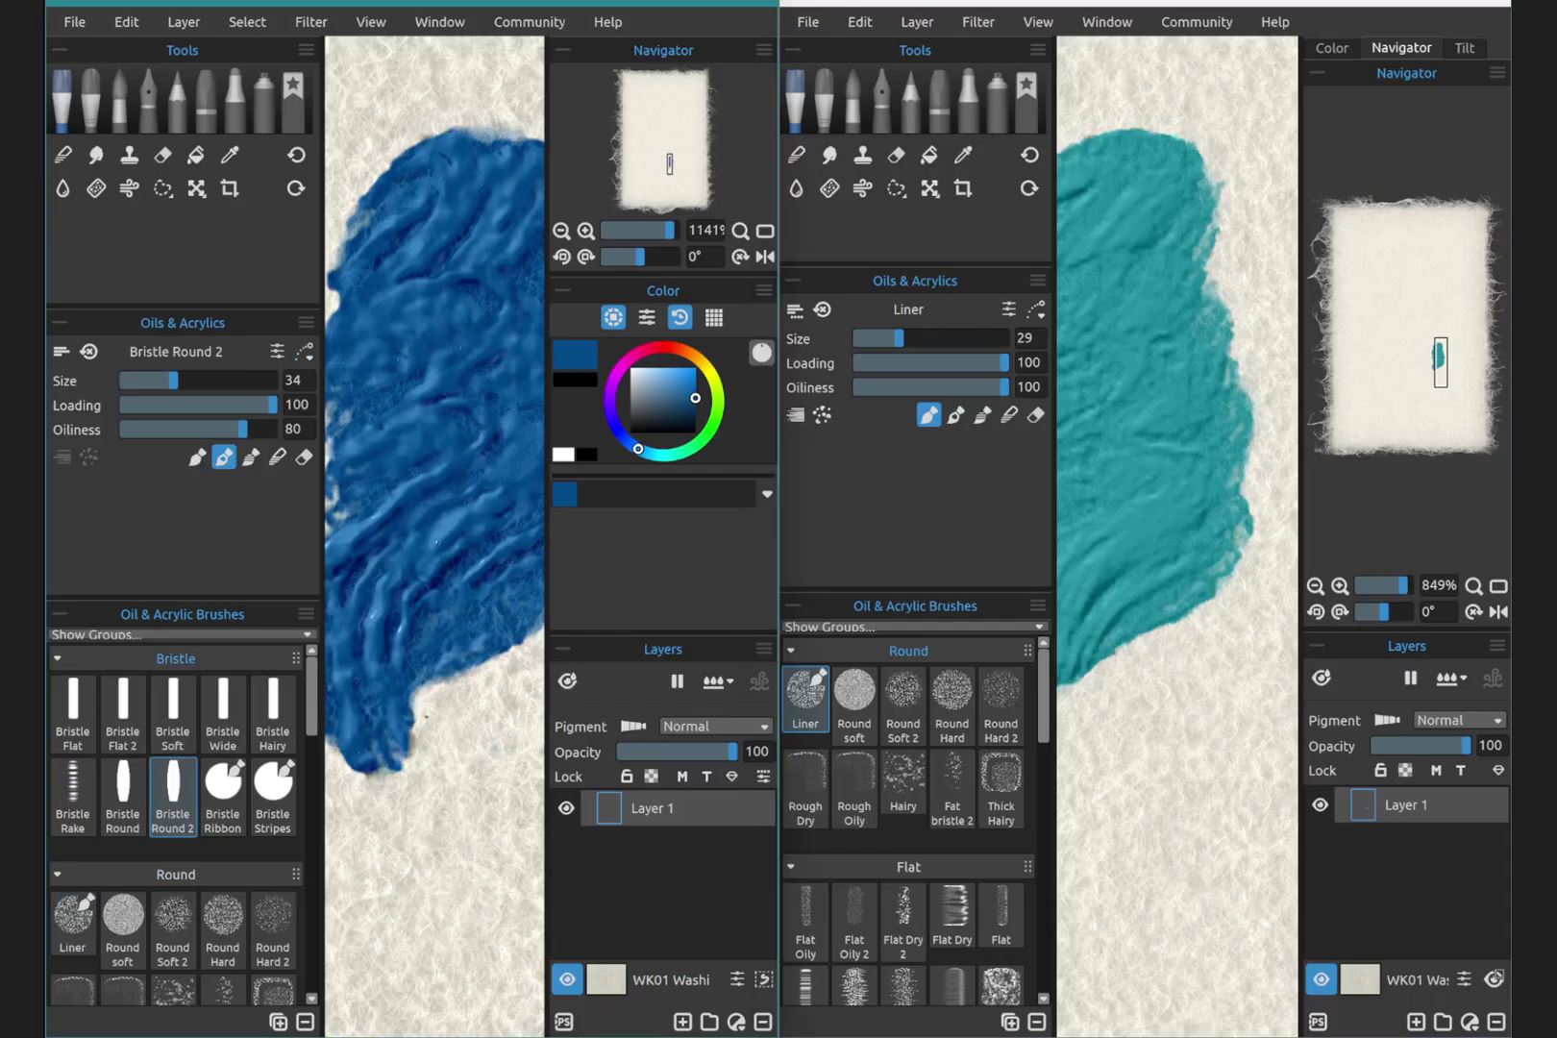
With panels hidden, paint a thick curved blue stroke left of the blob, then fit the canvas.
key(Tab)
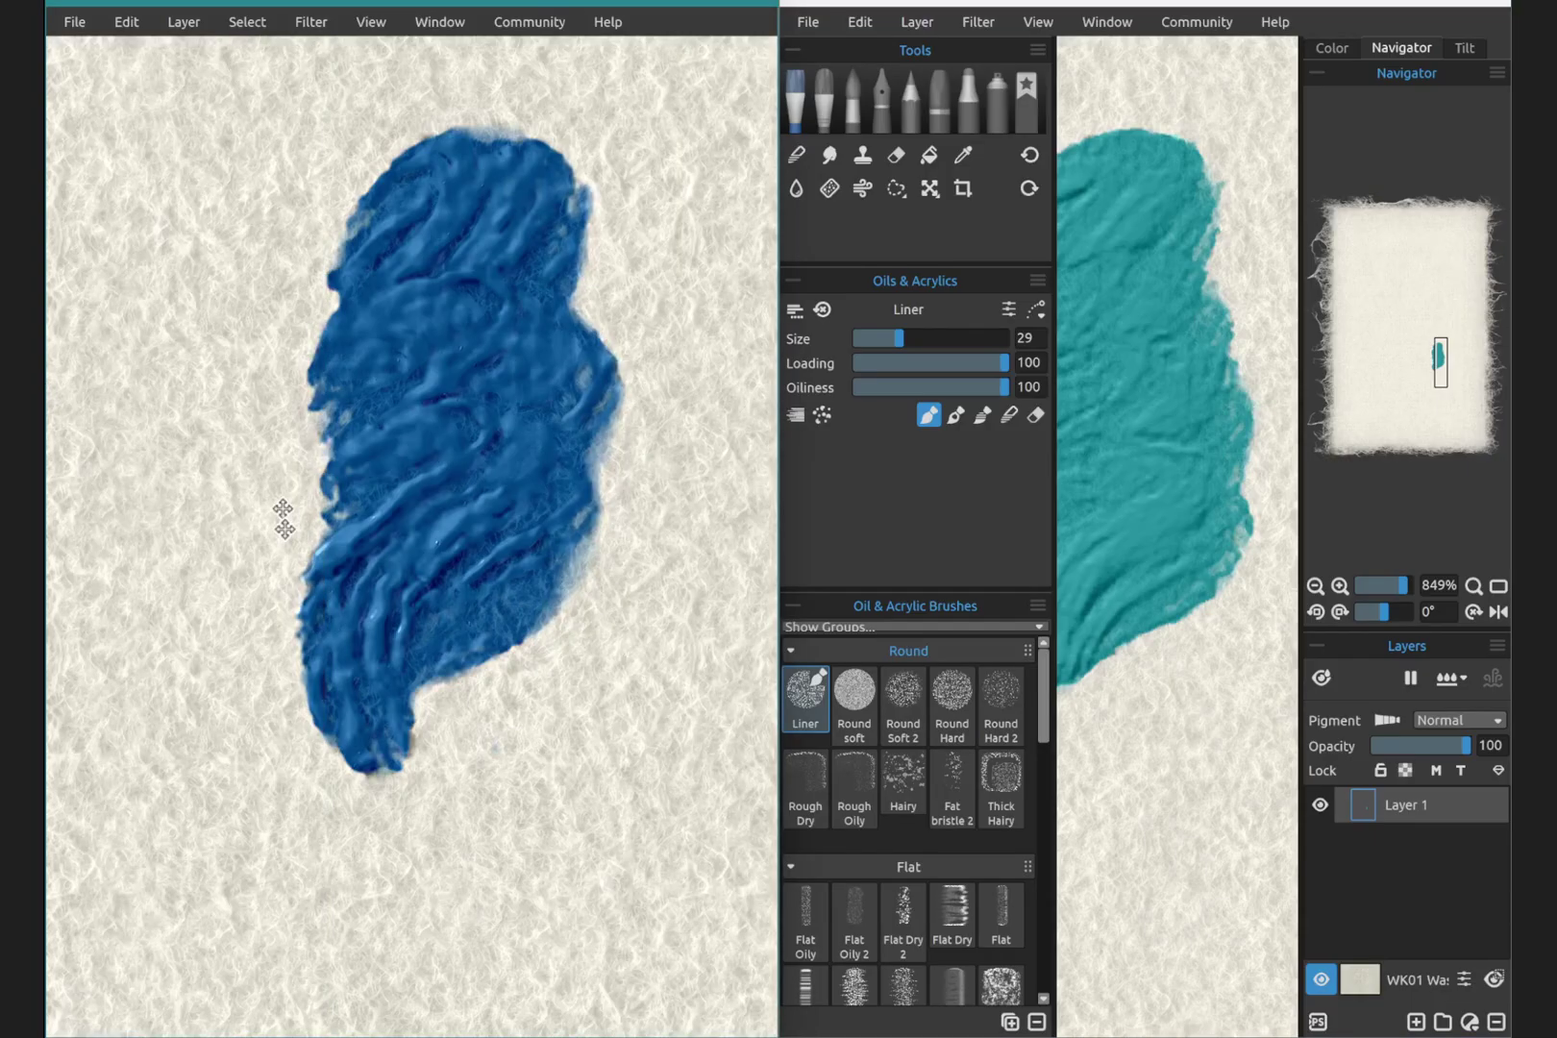
mouse_move(285, 514)
mouse_down()
mouse_move(431, 521)
mouse_move(615, 562)
mouse_up()
mouse_move(494, 238)
mouse_down()
mouse_move(316, 596)
mouse_move(271, 782)
mouse_move(173, 759)
mouse_up()
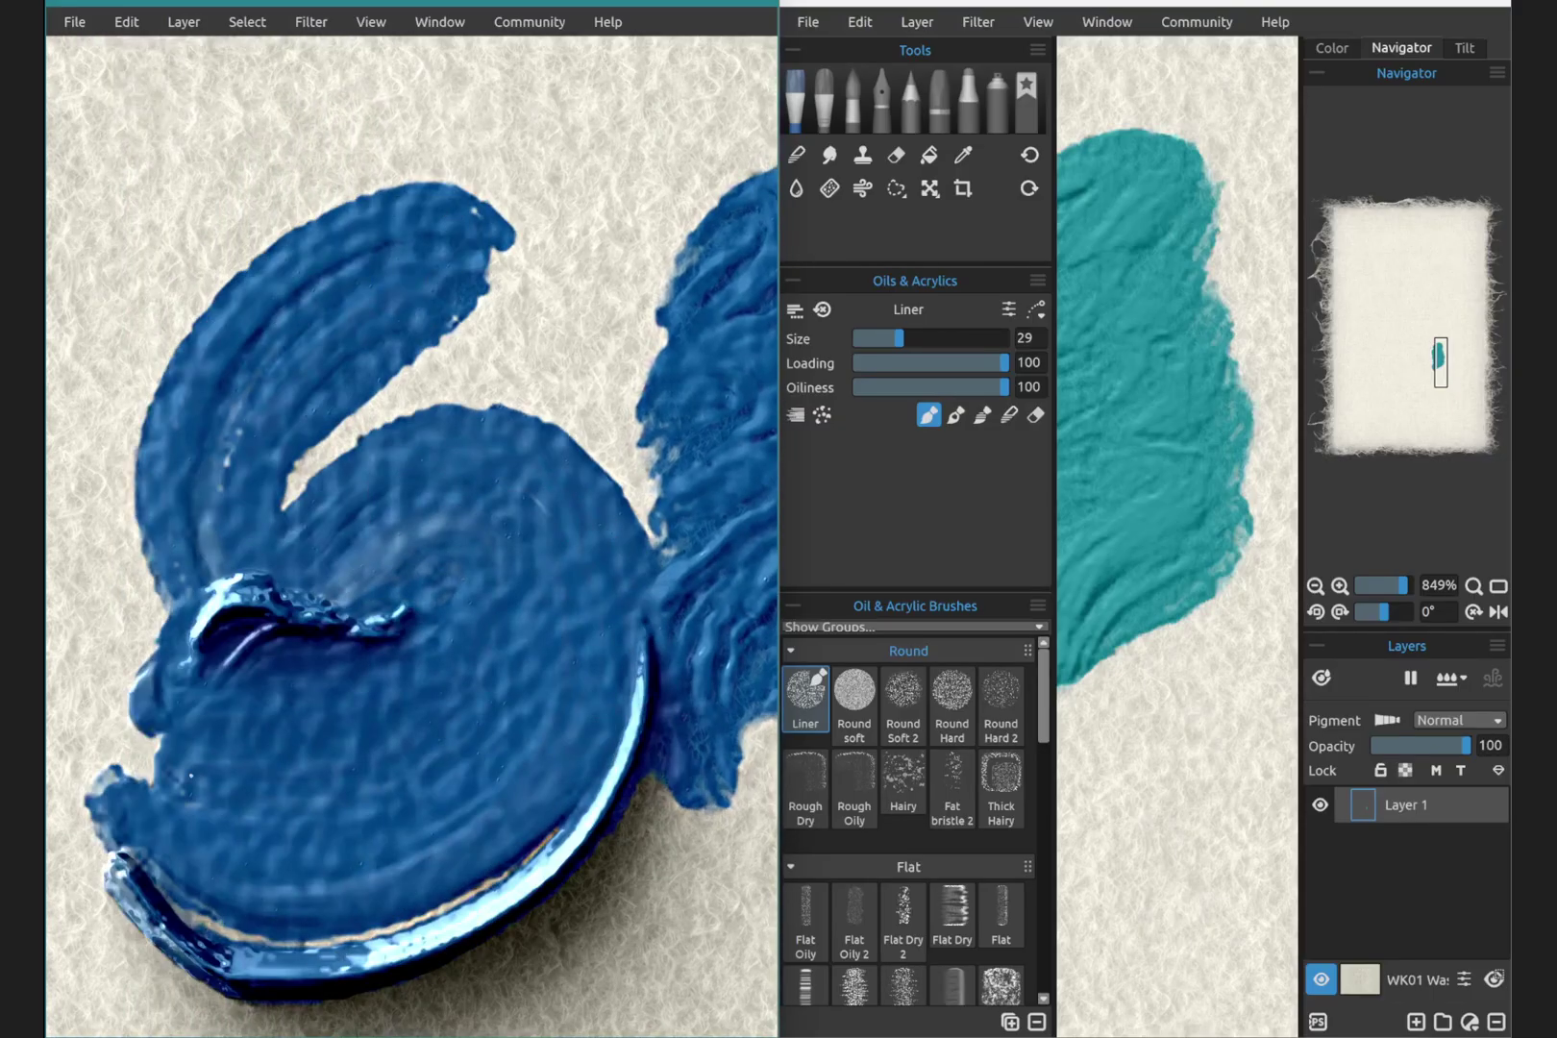
mouse_move(626, 834)
mouse_down()
mouse_move(594, 441)
mouse_move(636, 480)
mouse_up()
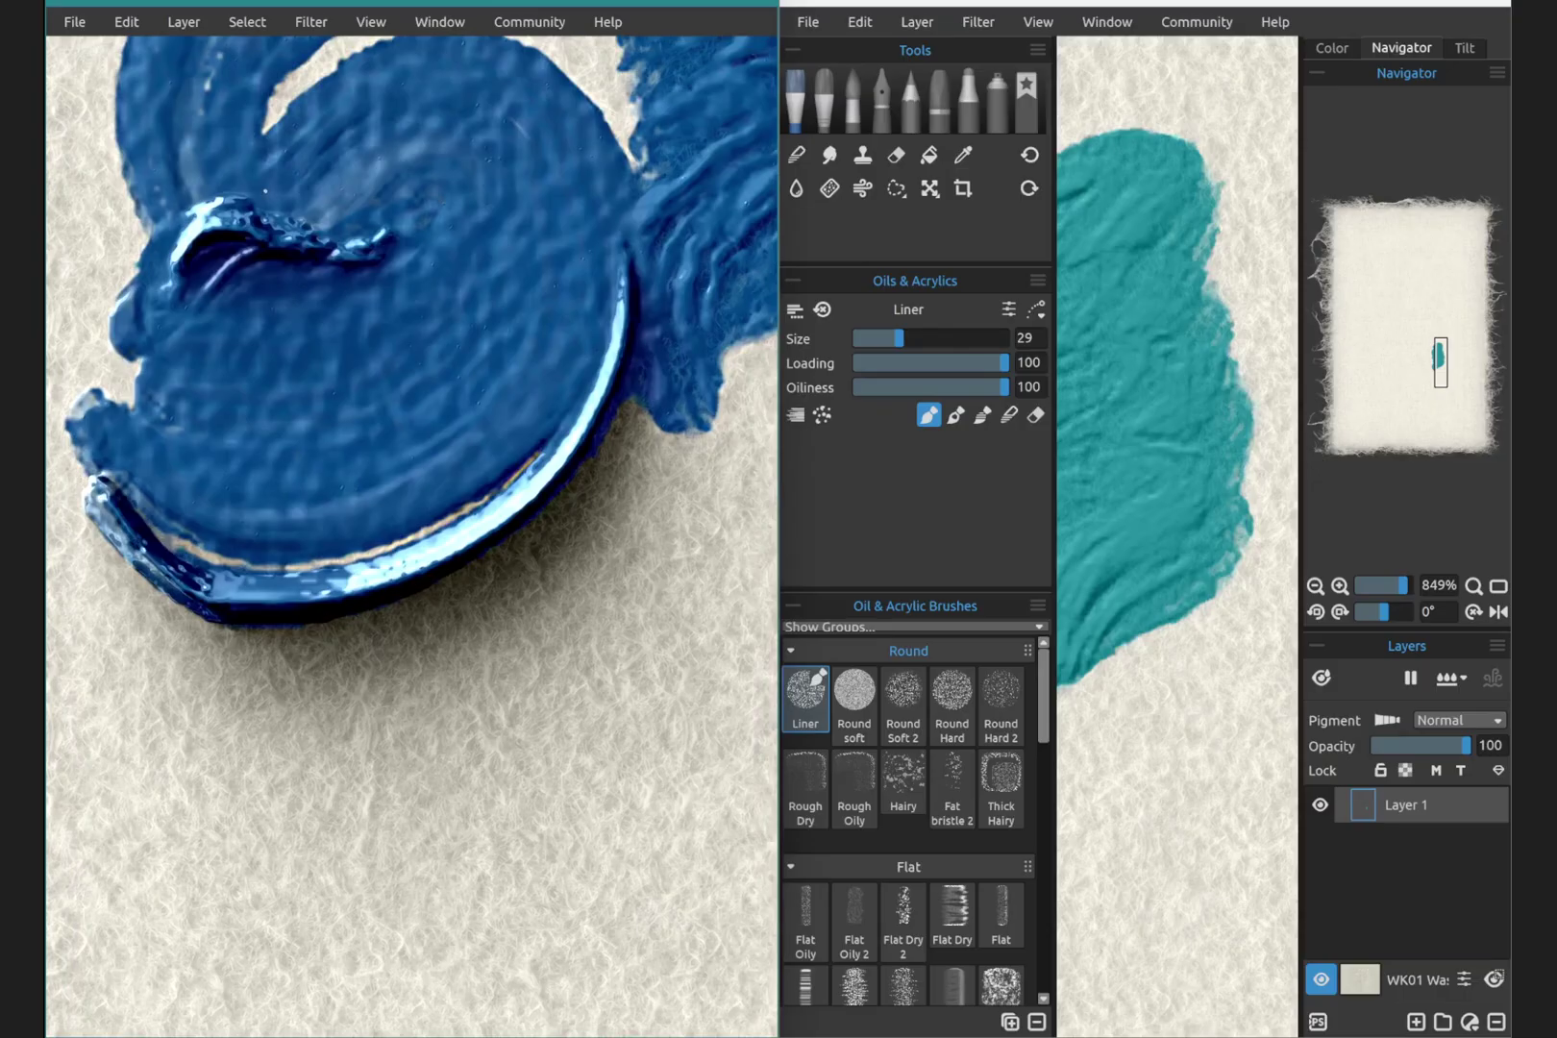
mouse_move(490, 293)
mouse_down()
mouse_move(531, 411)
mouse_move(545, 560)
mouse_move(533, 543)
mouse_up()
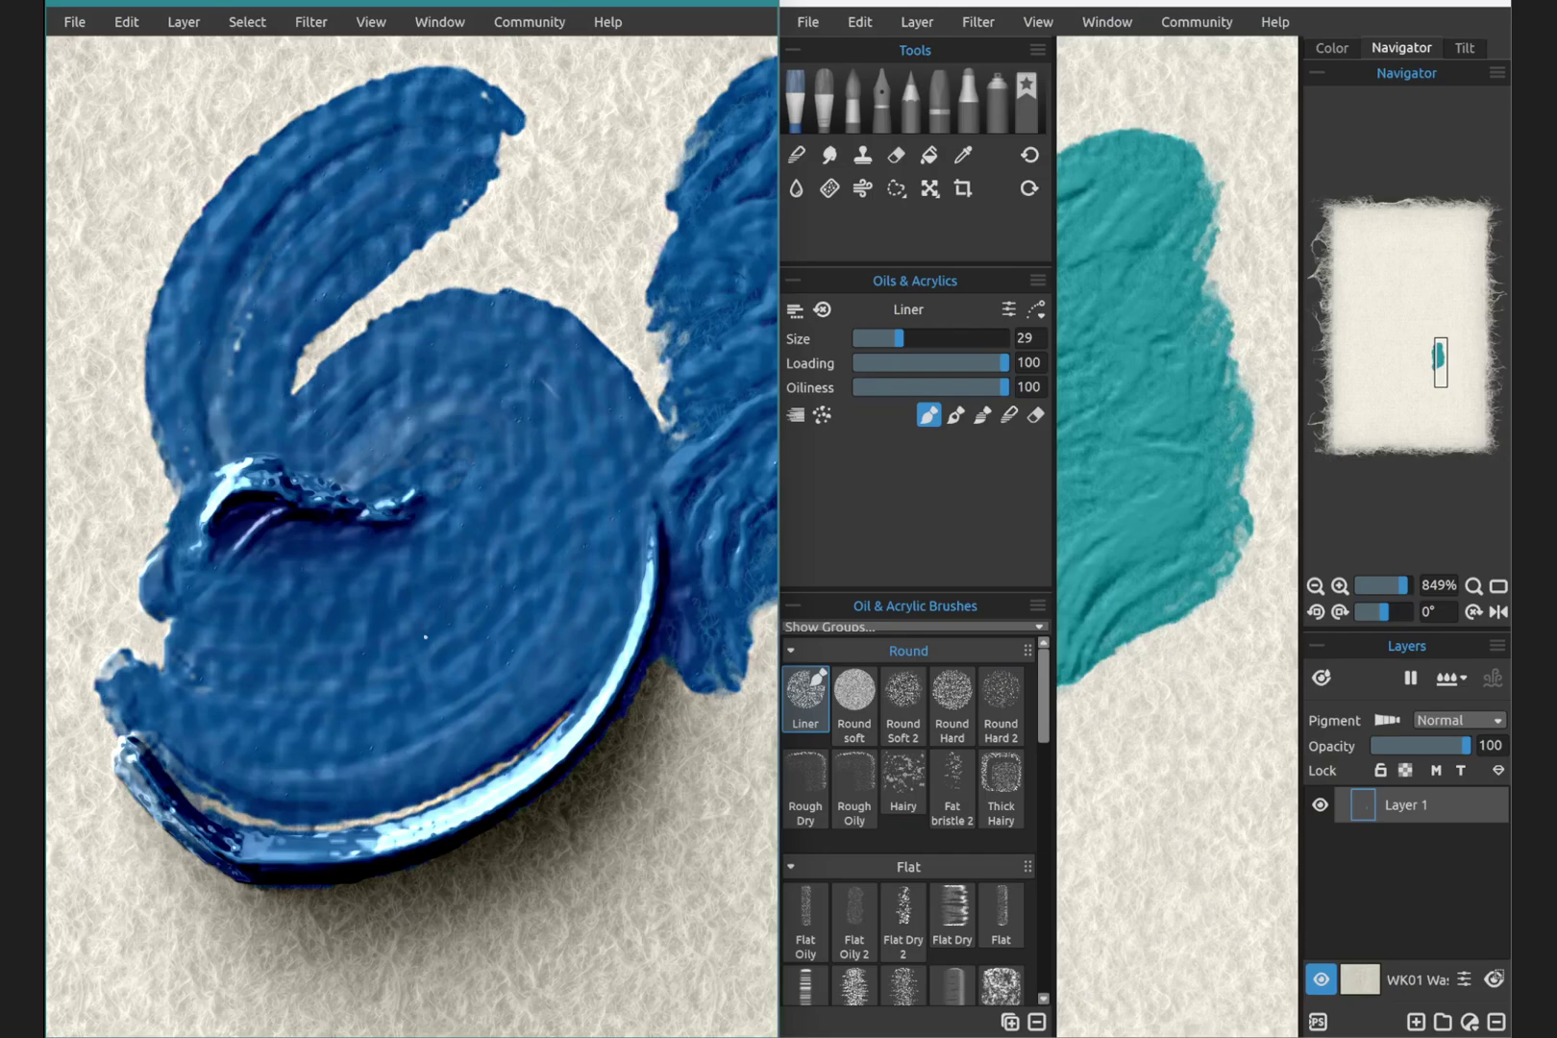
key(ctrl+0)
Hide Rebelle 7's panels and zoom the Rebelle 8 canvas in and out around the stroke.
scroll(1181, 511, down, 5)
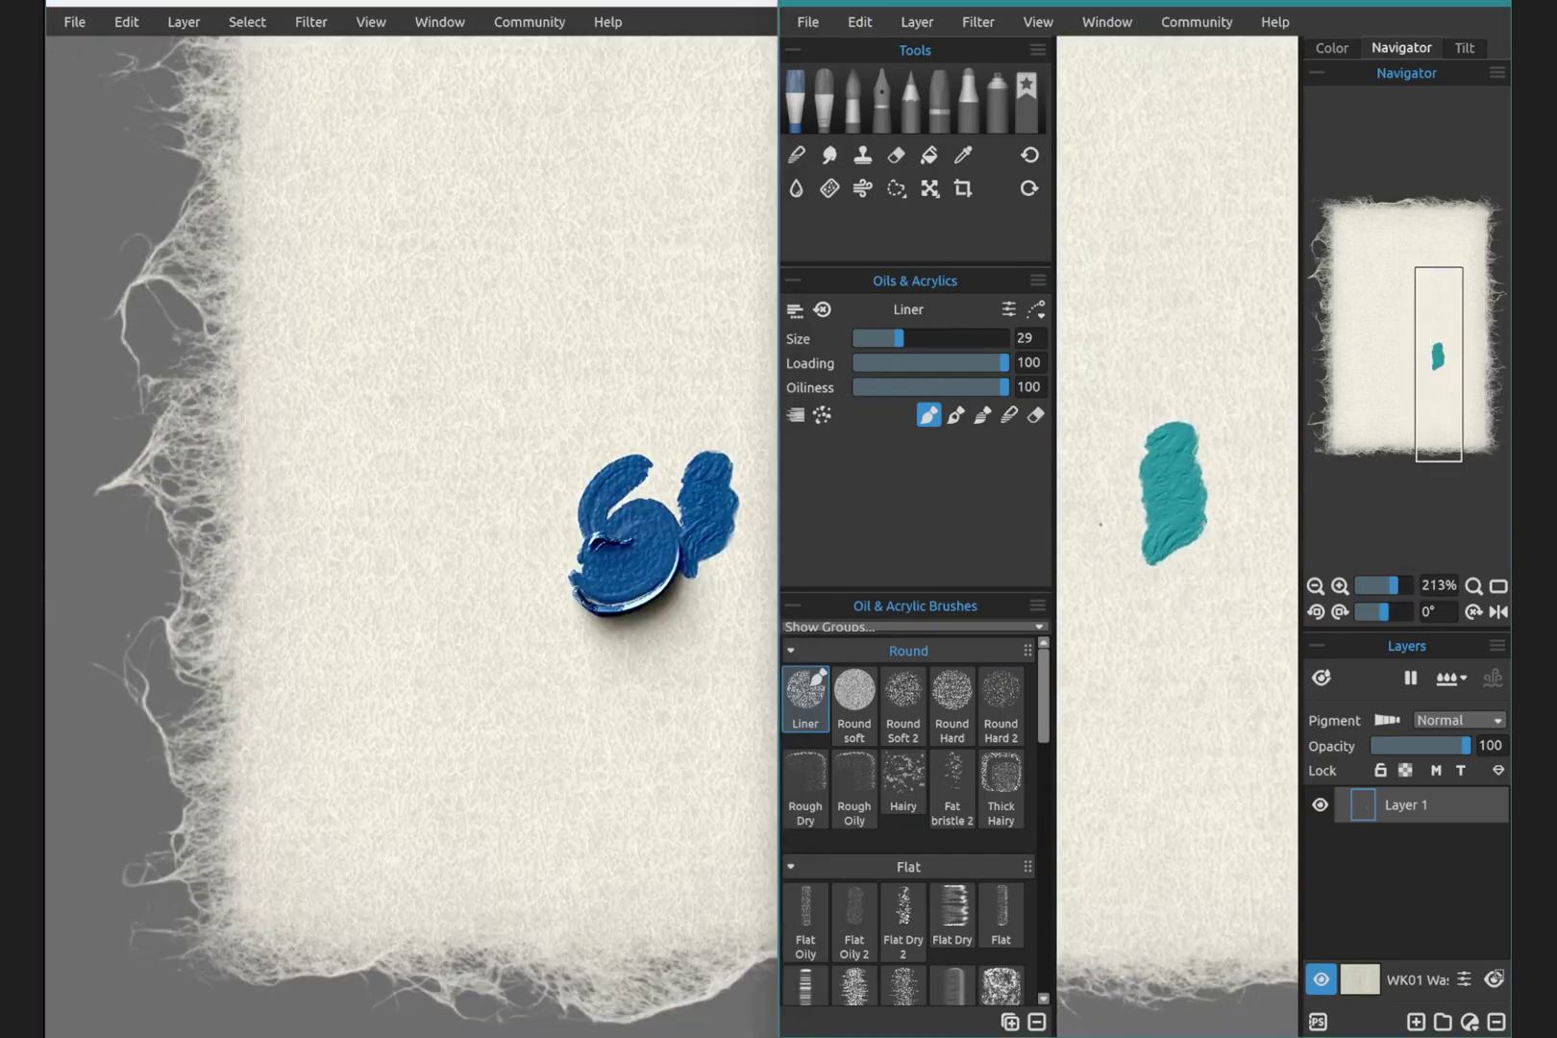
key(Tab)
scroll(546, 549, up, 5)
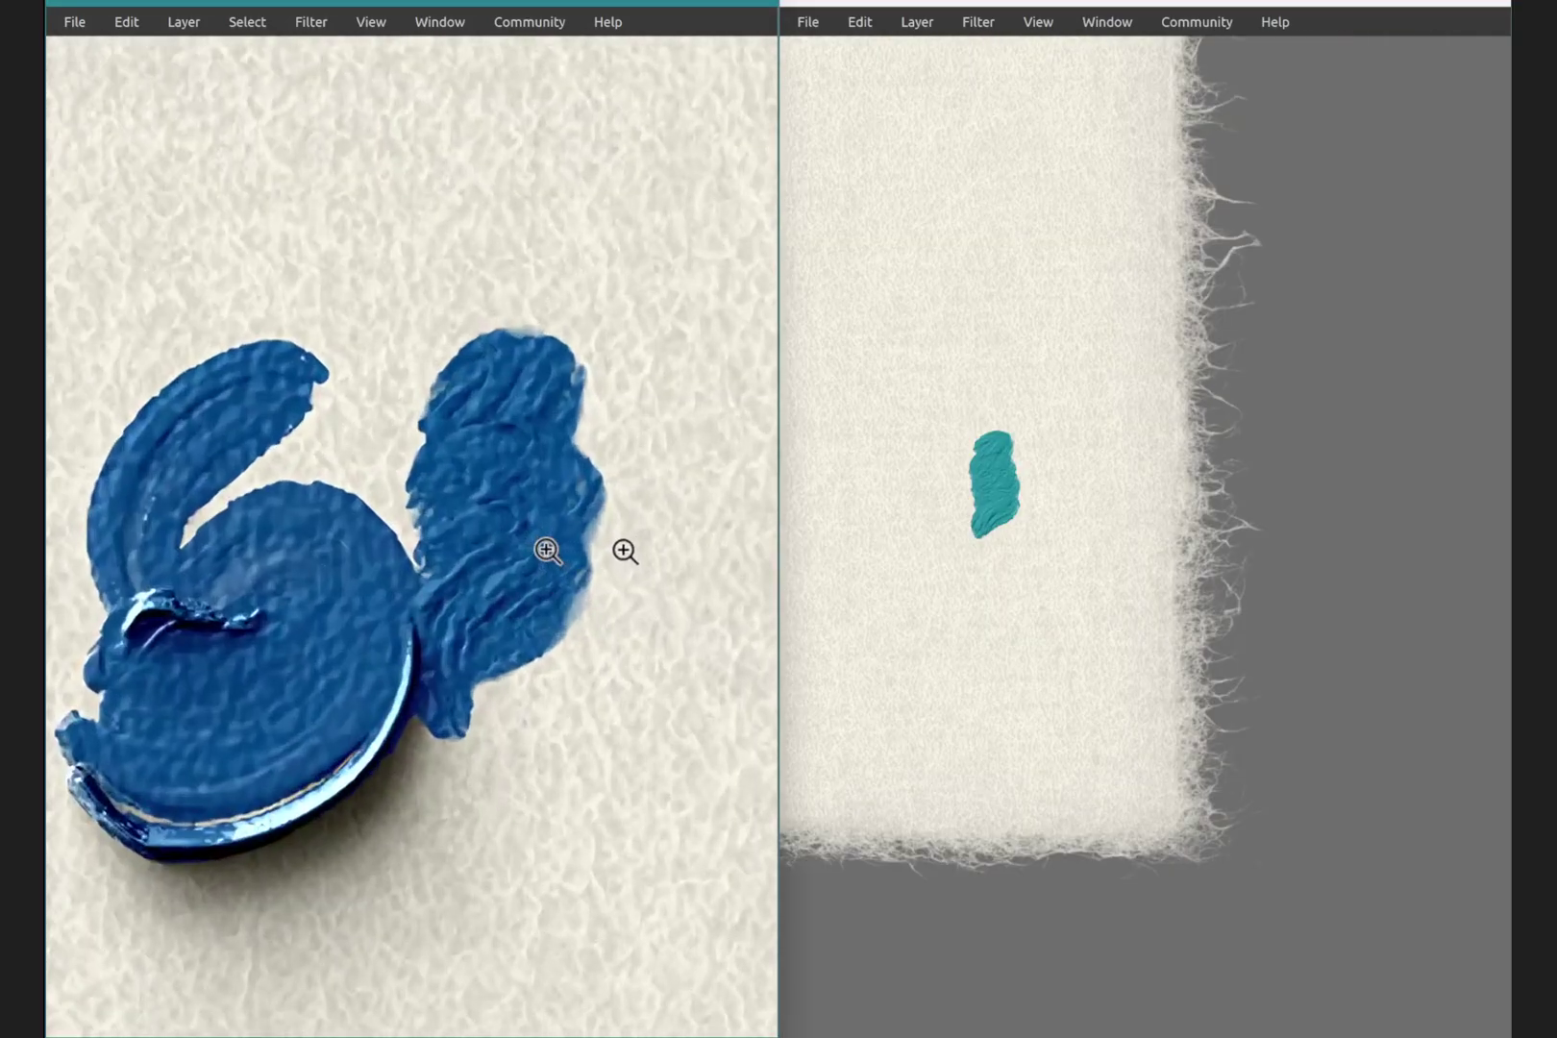
scroll(546, 549, down, 6)
scroll(553, 555, up, 2)
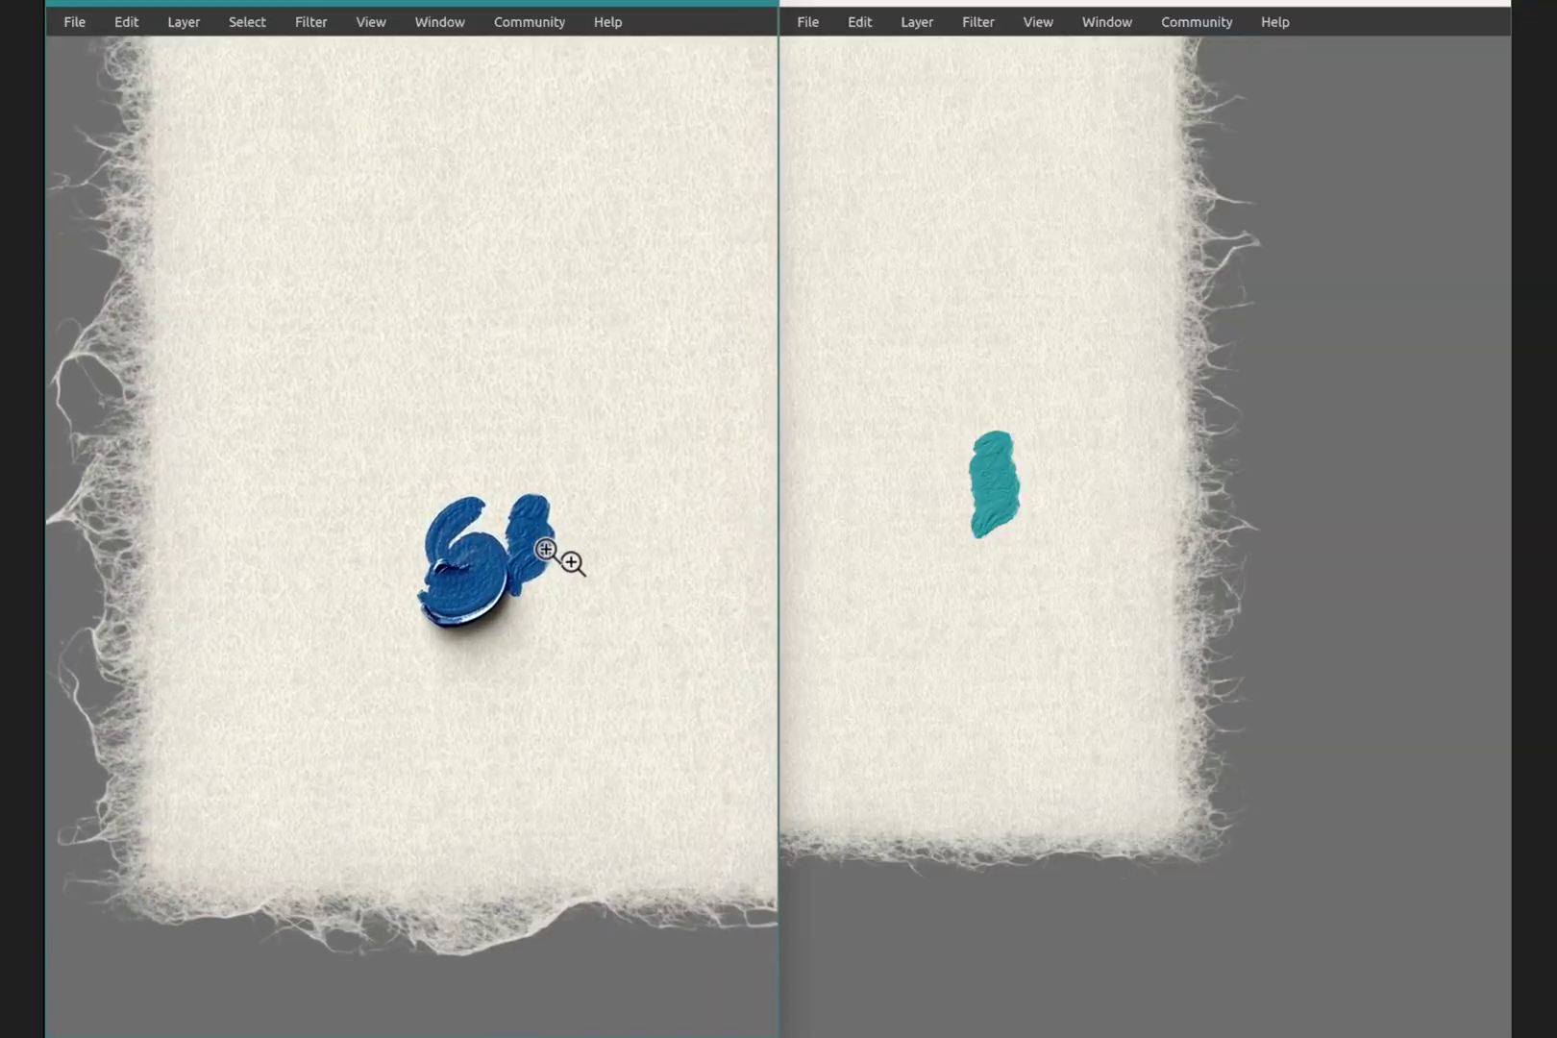
scroll(563, 559, down, 2)
scroll(562, 560, up, 2)
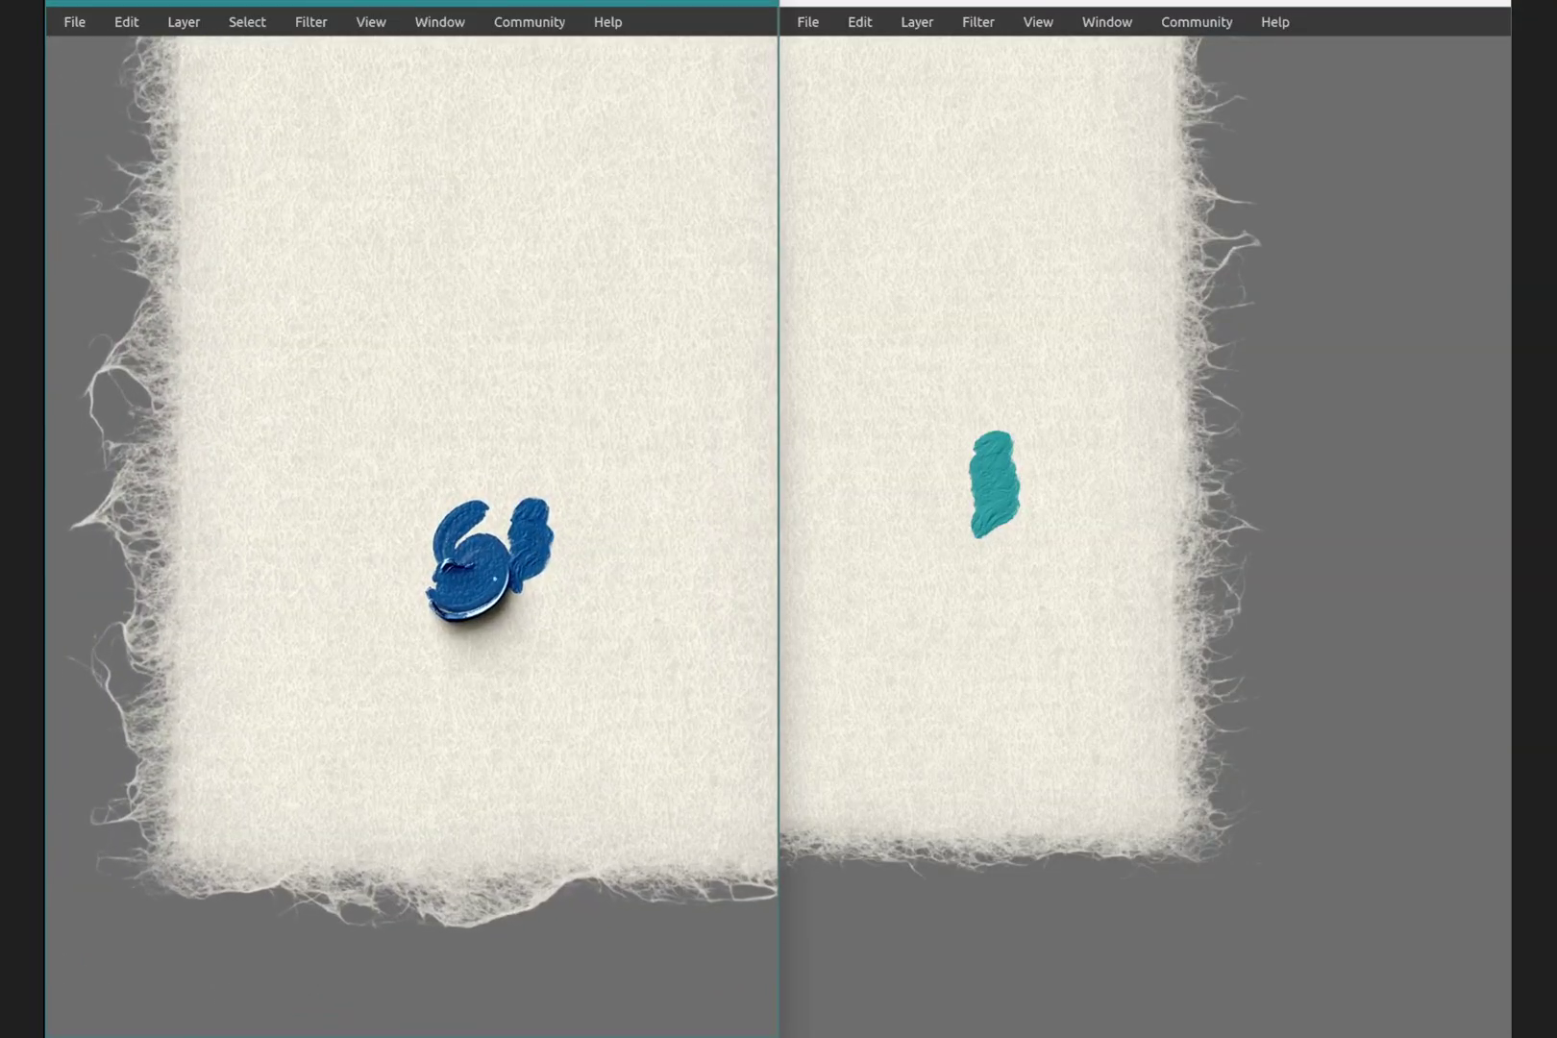
scroll(563, 560, up, 2)
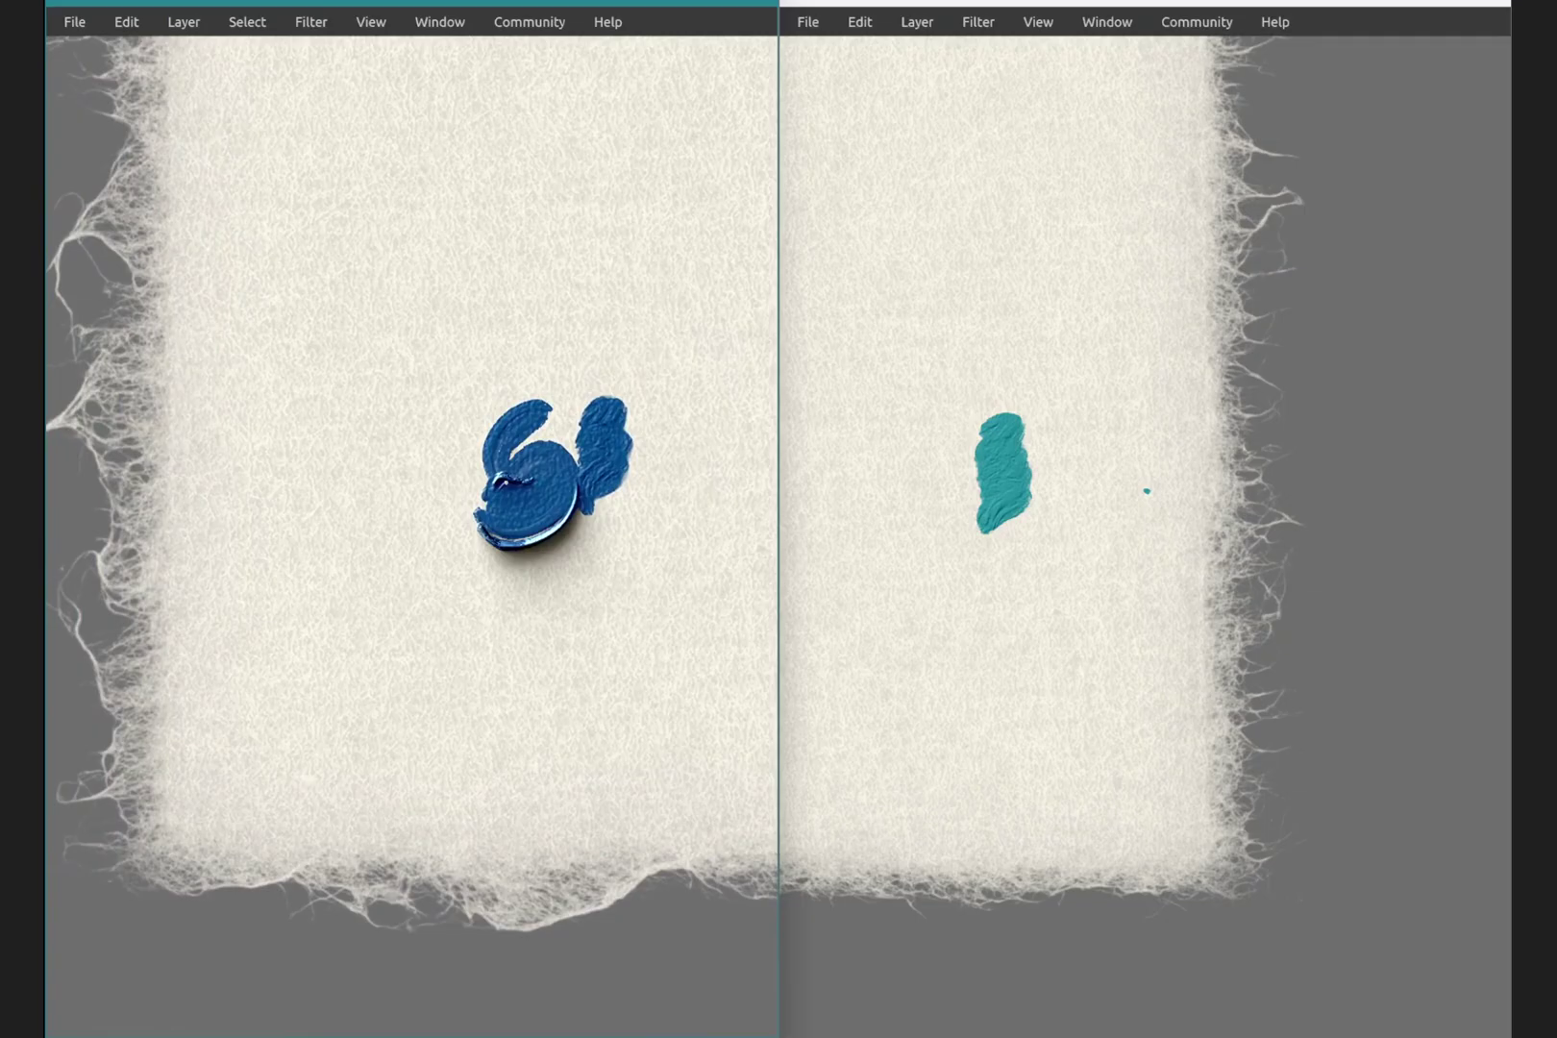
View Rebelle 8 at print size, zoom out and reposition Rebelle 7's paper, and undo its stray teal line.
click(371, 21)
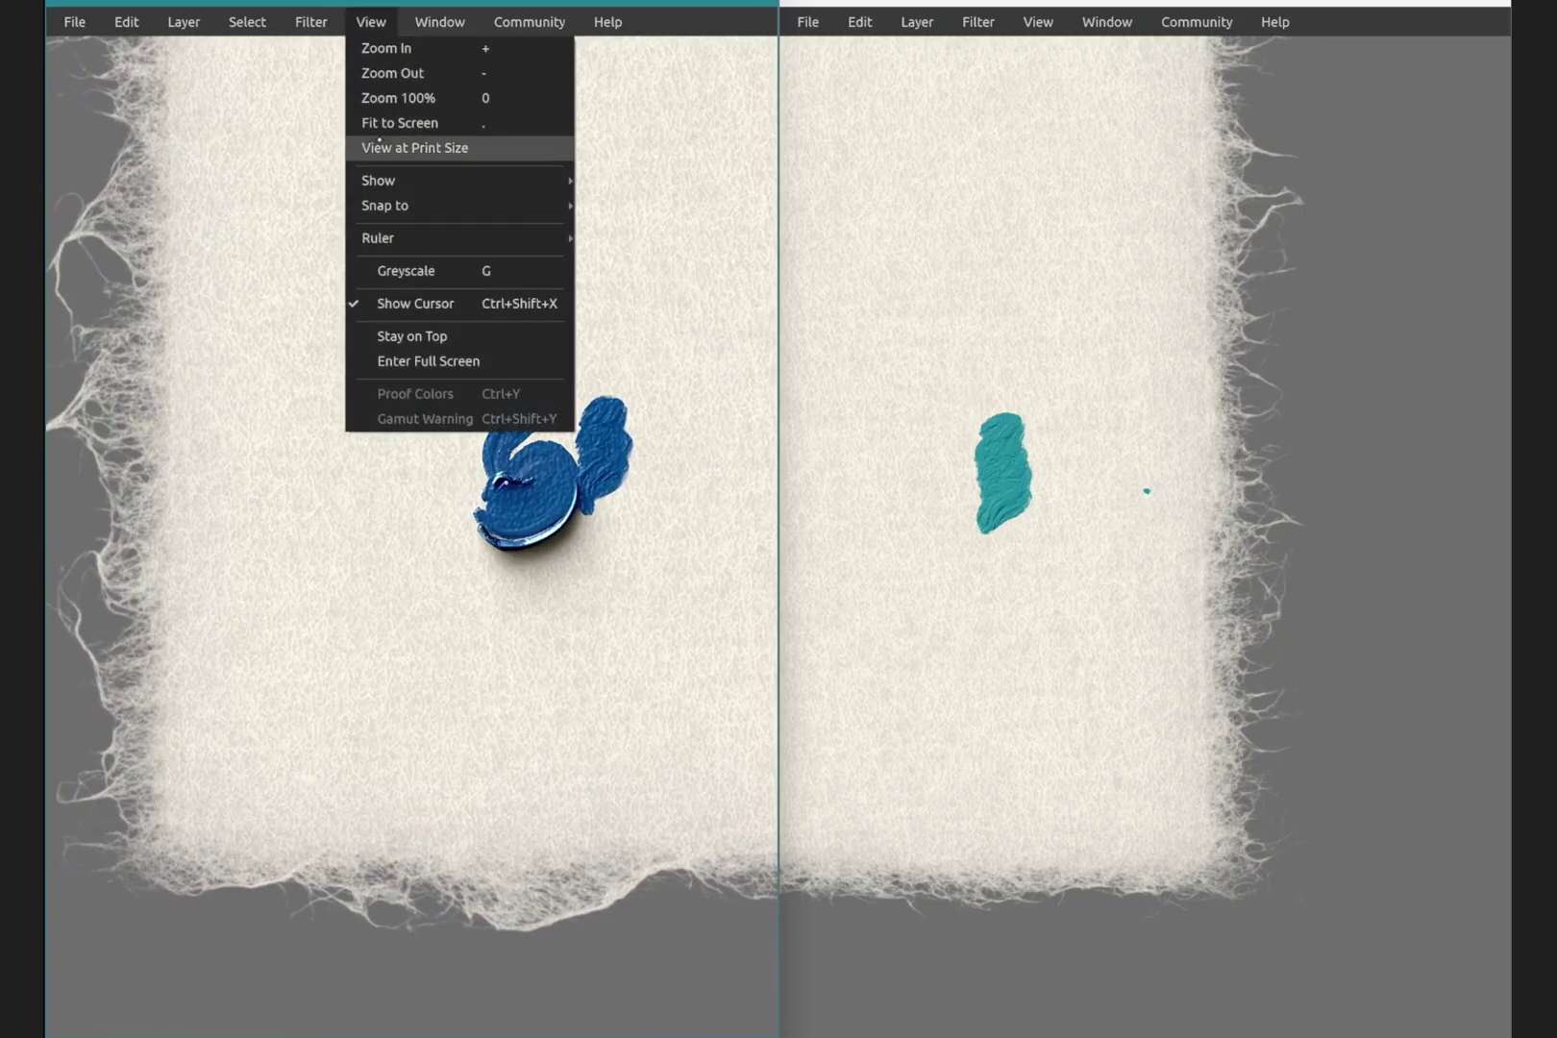
click(436, 149)
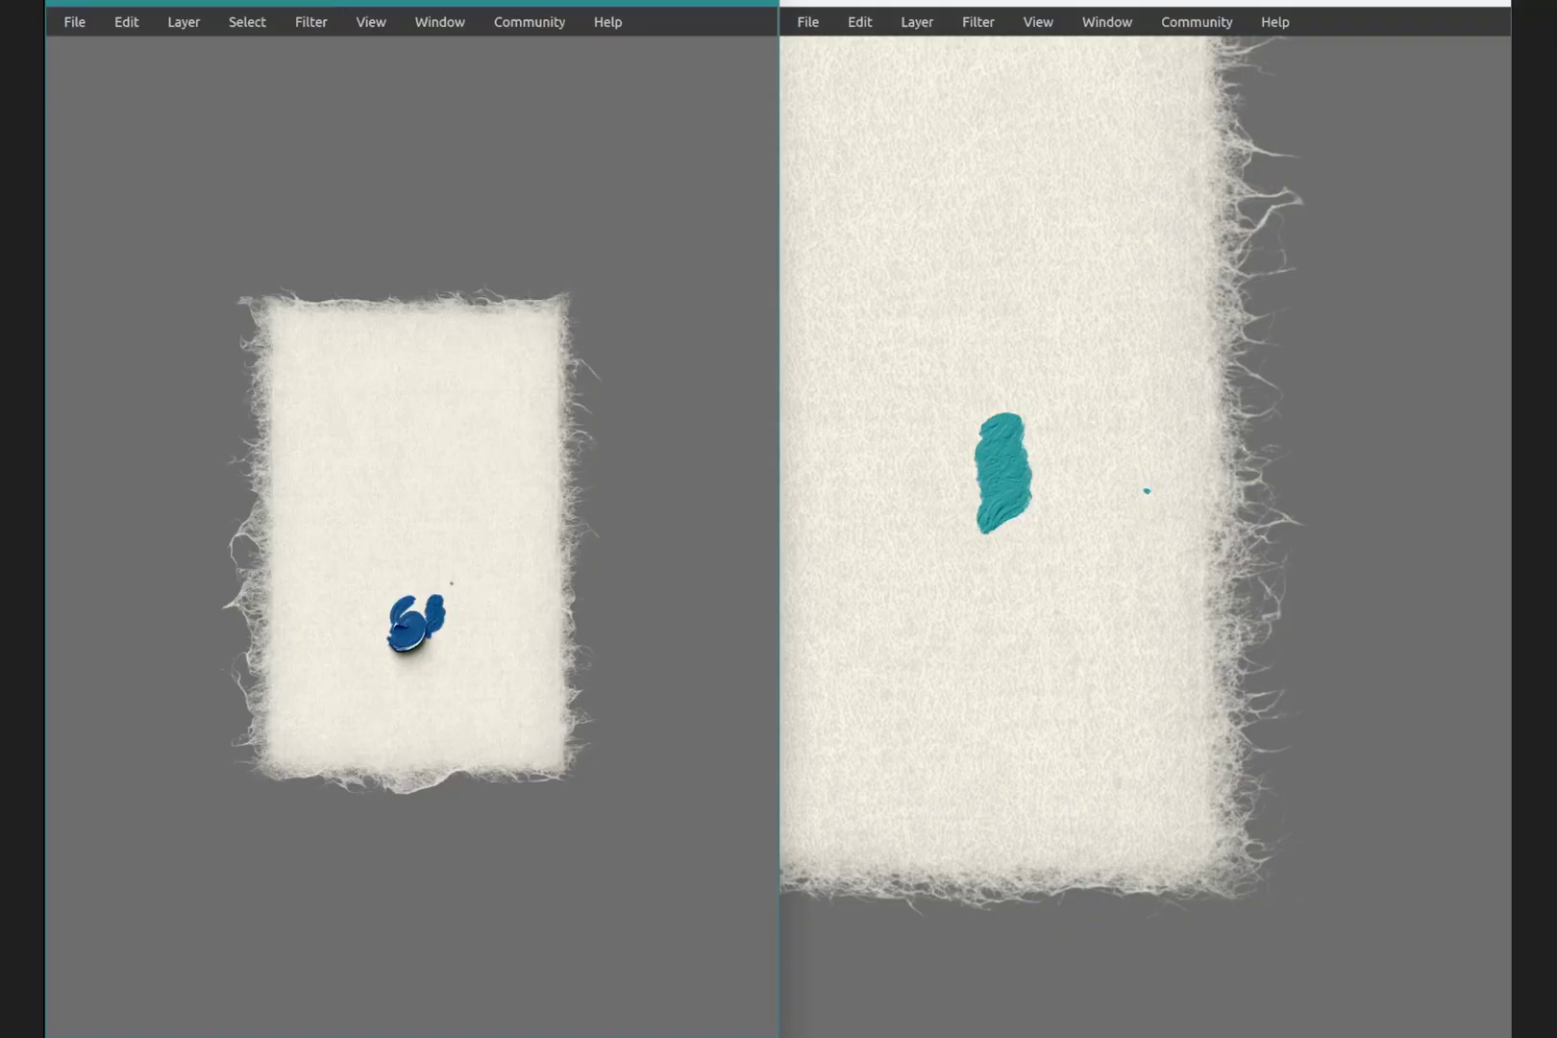
click(1019, 371)
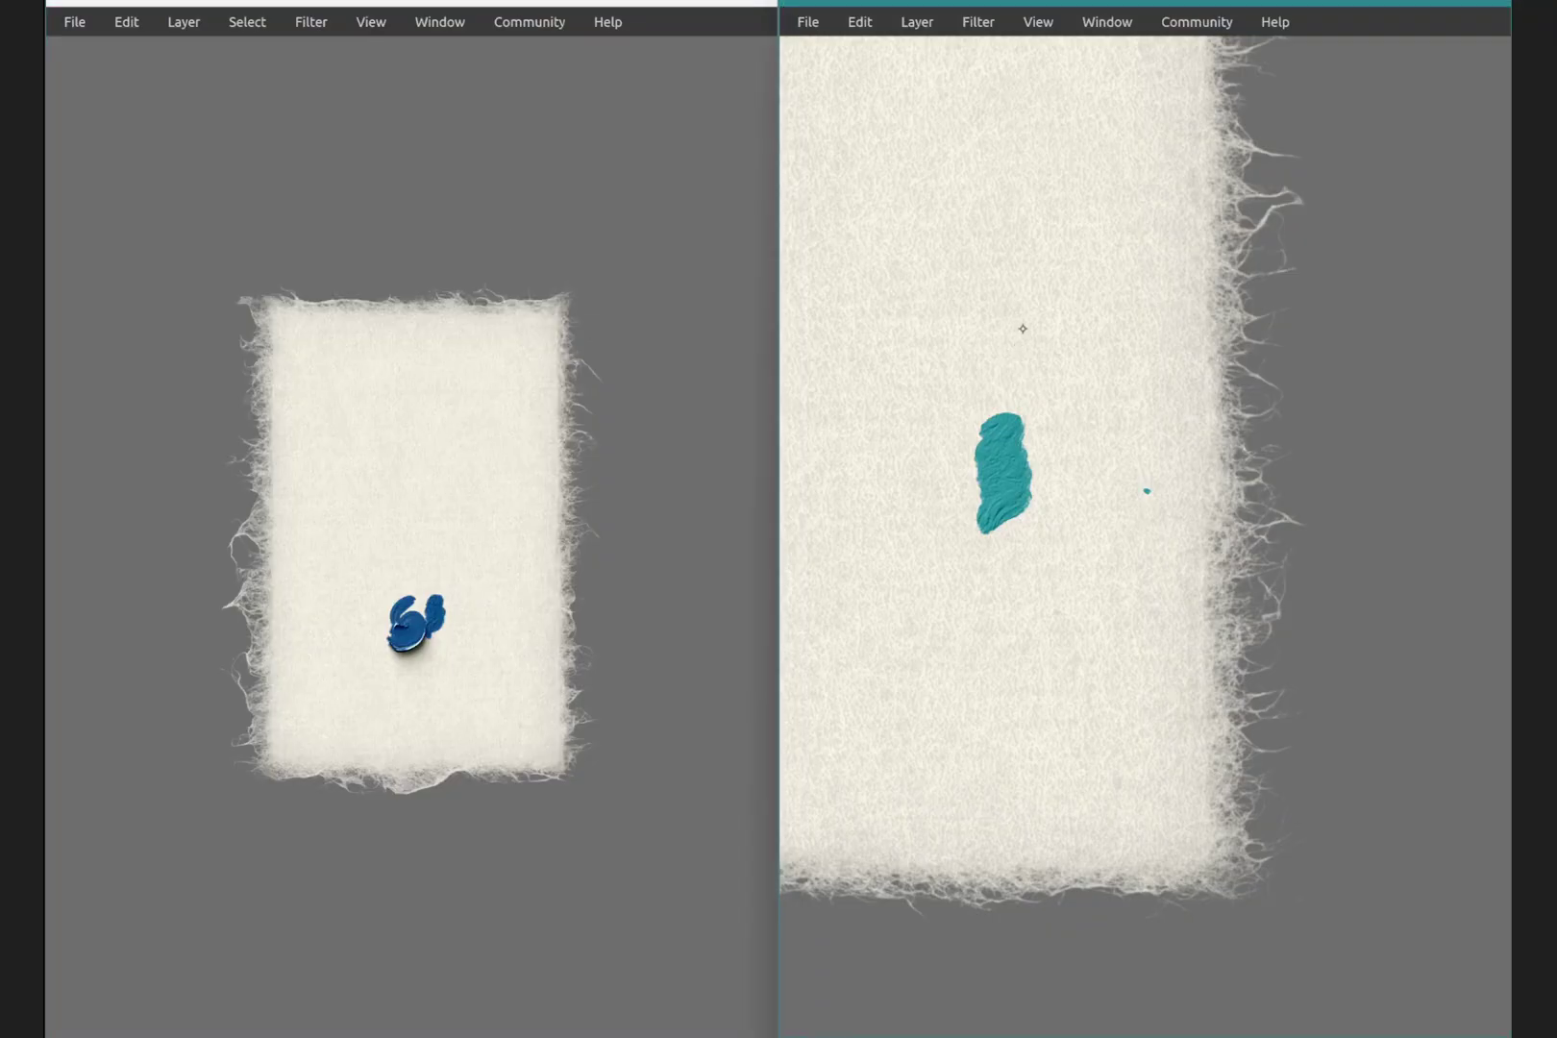
mouse_move(1023, 328)
mouse_down()
mouse_move(1046, 483)
mouse_move(869, 501)
mouse_move(935, 448)
mouse_up()
drag(1017, 375, 1008, 480)
key(ctrl+z)
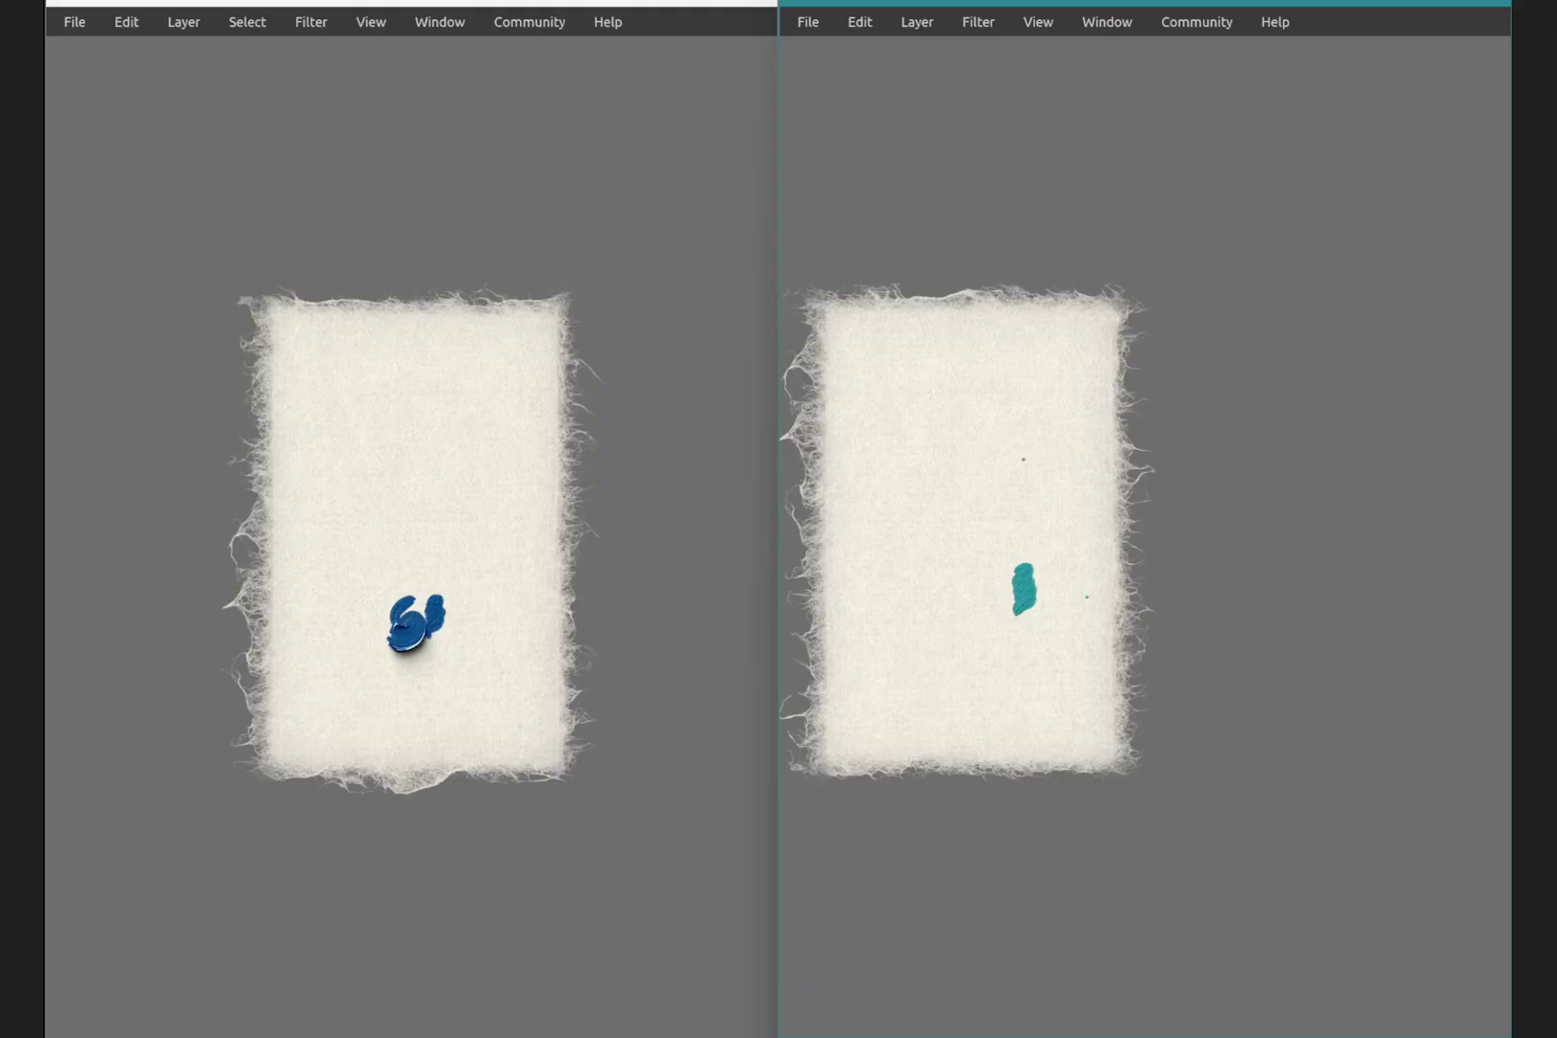
Start a NanoPixel export of the Rebelle 8 canvas as RebelleArtwork.jpg in JPEG format.
click(74, 21)
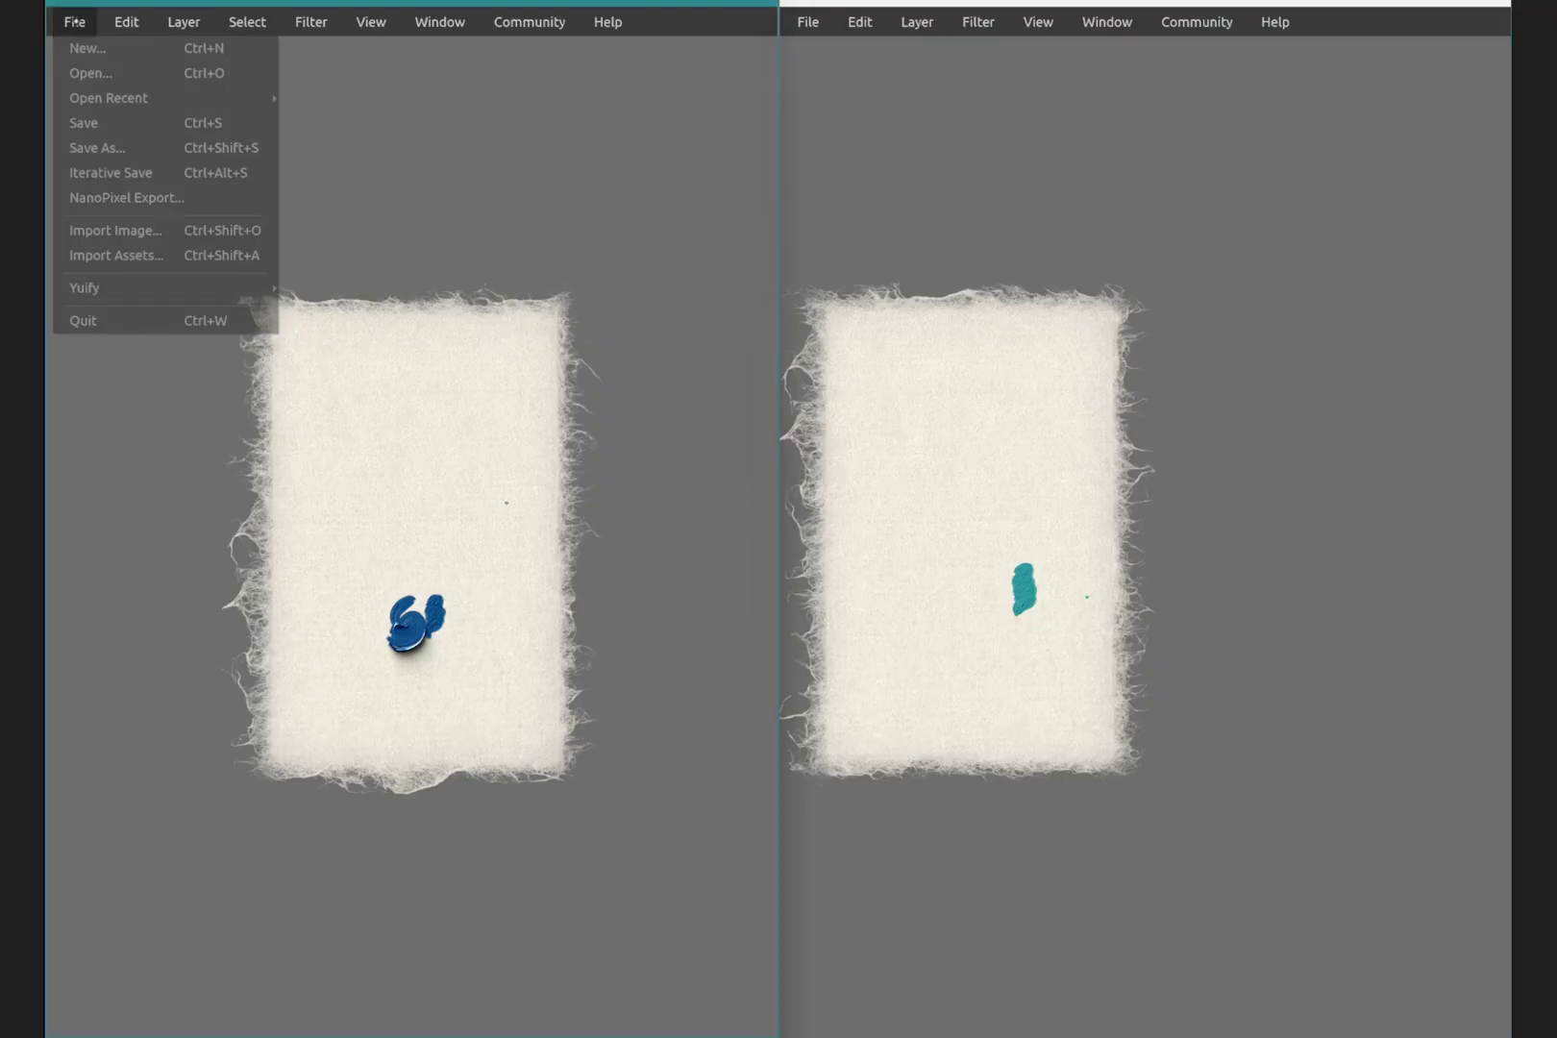
click(139, 197)
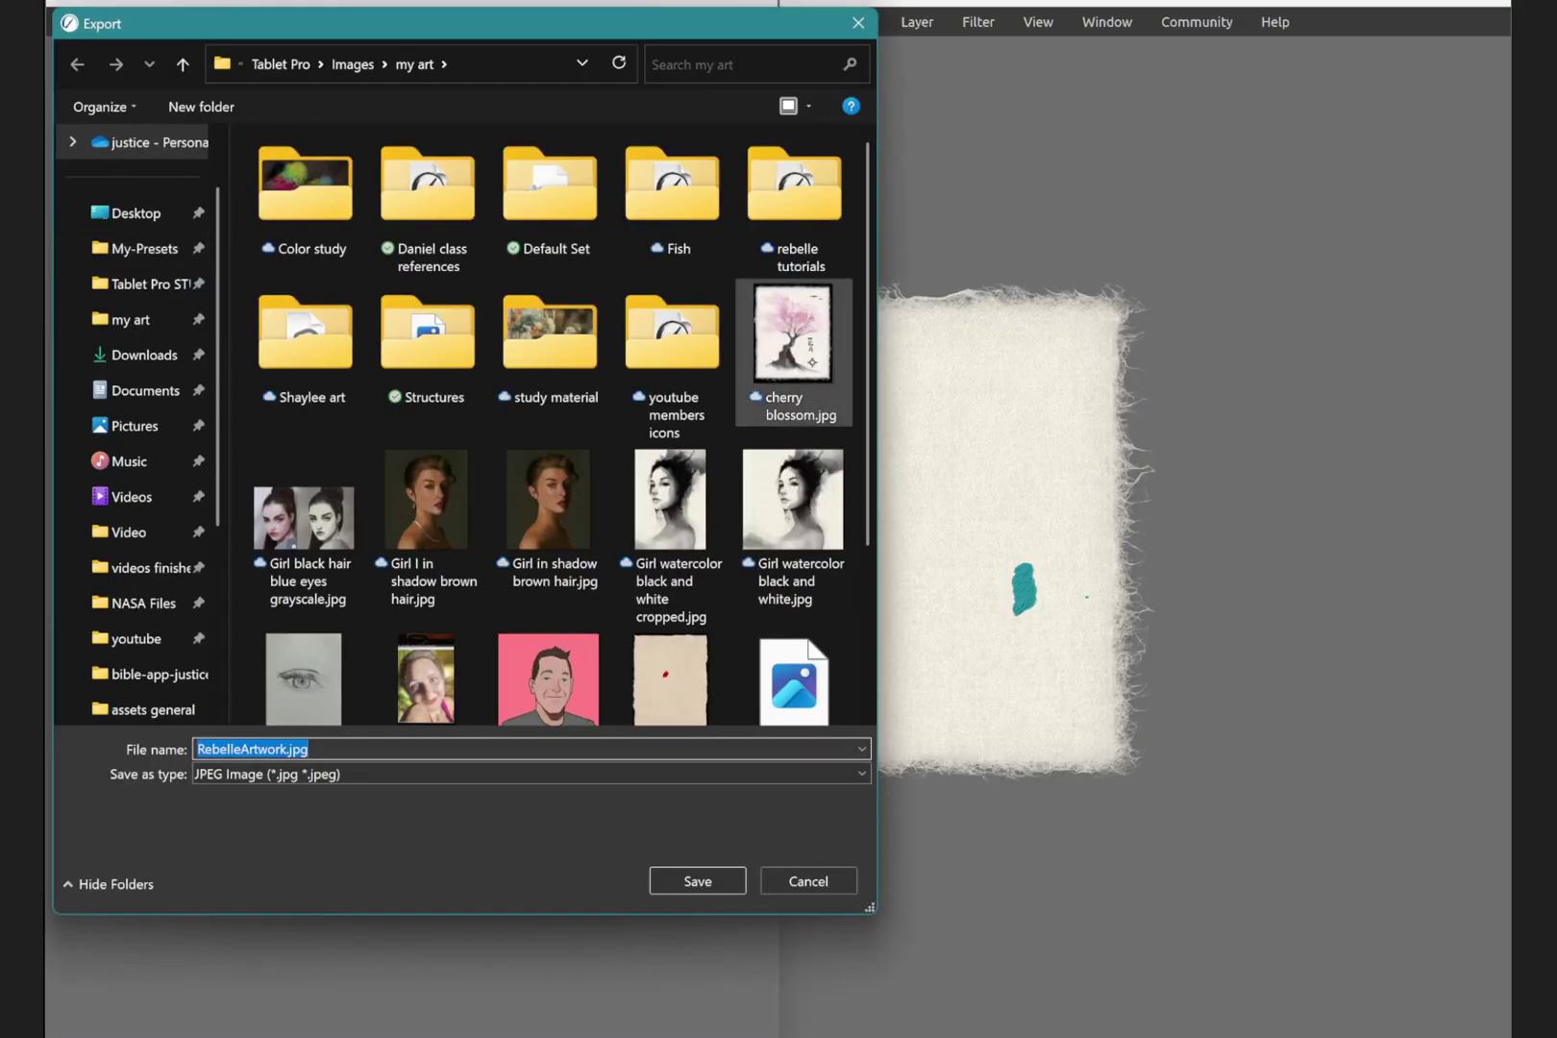
click(285, 774)
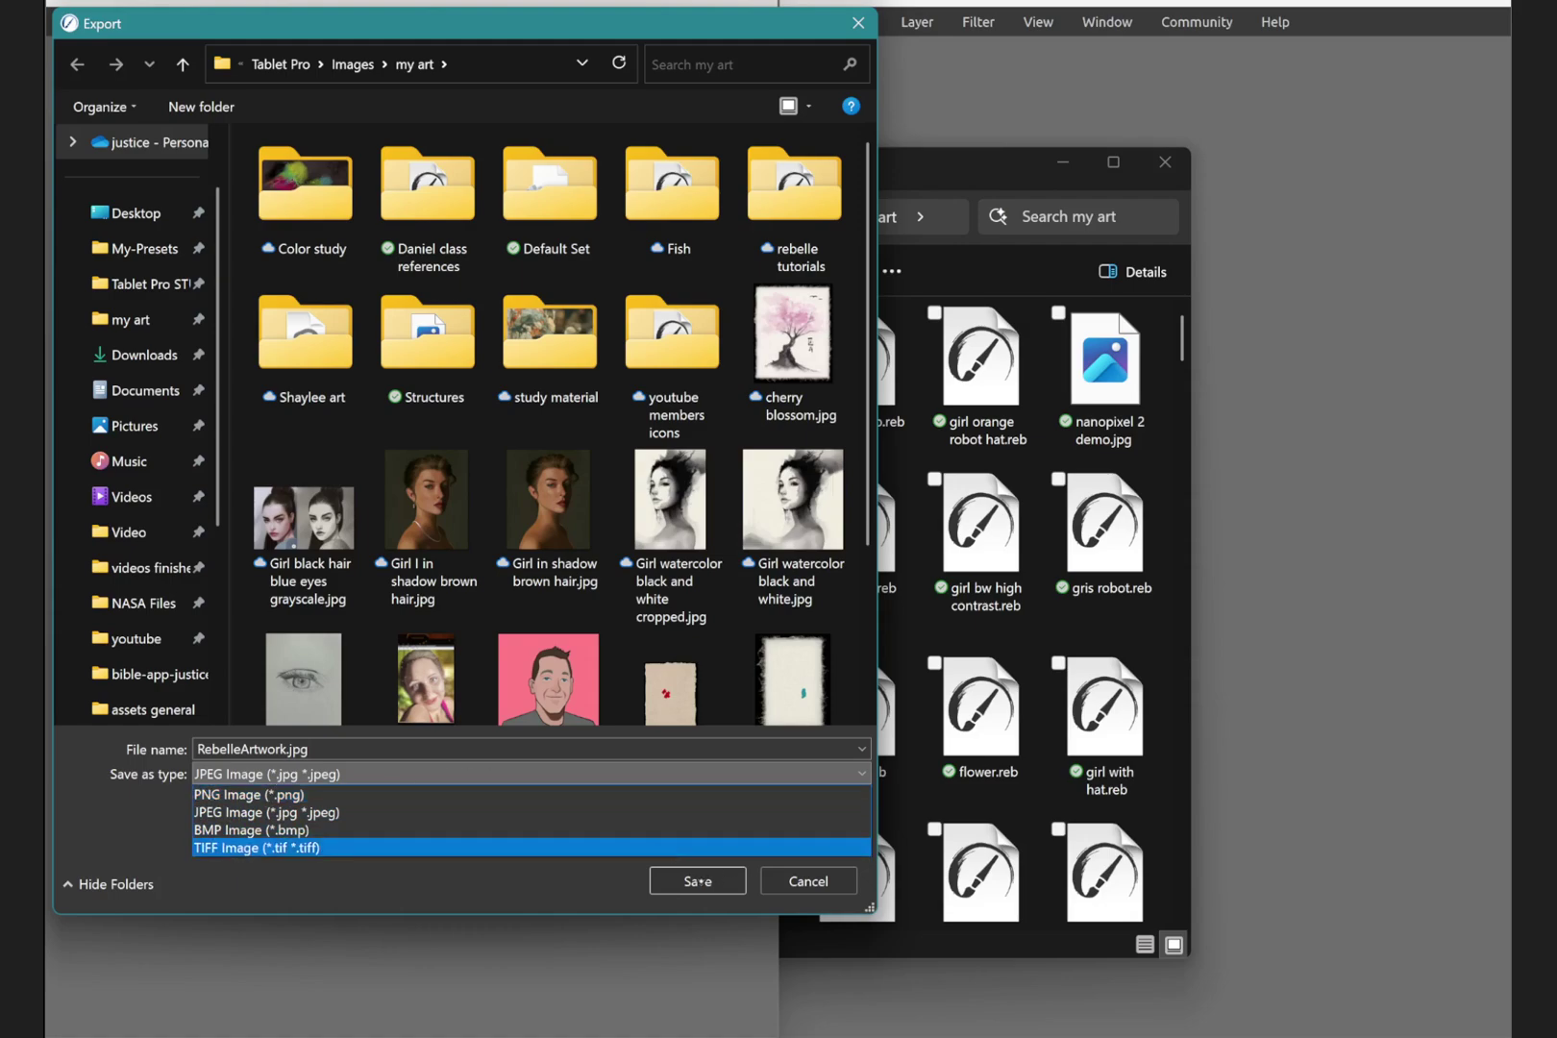
click(699, 881)
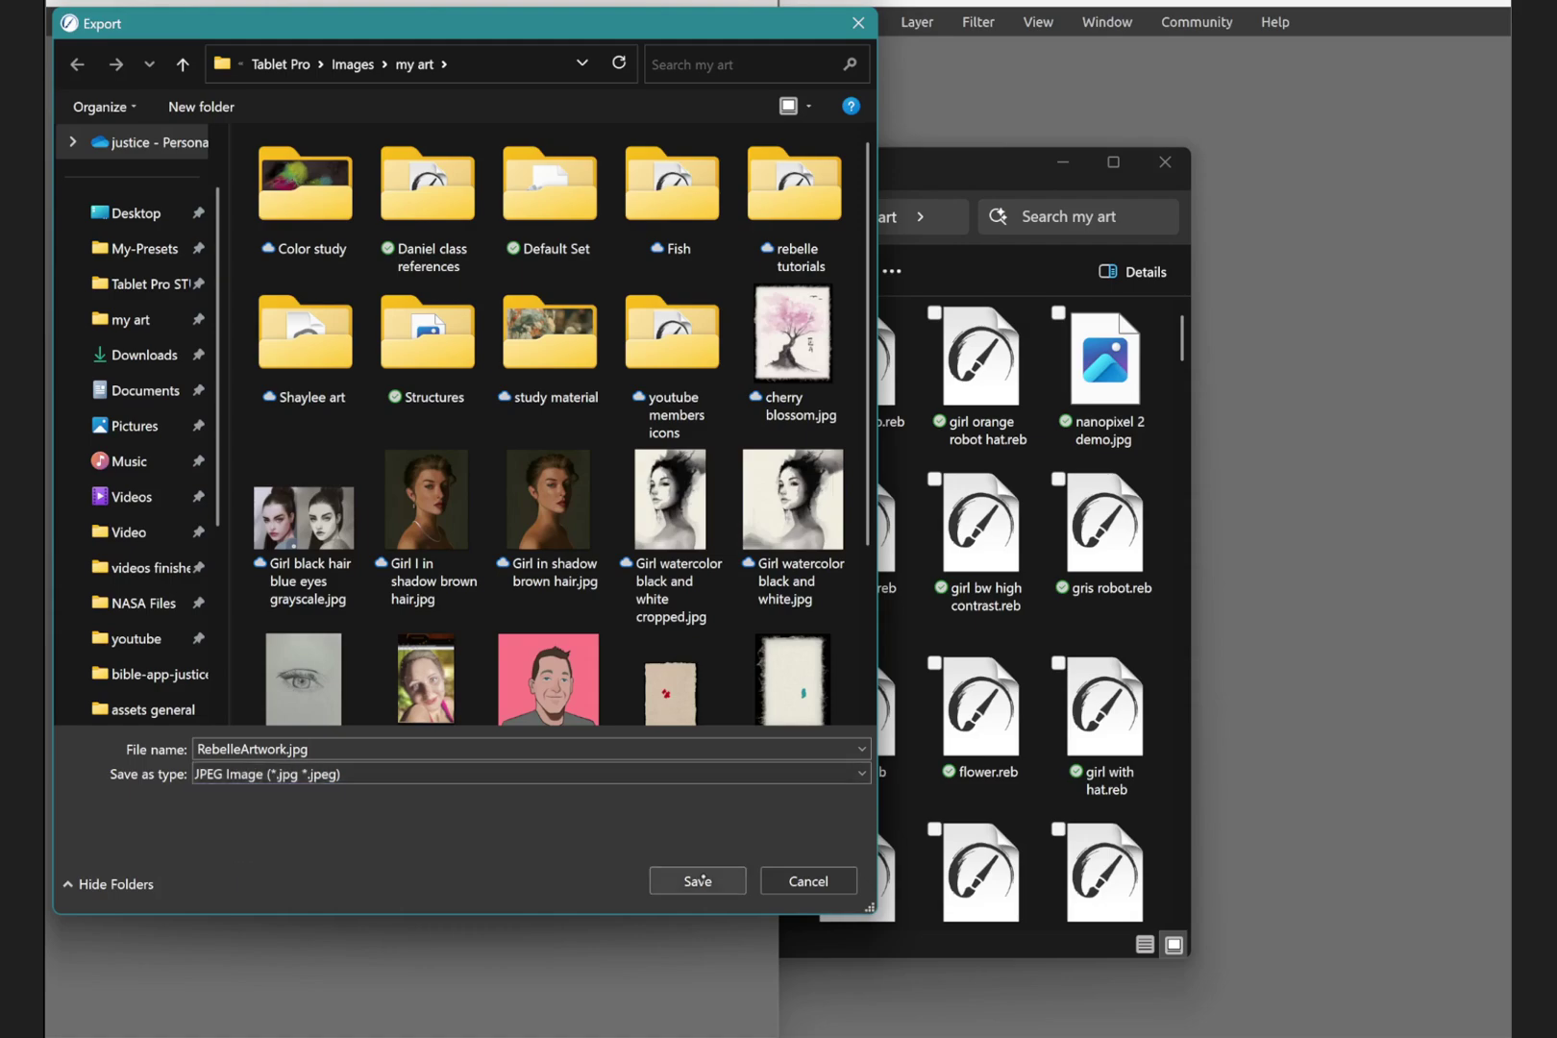
click(711, 881)
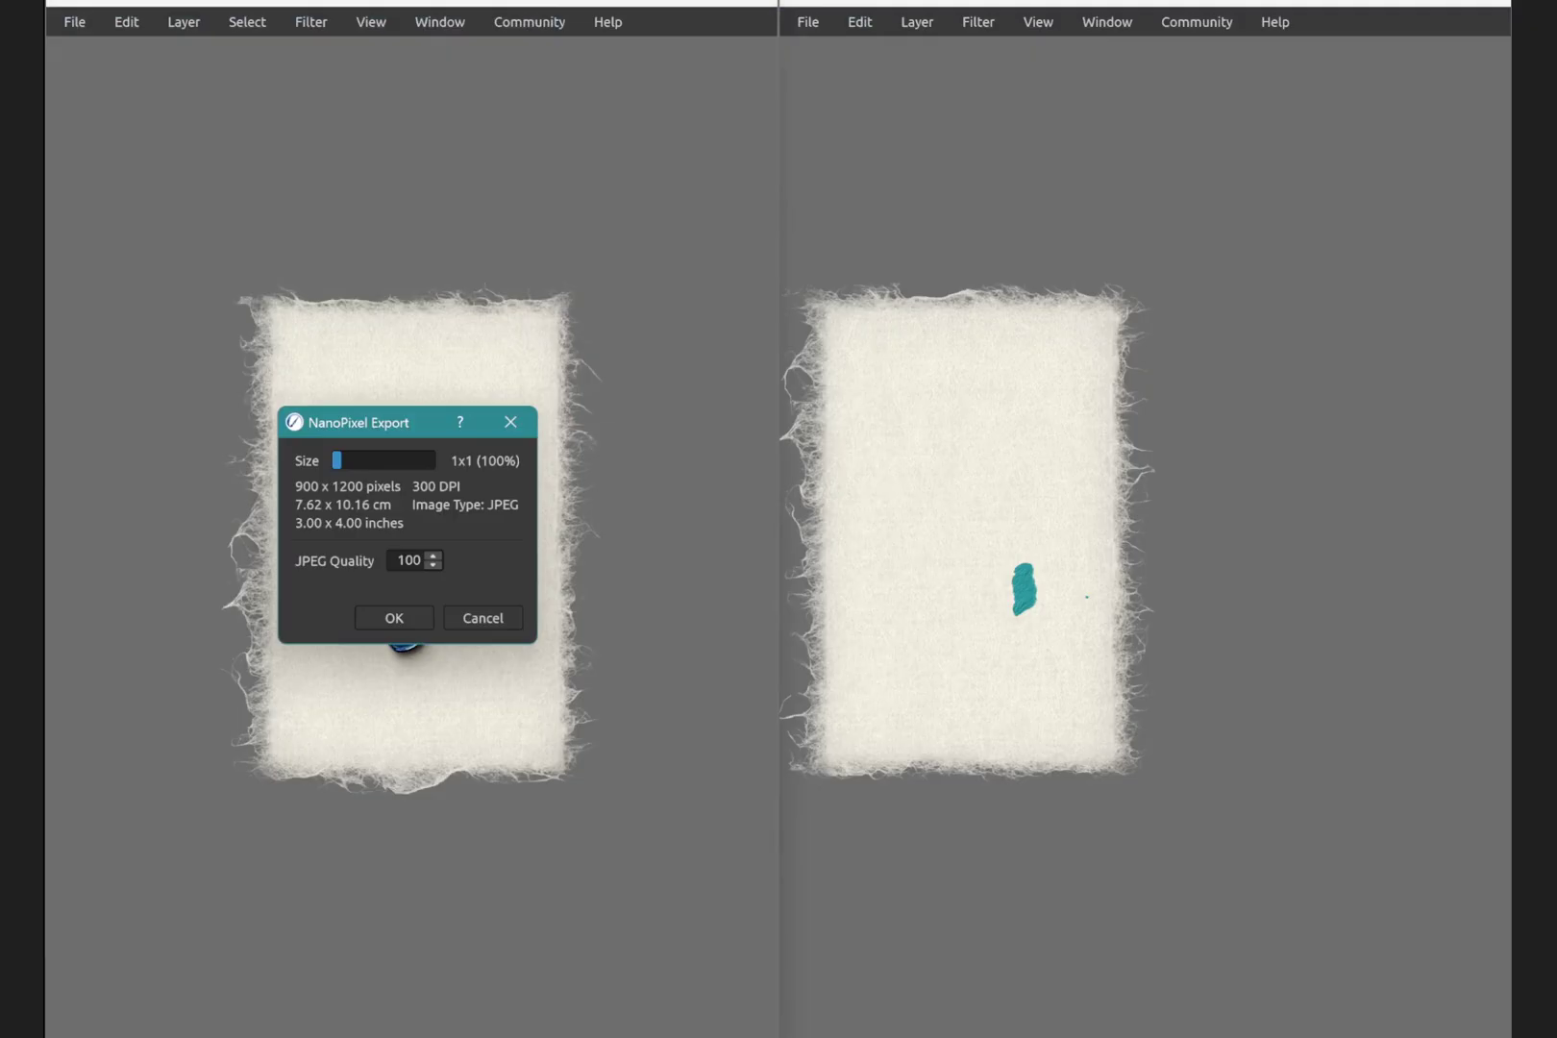
Set Rebelle 7's NanoPixel export size to 4x4 (400%, 3600 x 4800 pixels) and confirm.
click(807, 21)
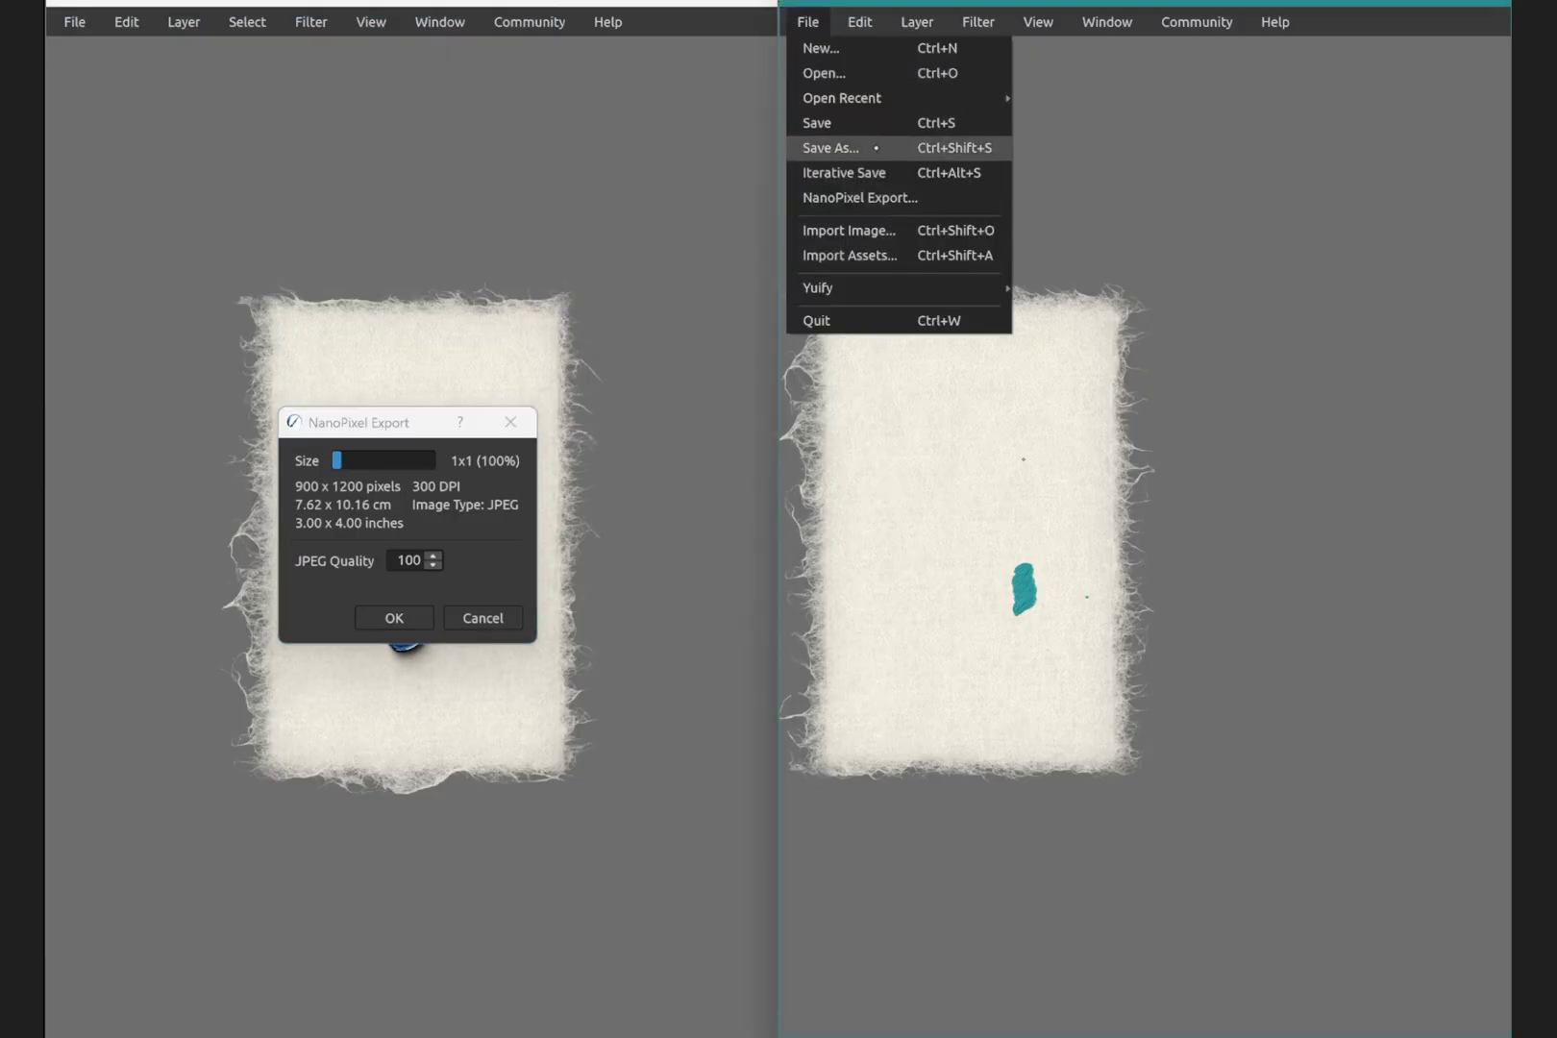
click(894, 197)
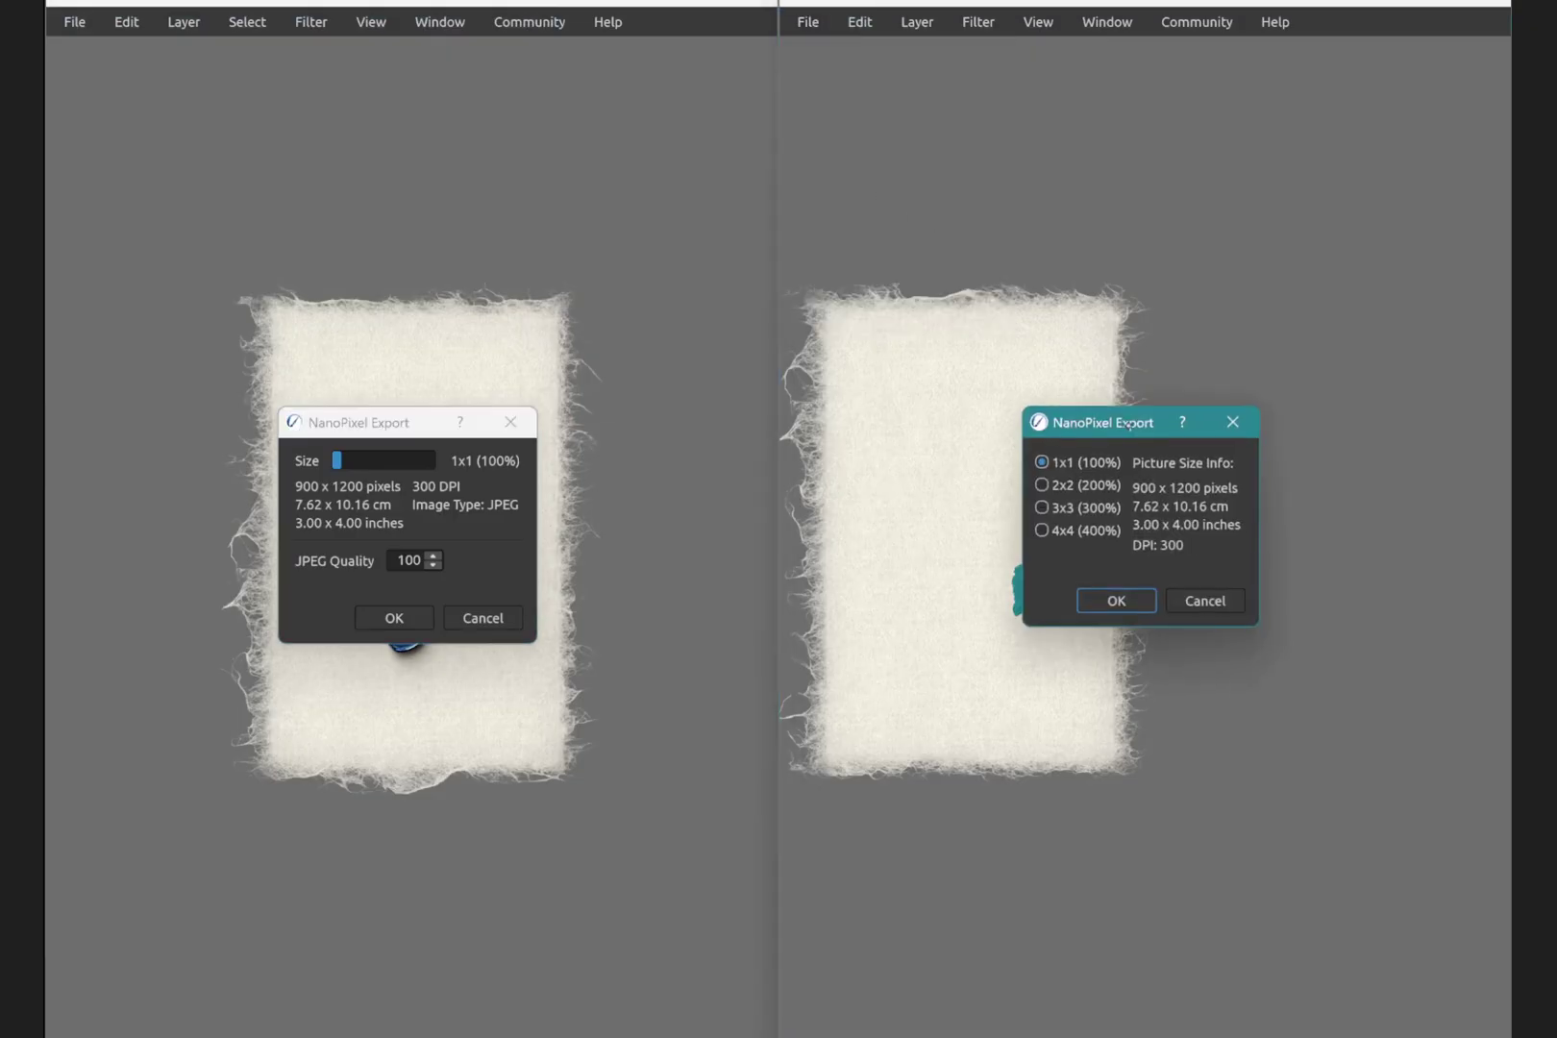
drag(1130, 424, 1066, 431)
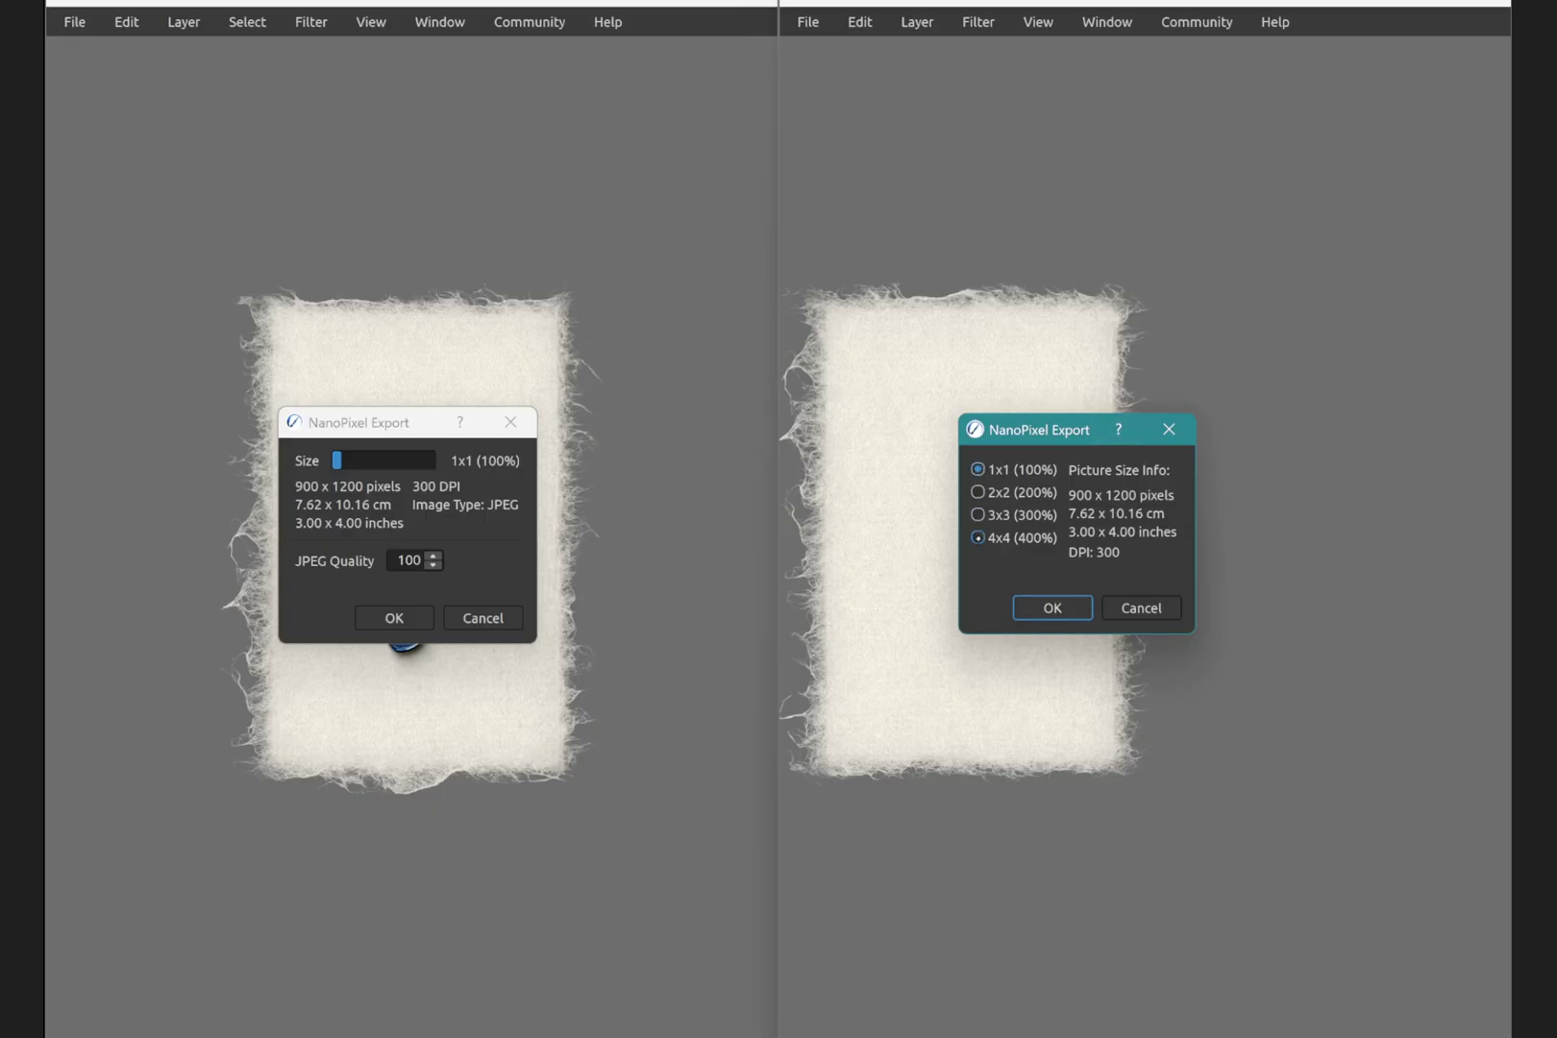
click(978, 536)
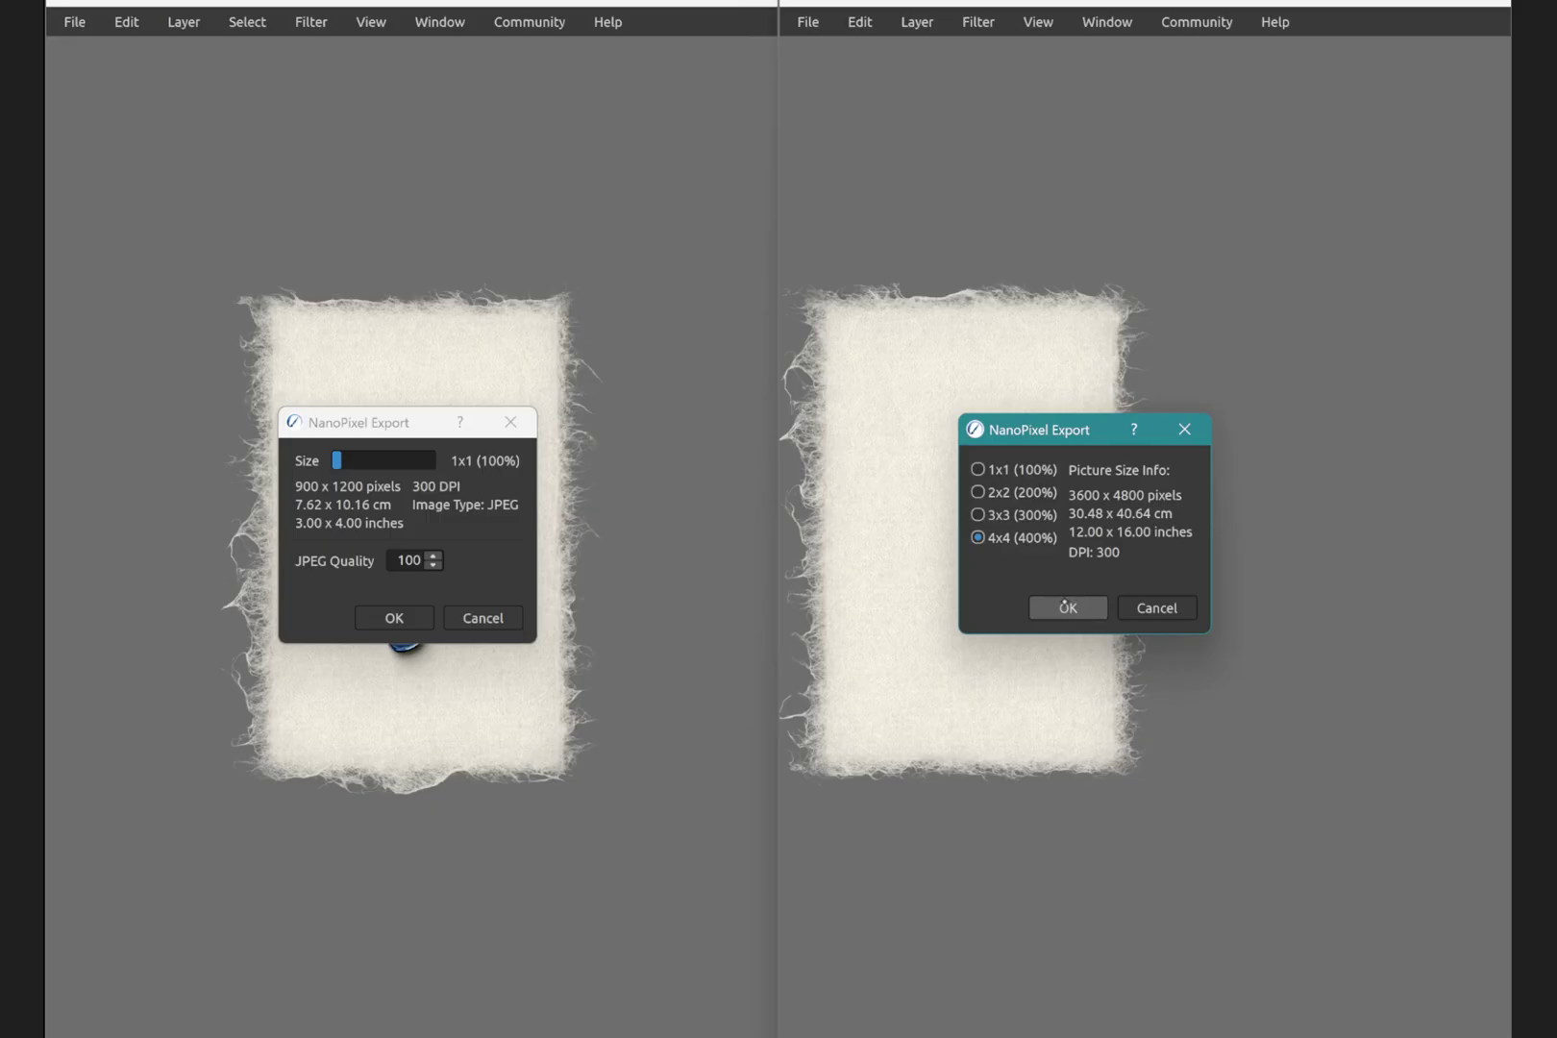
click(1068, 606)
Save the Rebelle 7 export as 'rebelle 7 pro nano 4x demo', then return to Rebelle 8's export options.
text(rebelle 7 pro nano 4d)
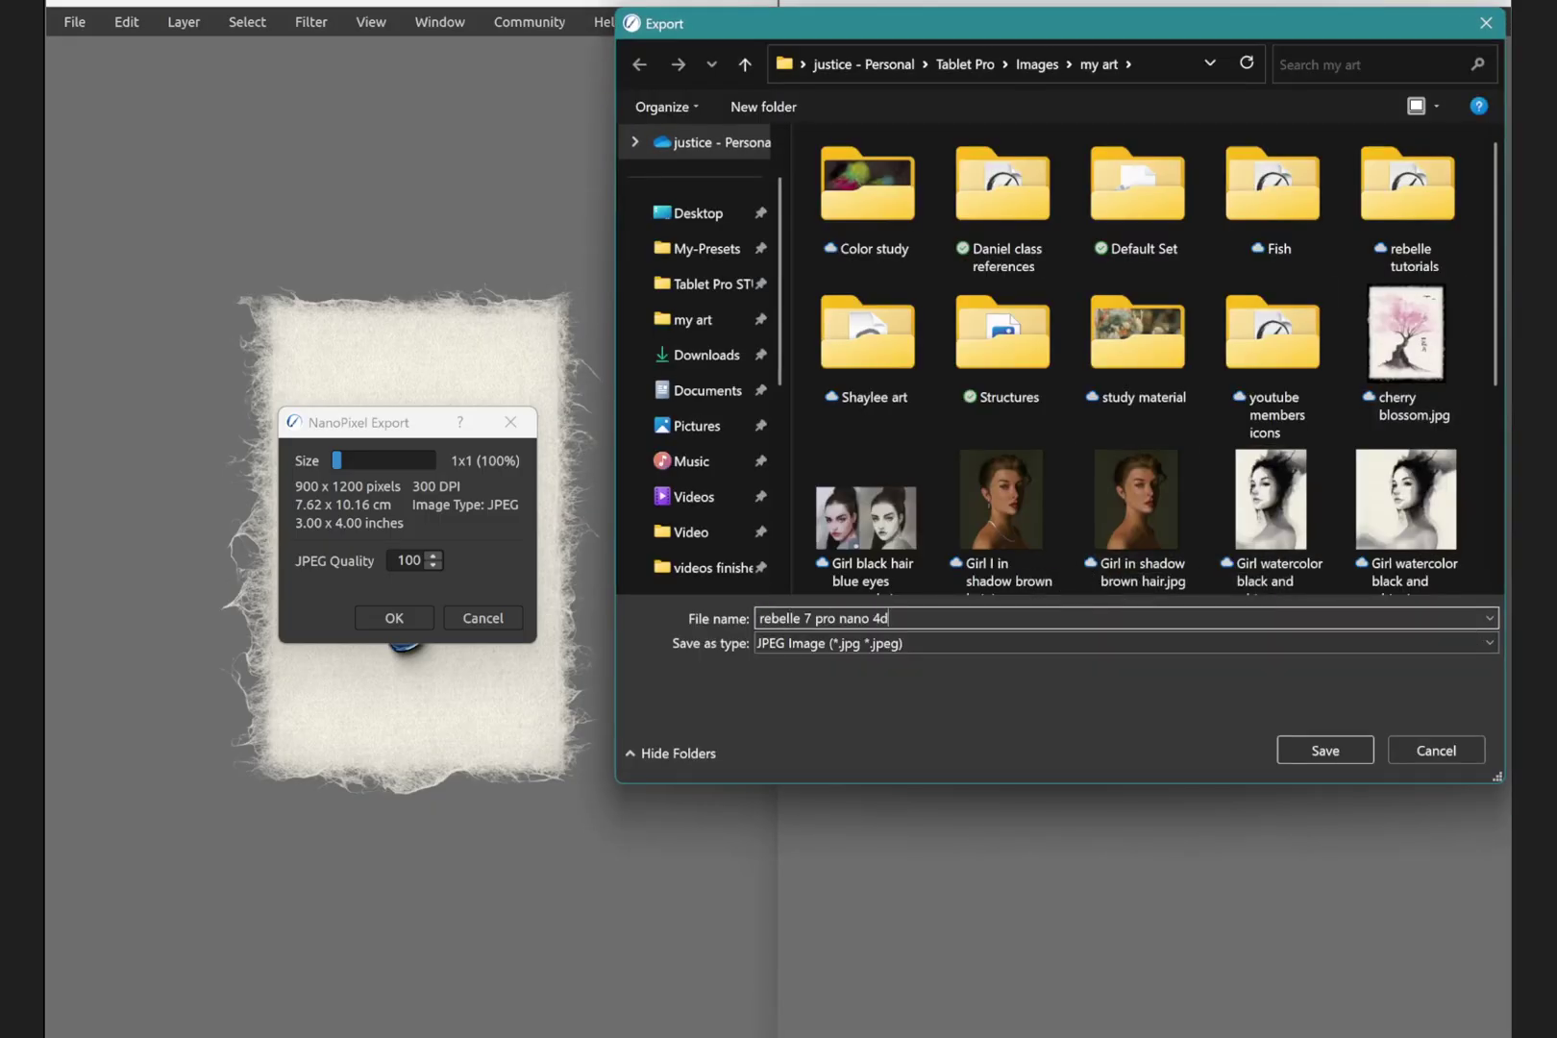
key(BackSpace)
text(x demo)
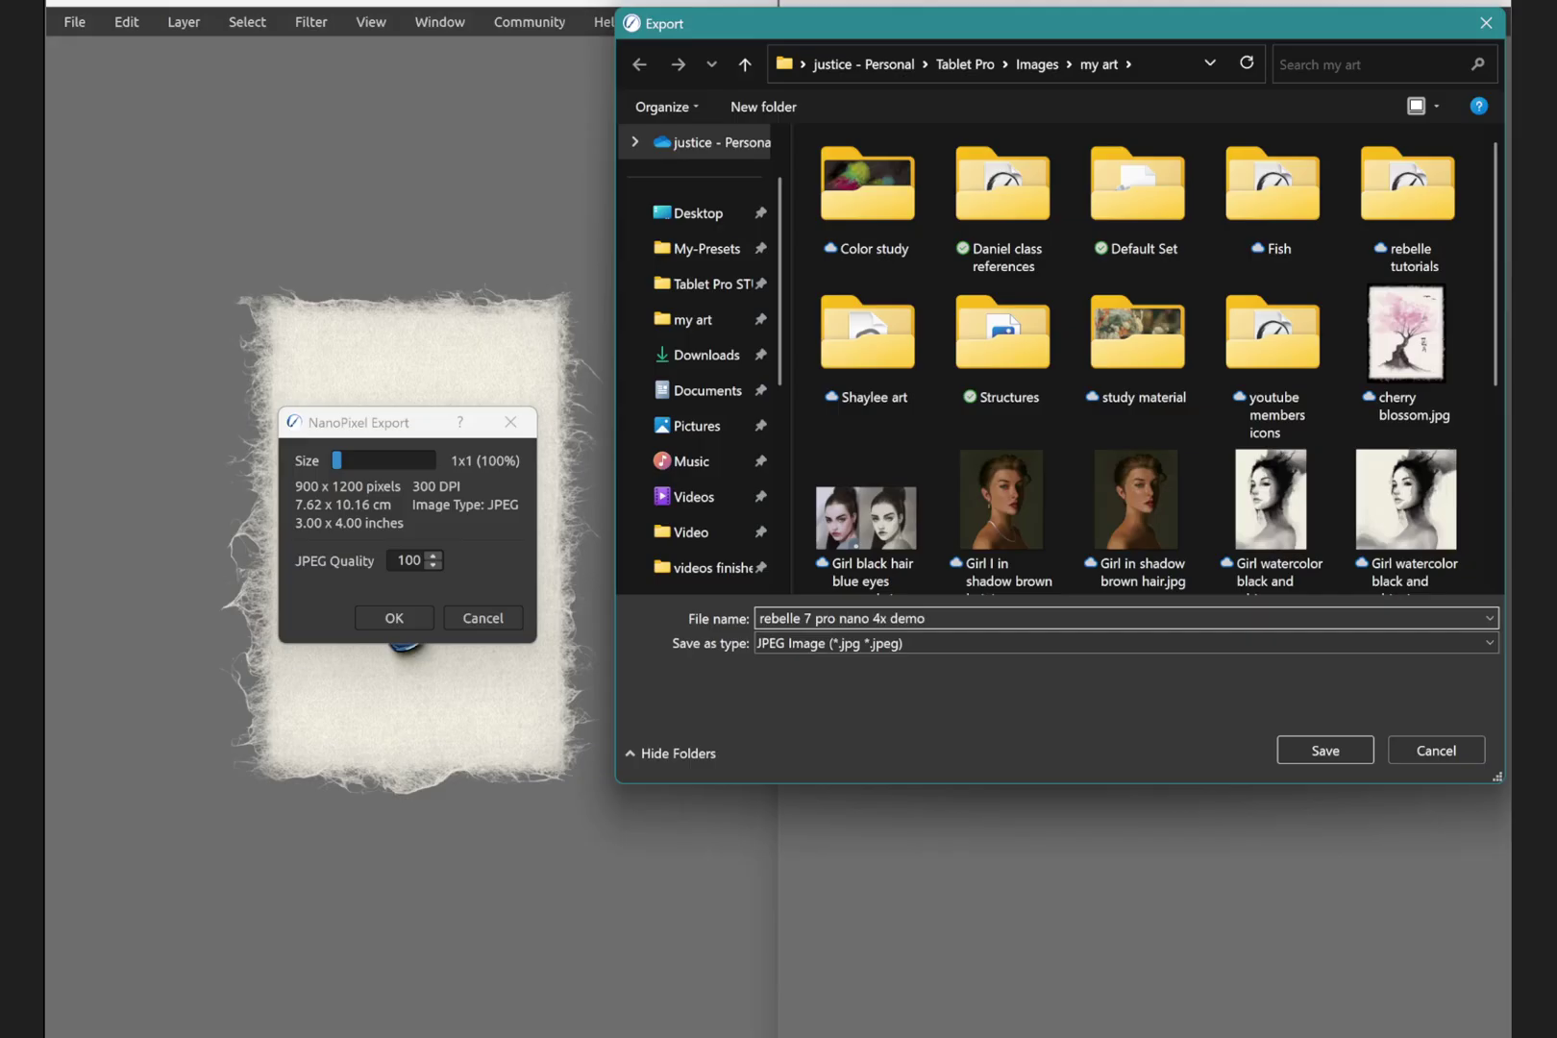
key(Return)
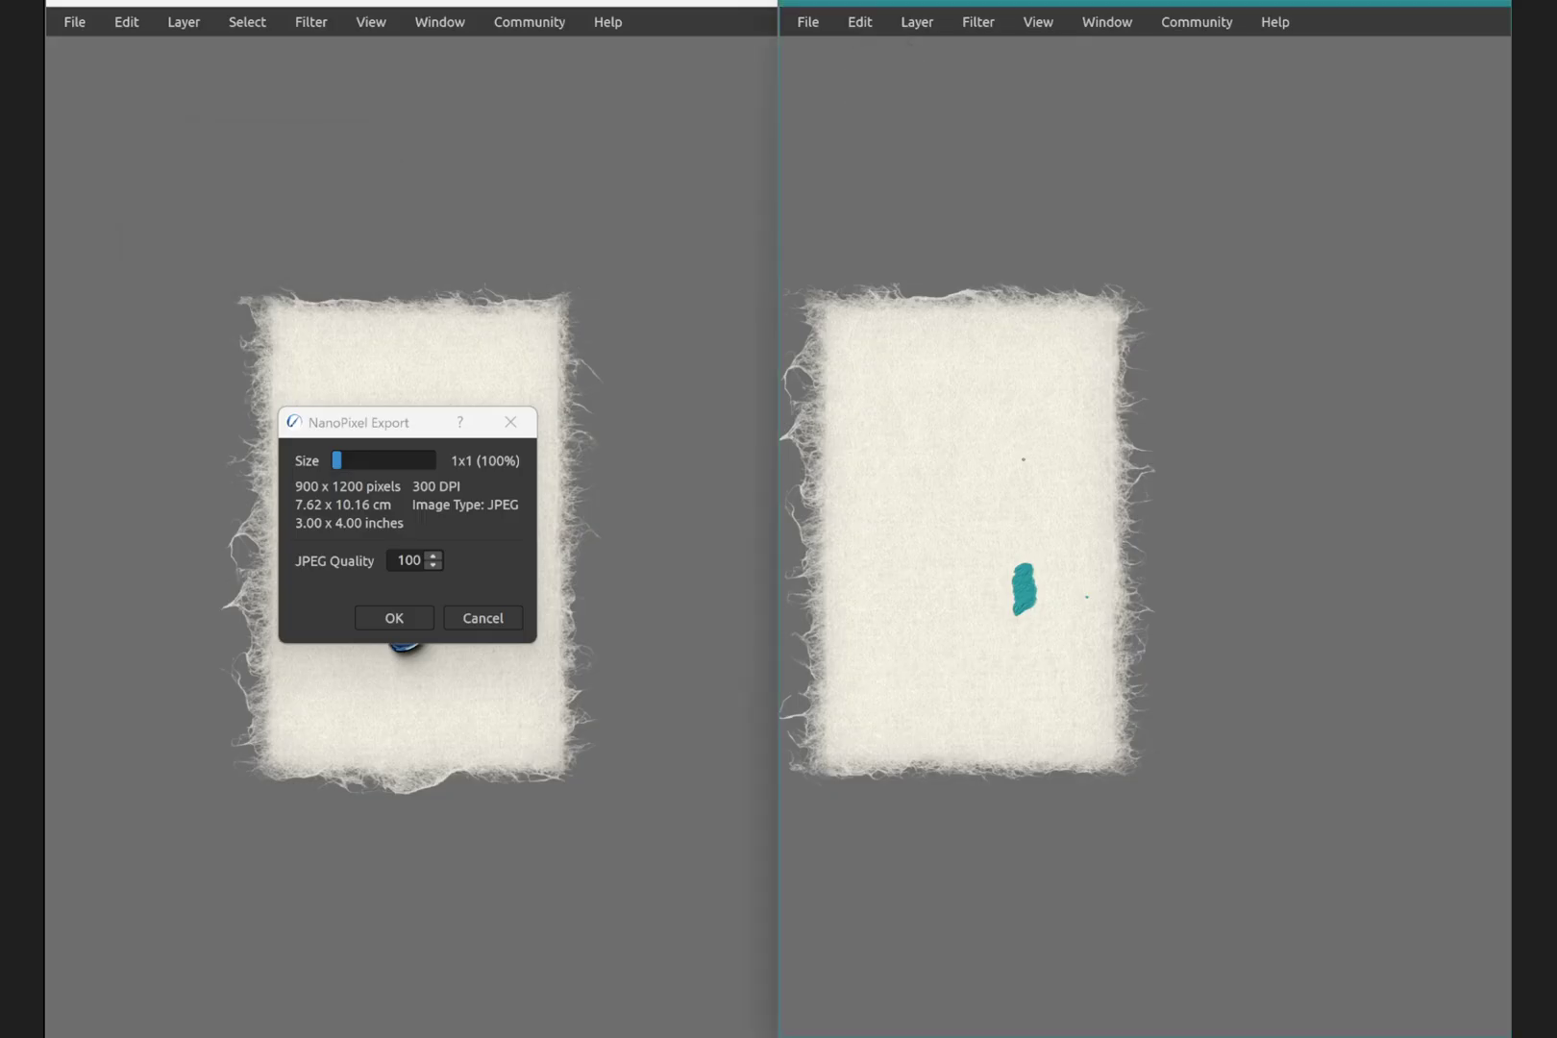
click(371, 428)
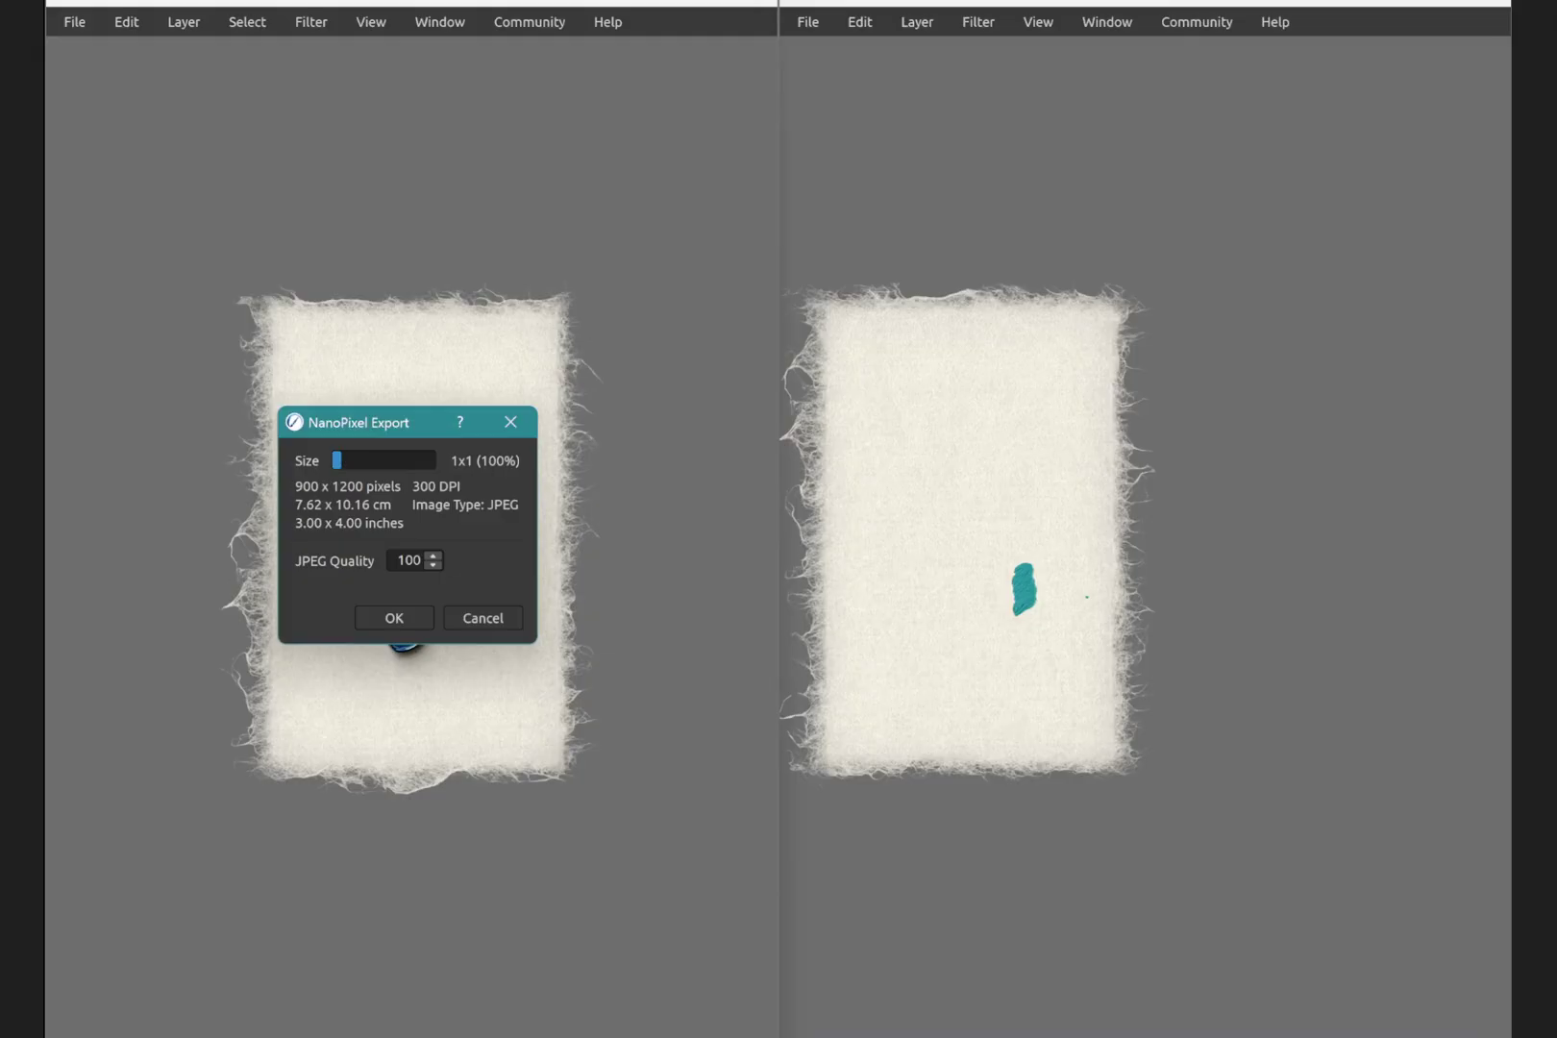
Raise Rebelle 8's NanoPixel export size to 20x20 (2000%, 18000 x 24000 pixels) and export.
drag(337, 460, 359, 459)
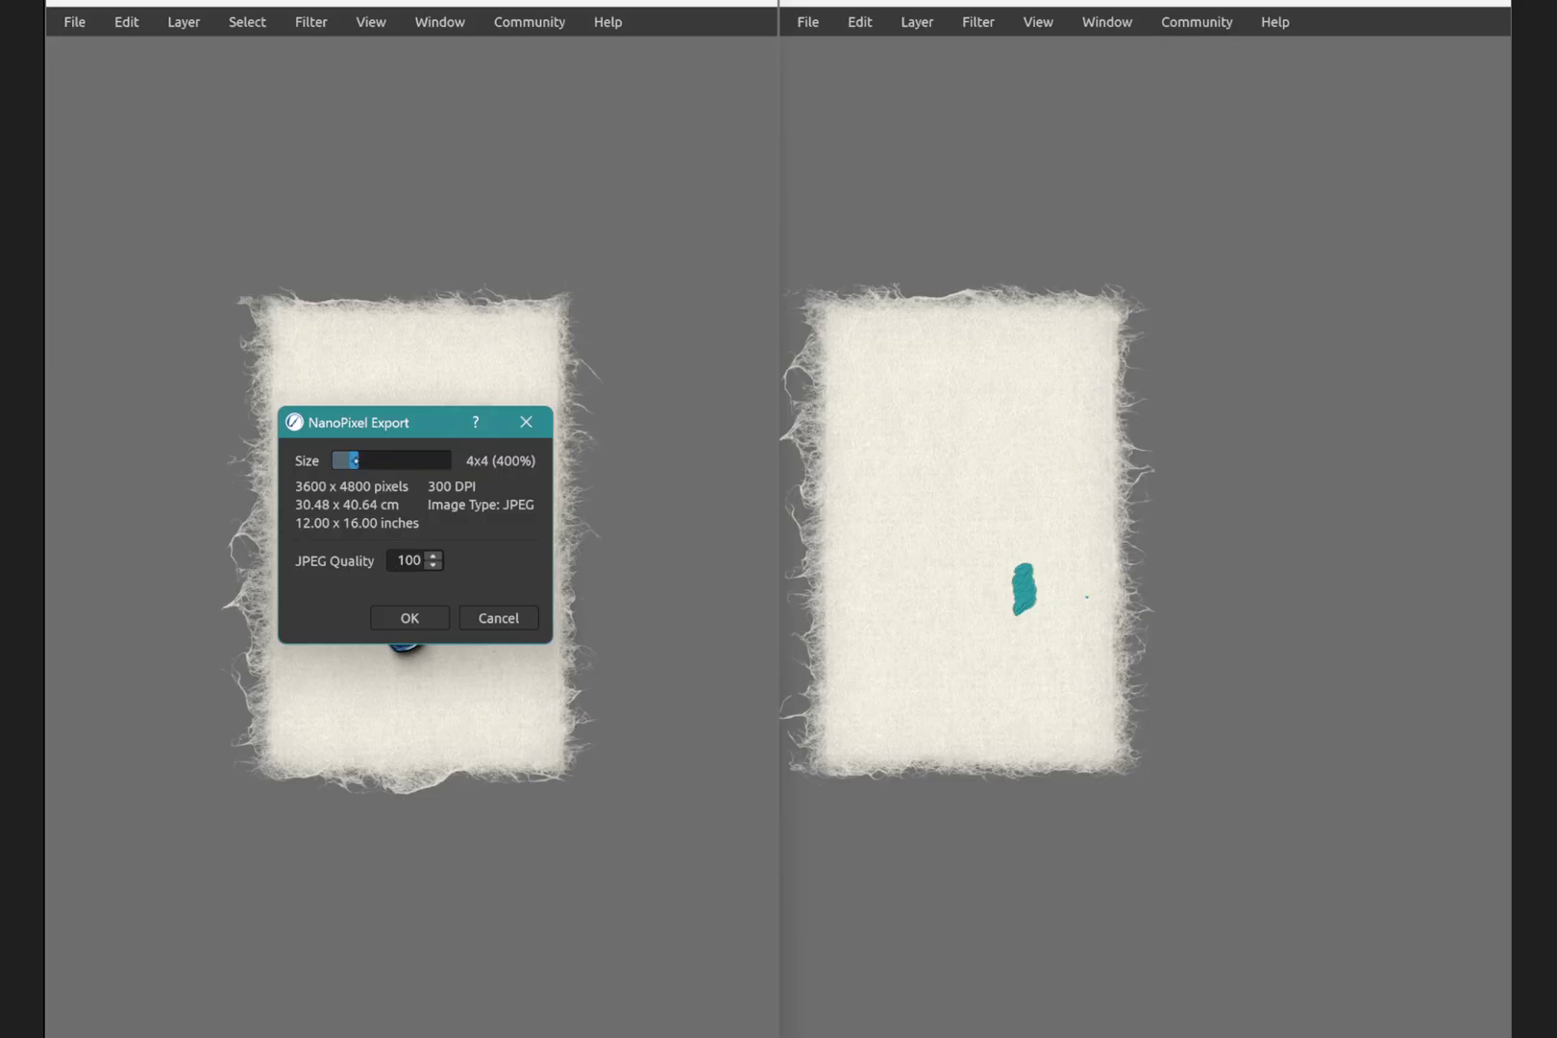
drag(355, 459, 440, 464)
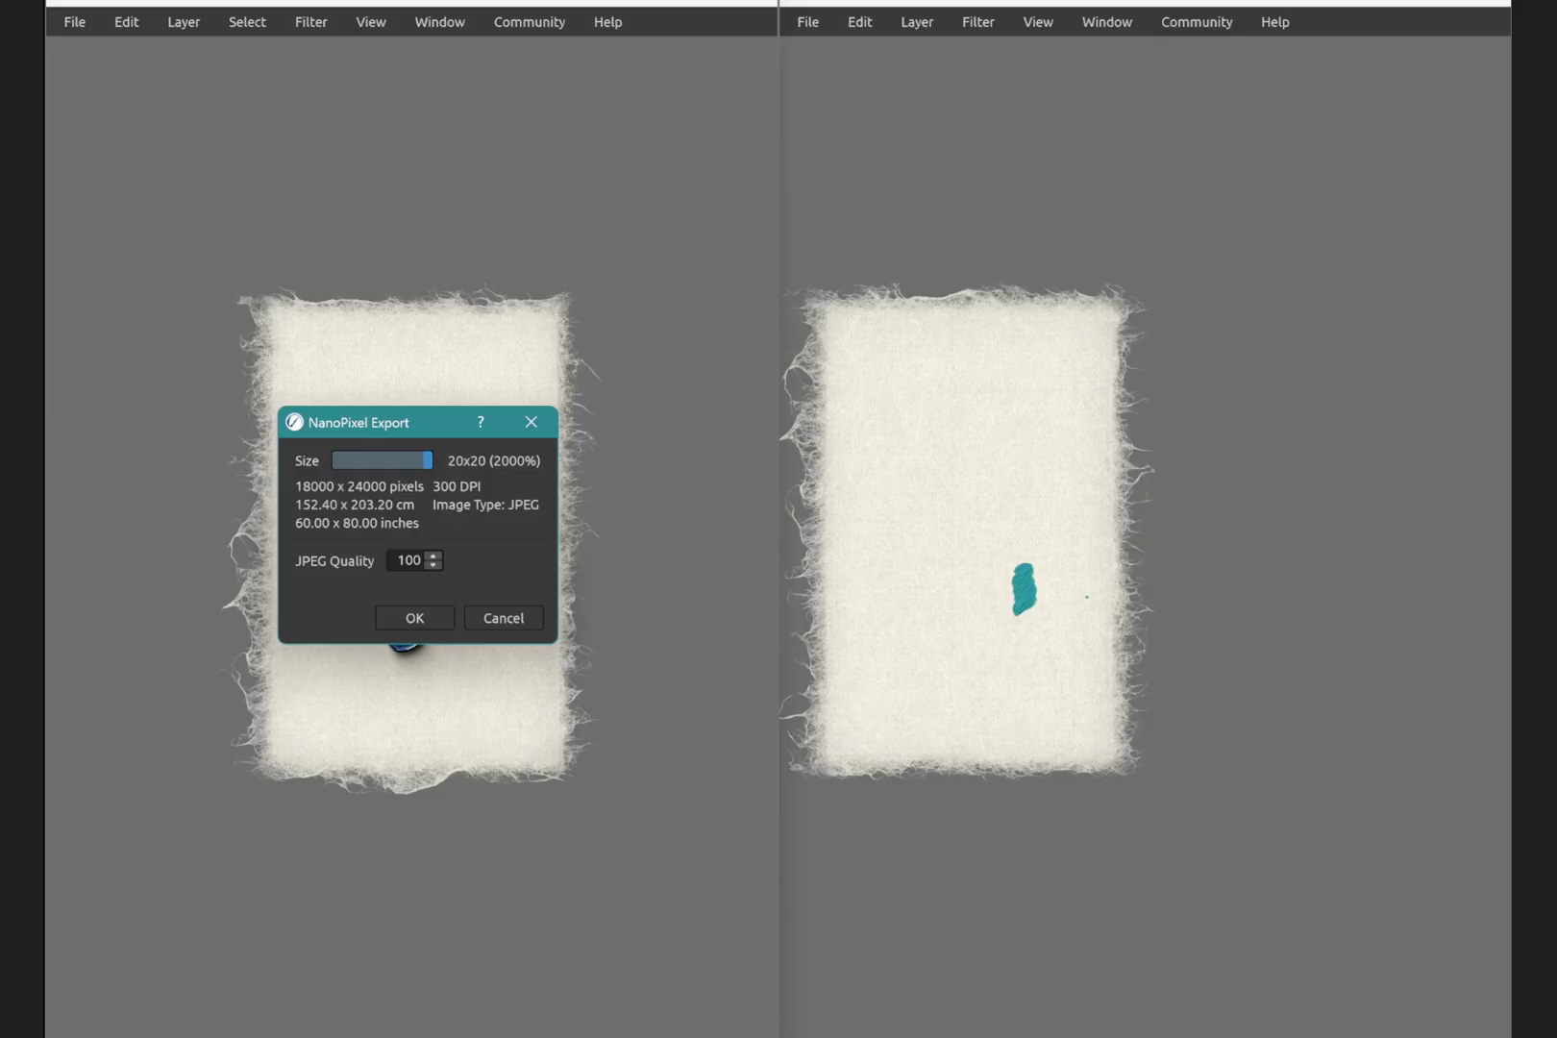
key(Return)
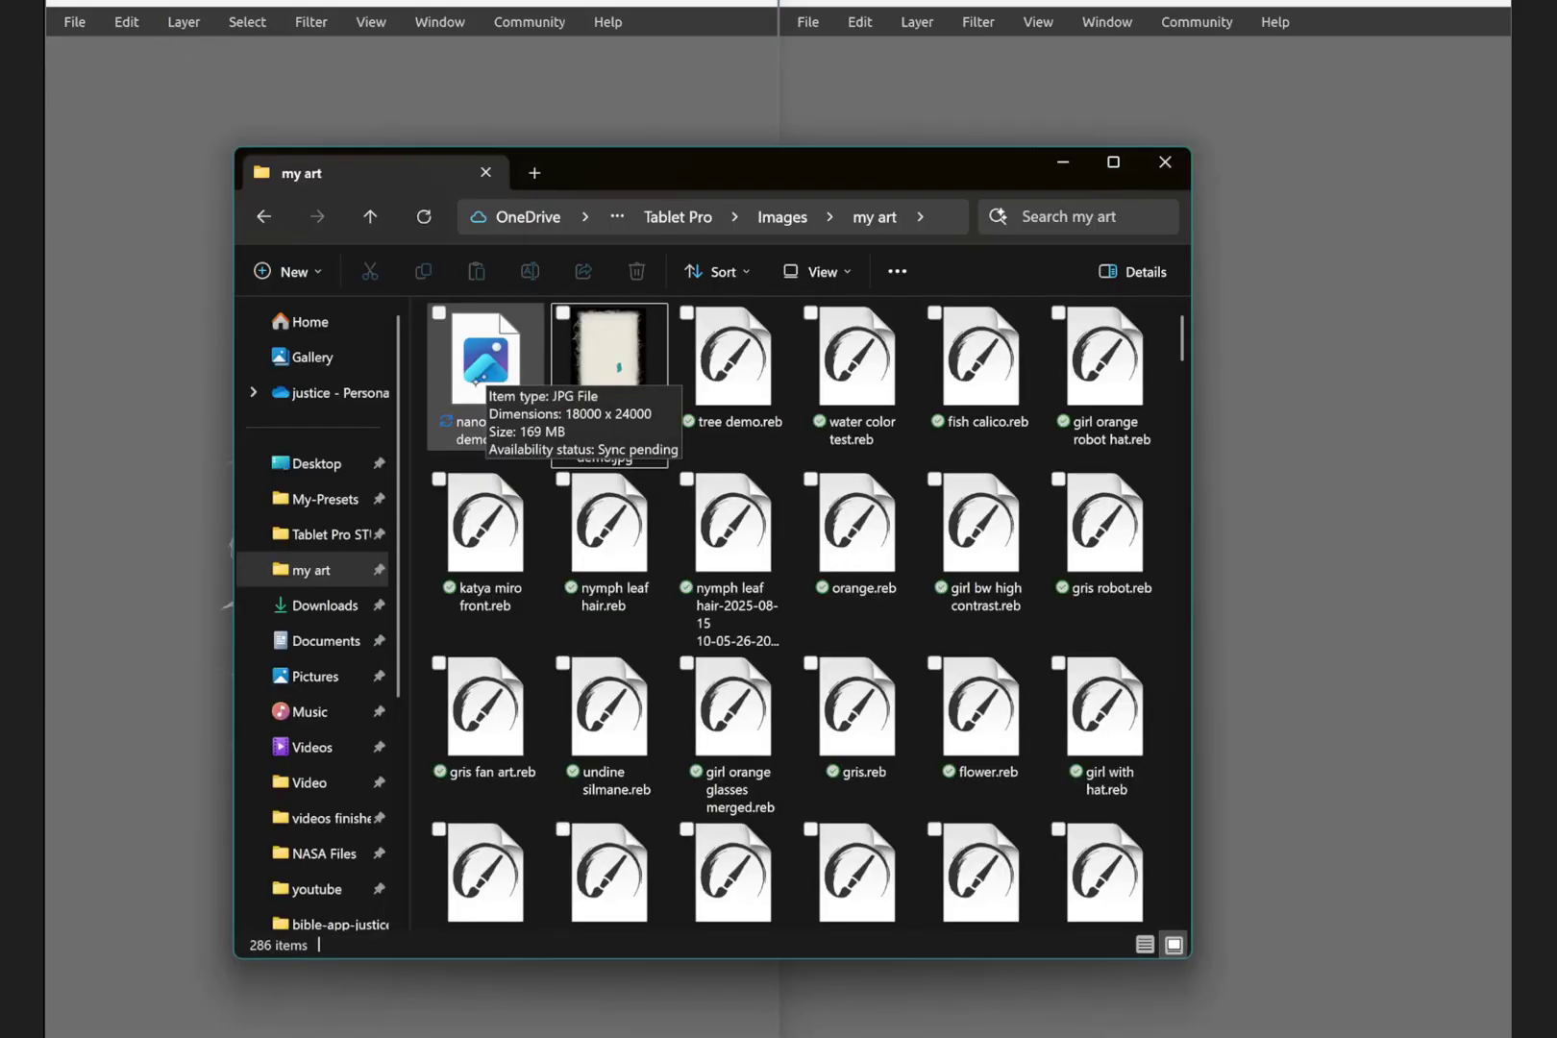
Open nanopixel 2 demo.jpg in Photos and snap rebelle 7 pro nano 4x demo.jpg beside it.
double_click(471, 377)
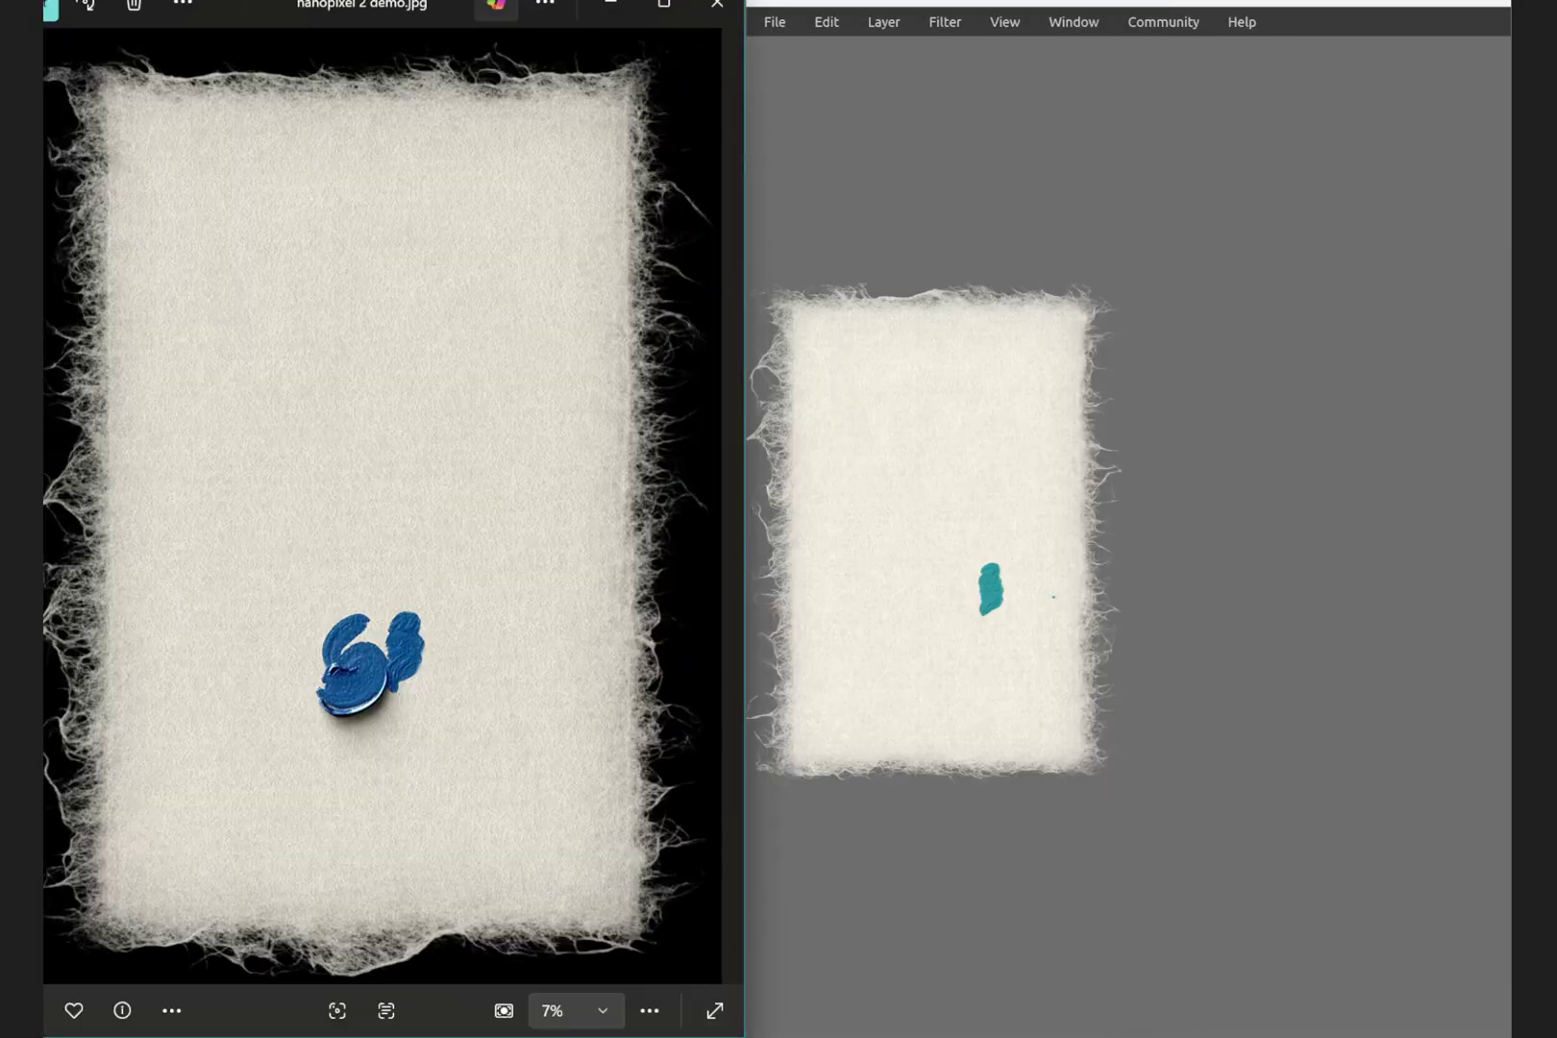
key(alt+Tab)
key(Return)
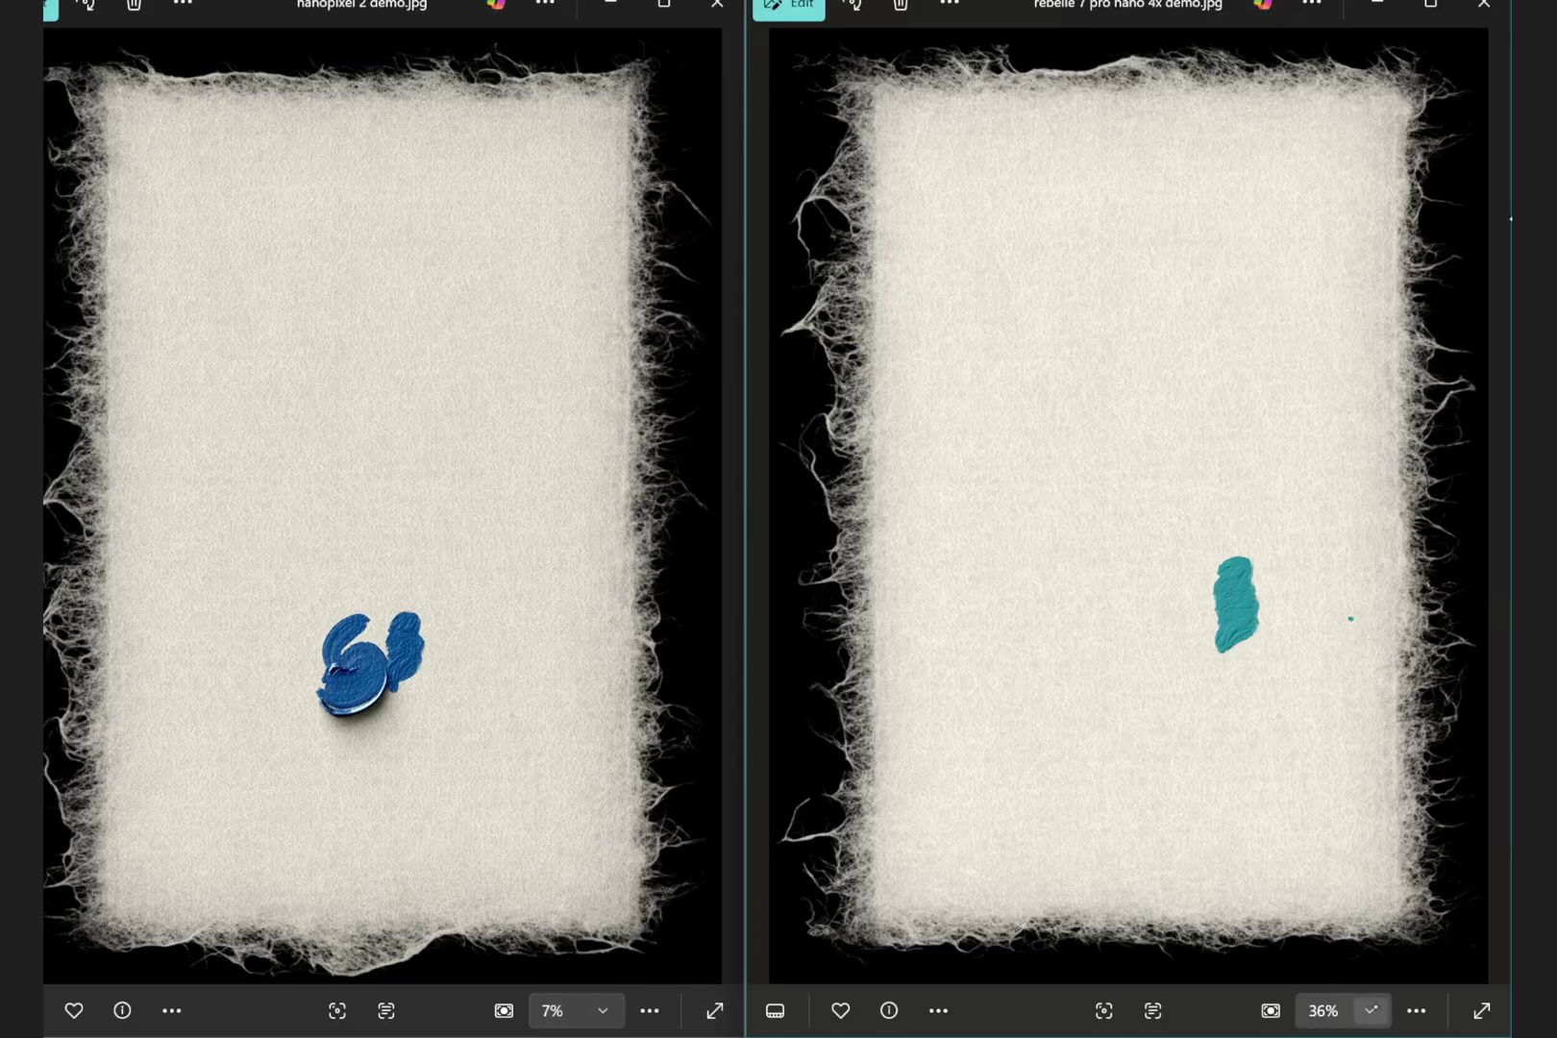
Zoom both images to 800%, then back out to 400%.
click(1369, 1009)
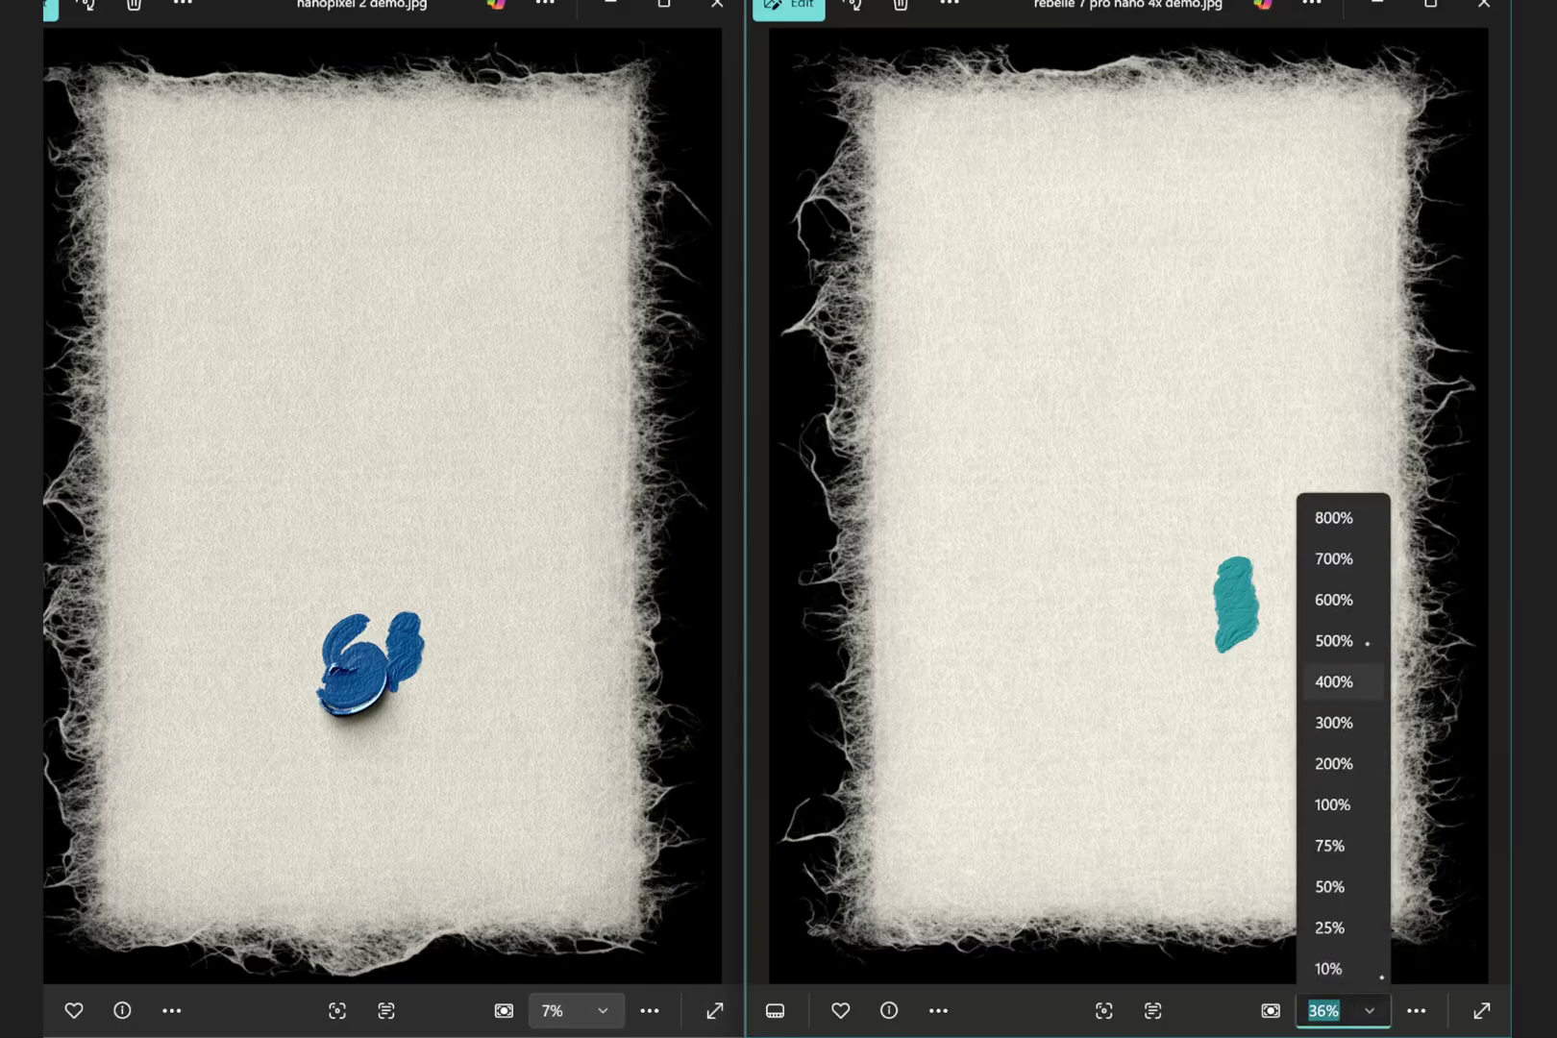
click(1348, 518)
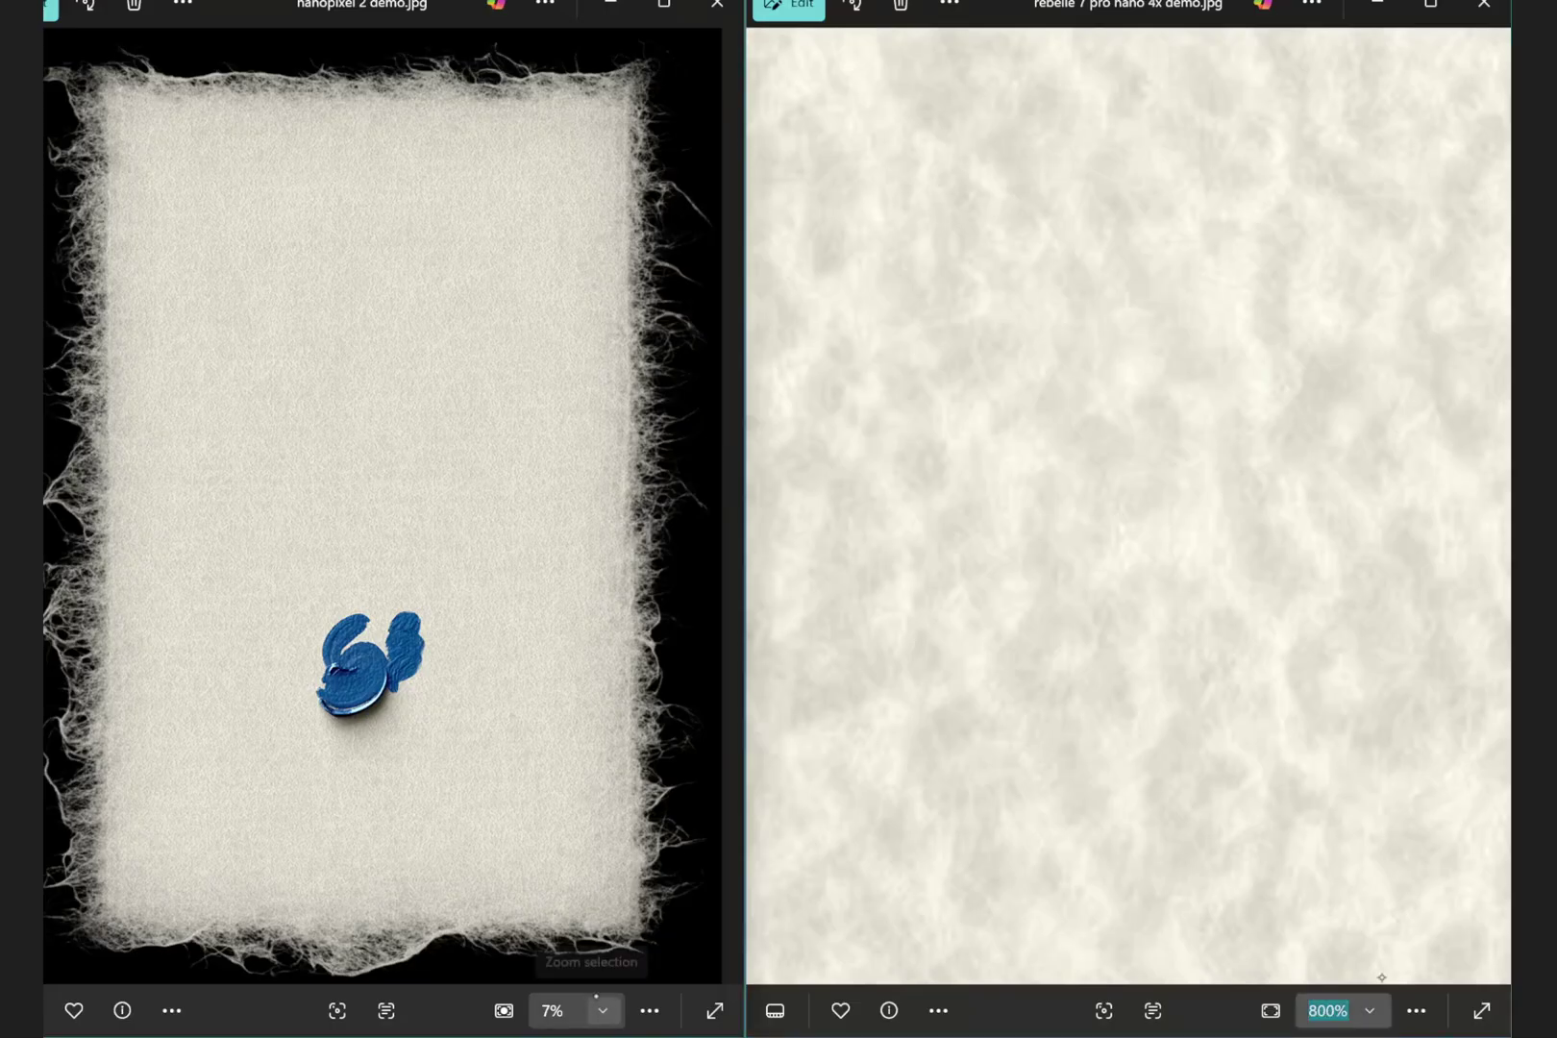
click(596, 1005)
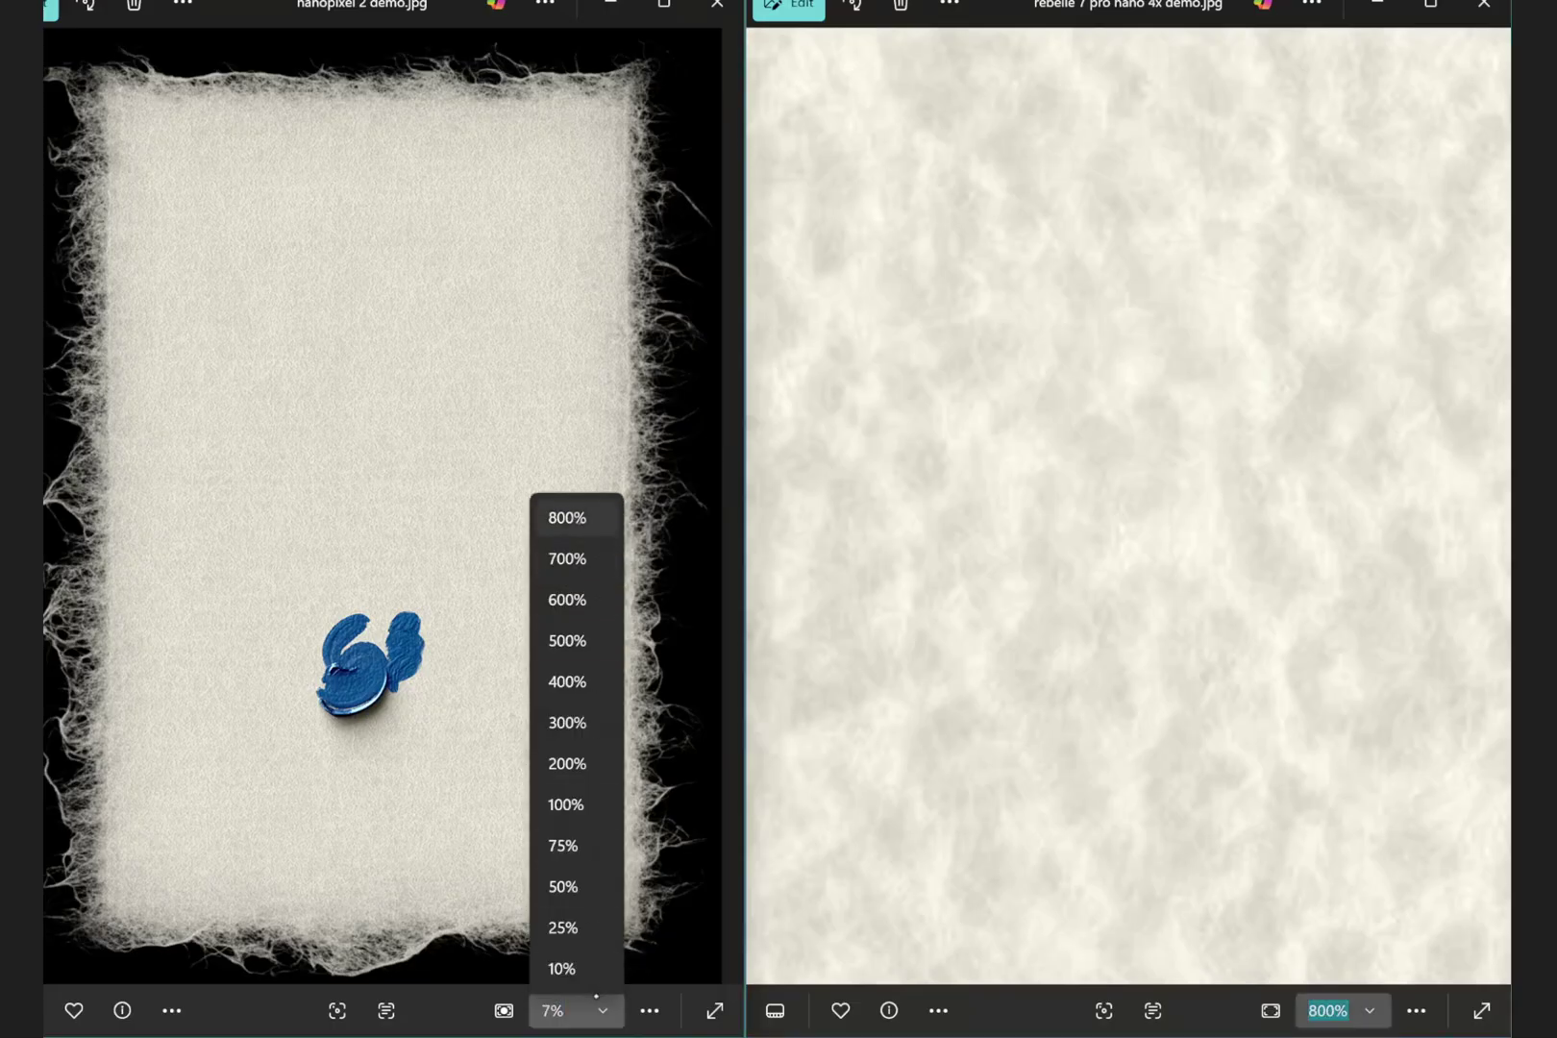
click(567, 517)
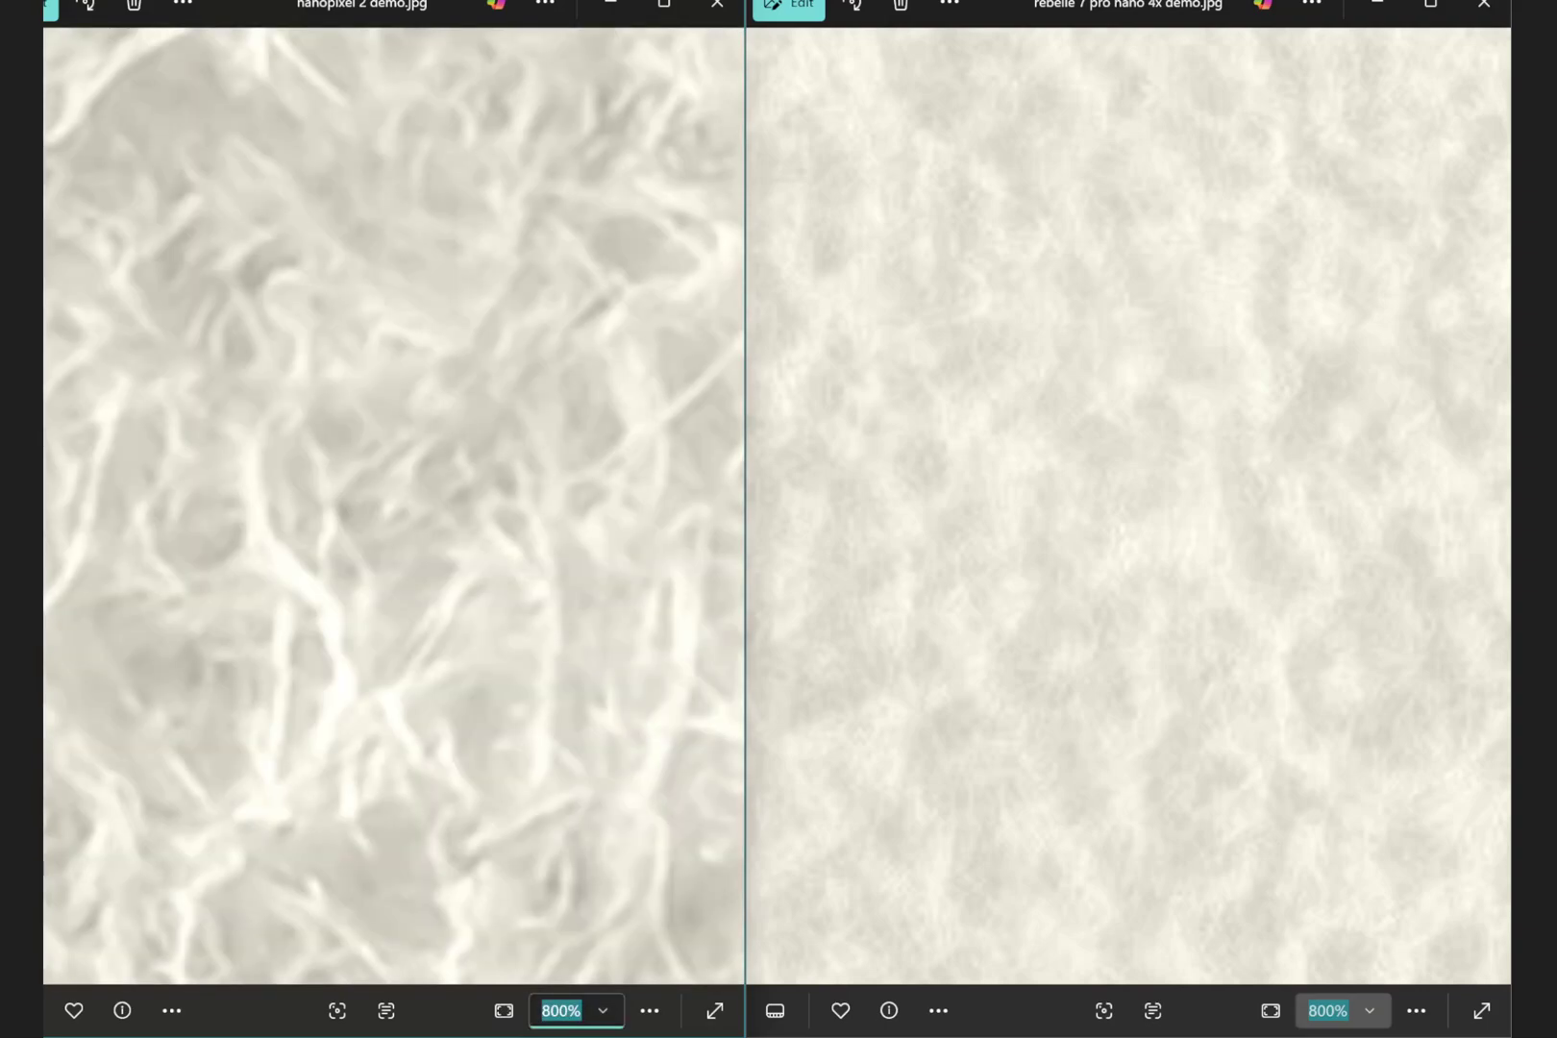
click(601, 1009)
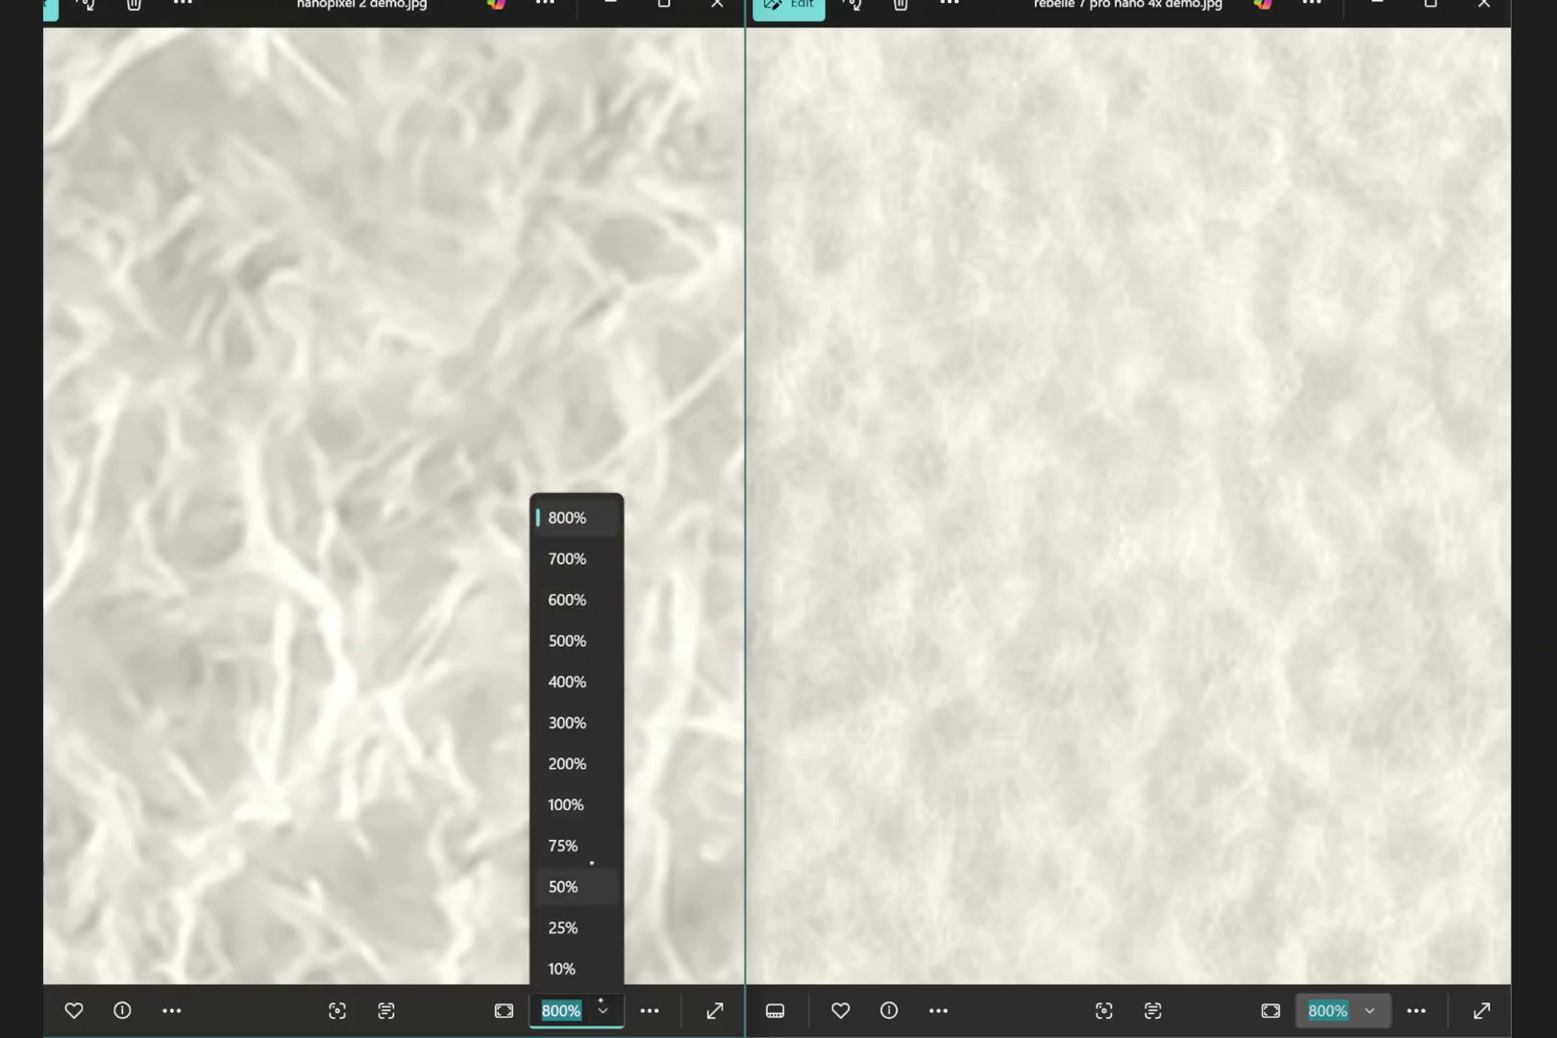
click(567, 682)
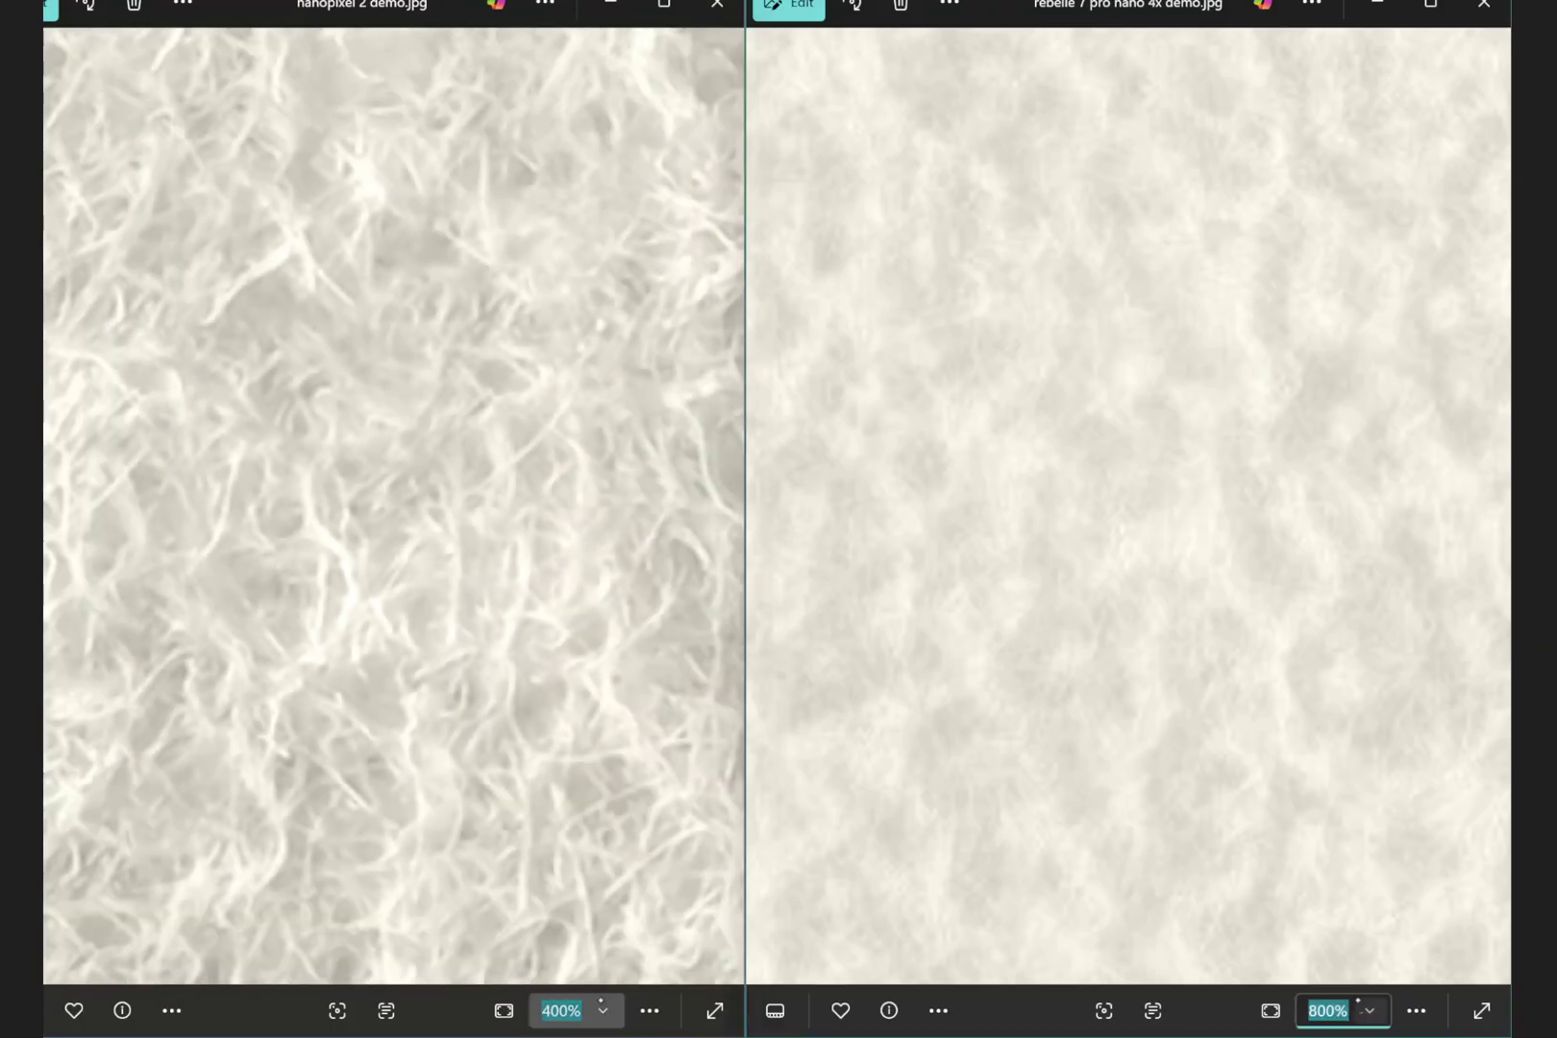
click(1358, 1002)
click(1332, 683)
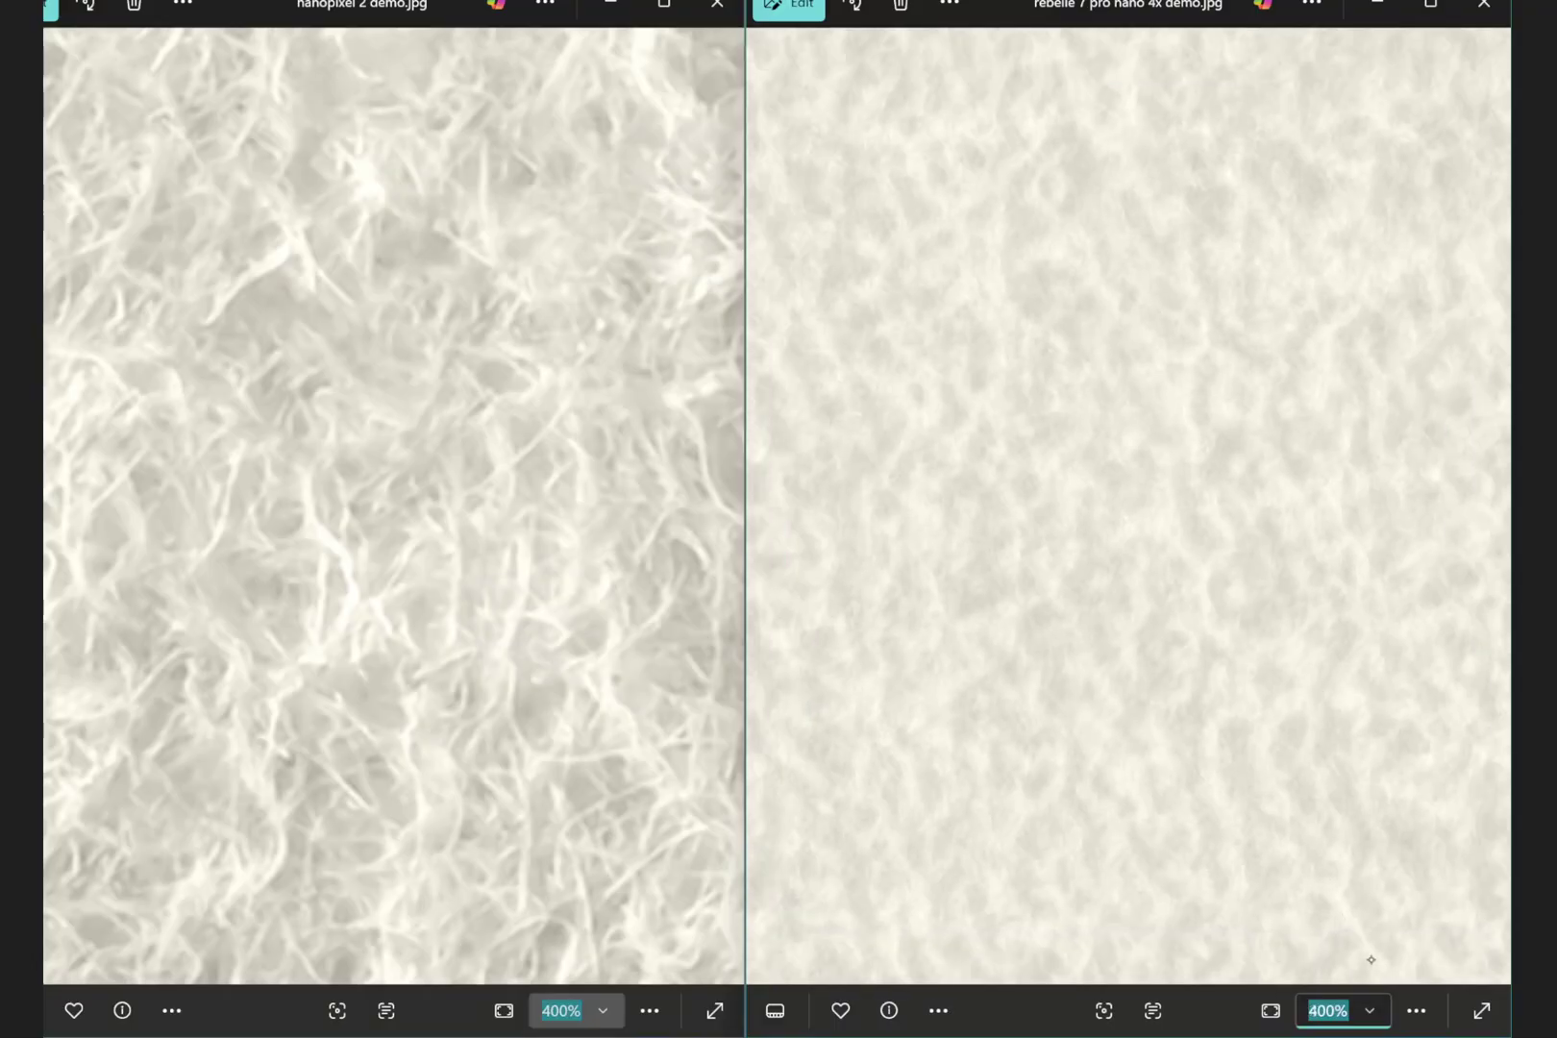
Step the images down through 200% and set both to 100%.
click(602, 1009)
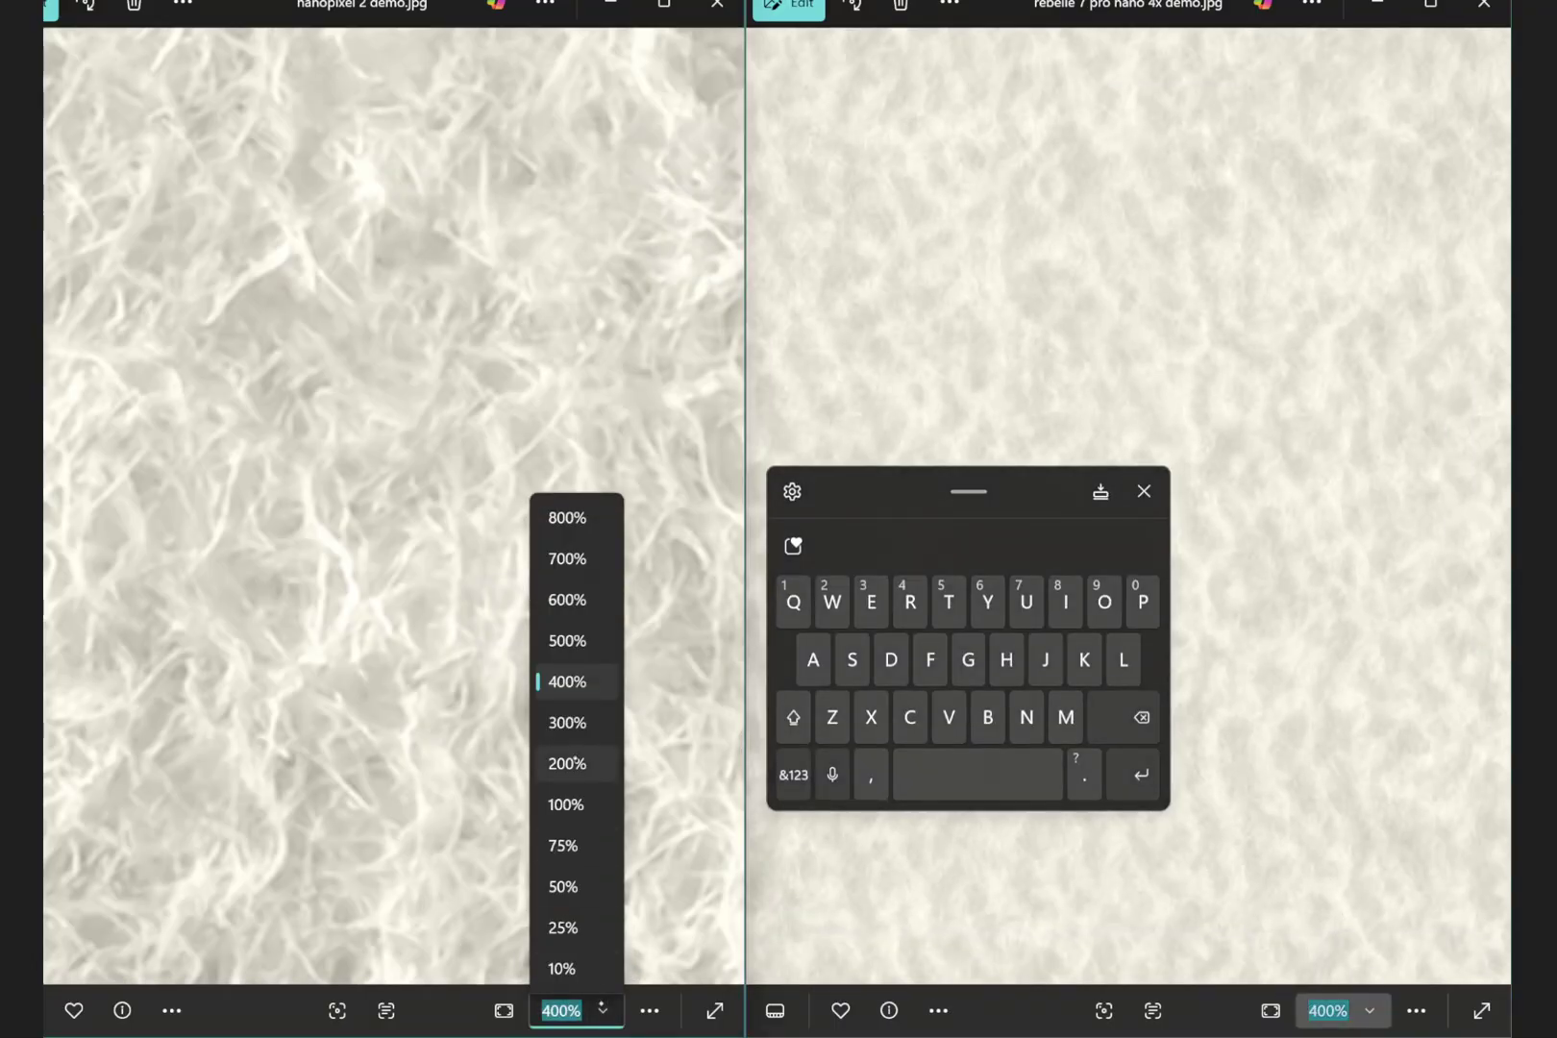
click(569, 761)
click(1359, 1004)
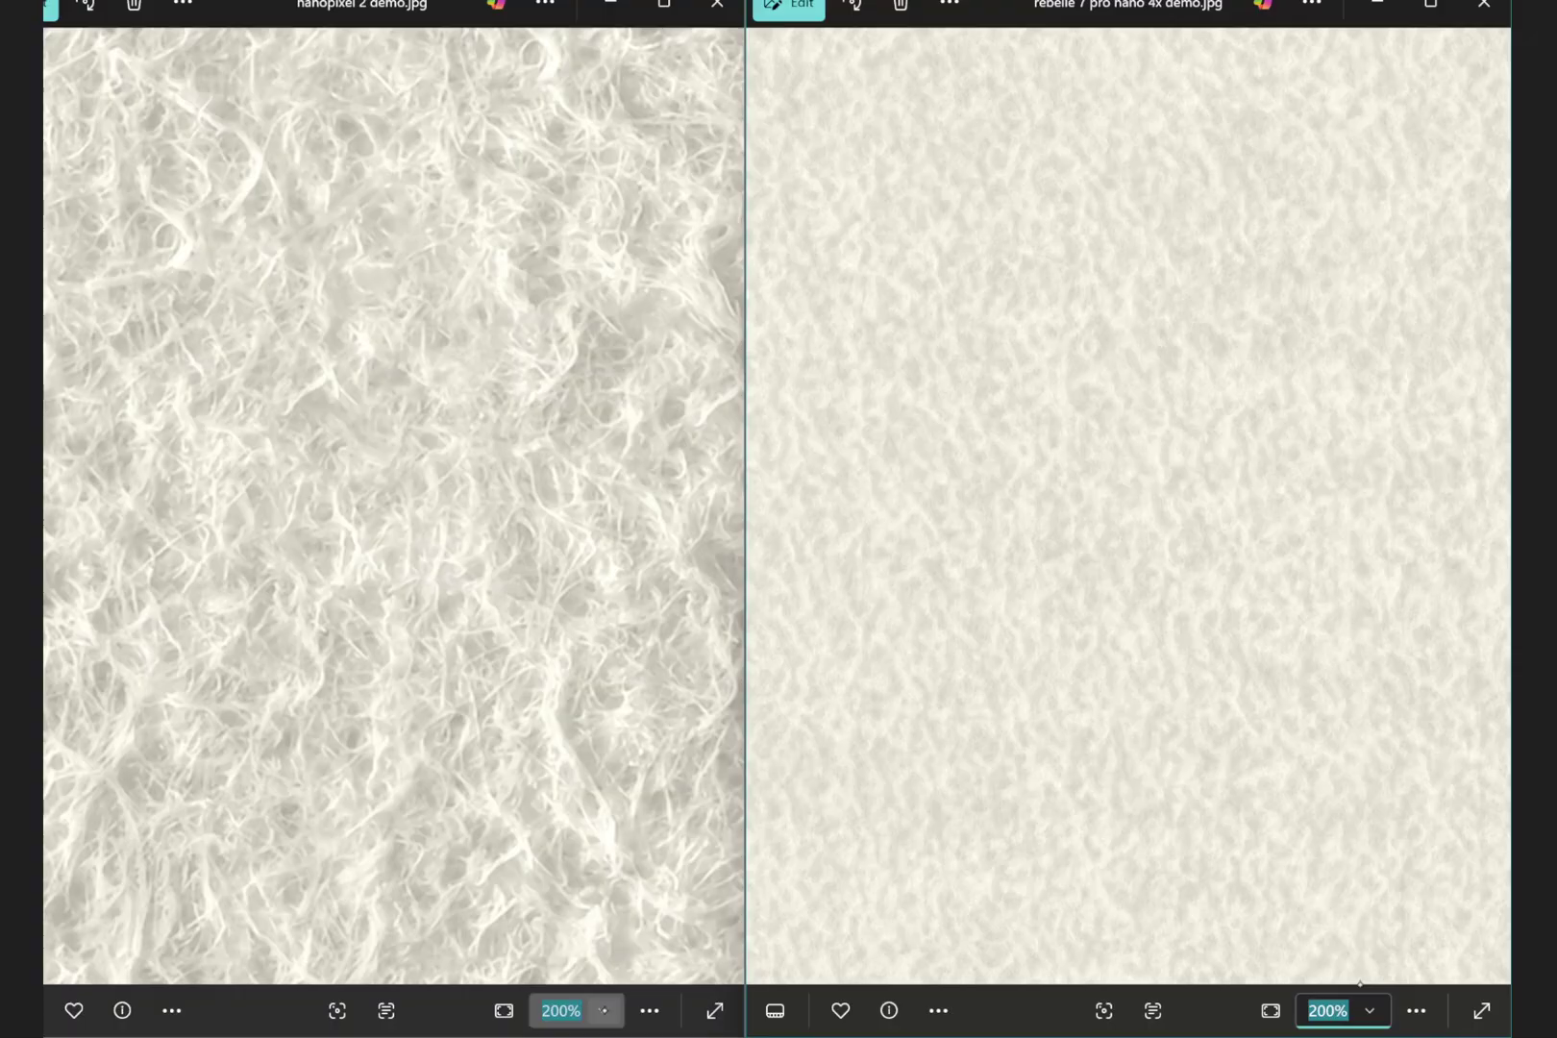
click(602, 1010)
click(567, 804)
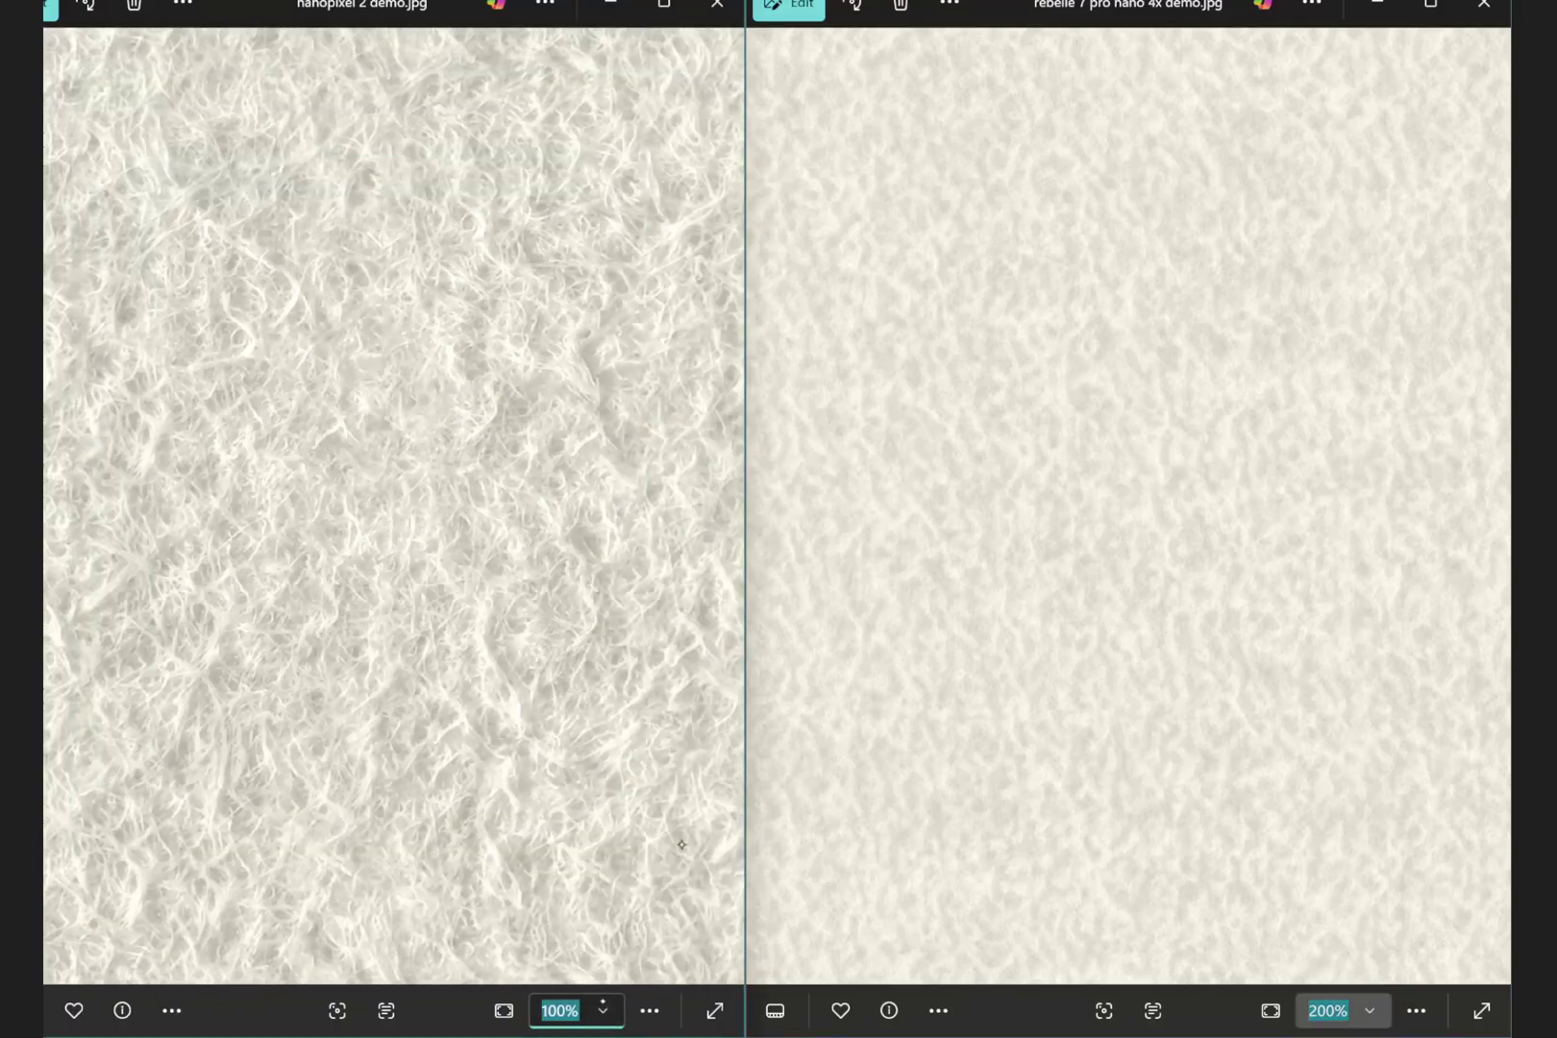
click(1355, 1009)
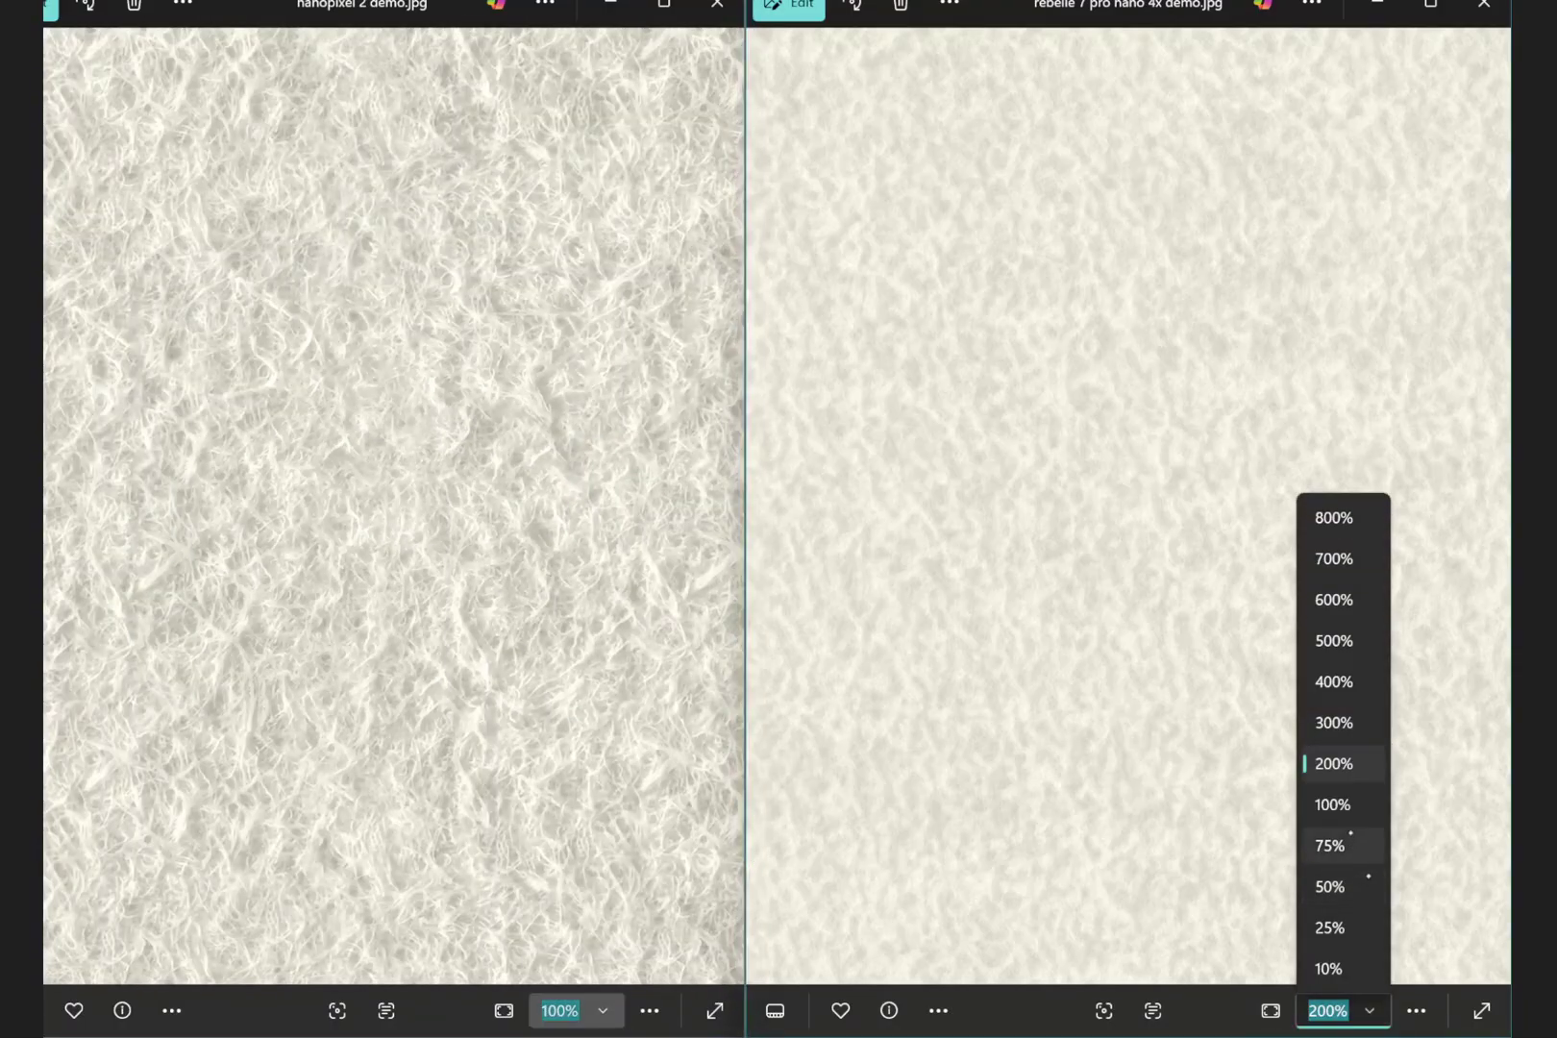
click(1332, 804)
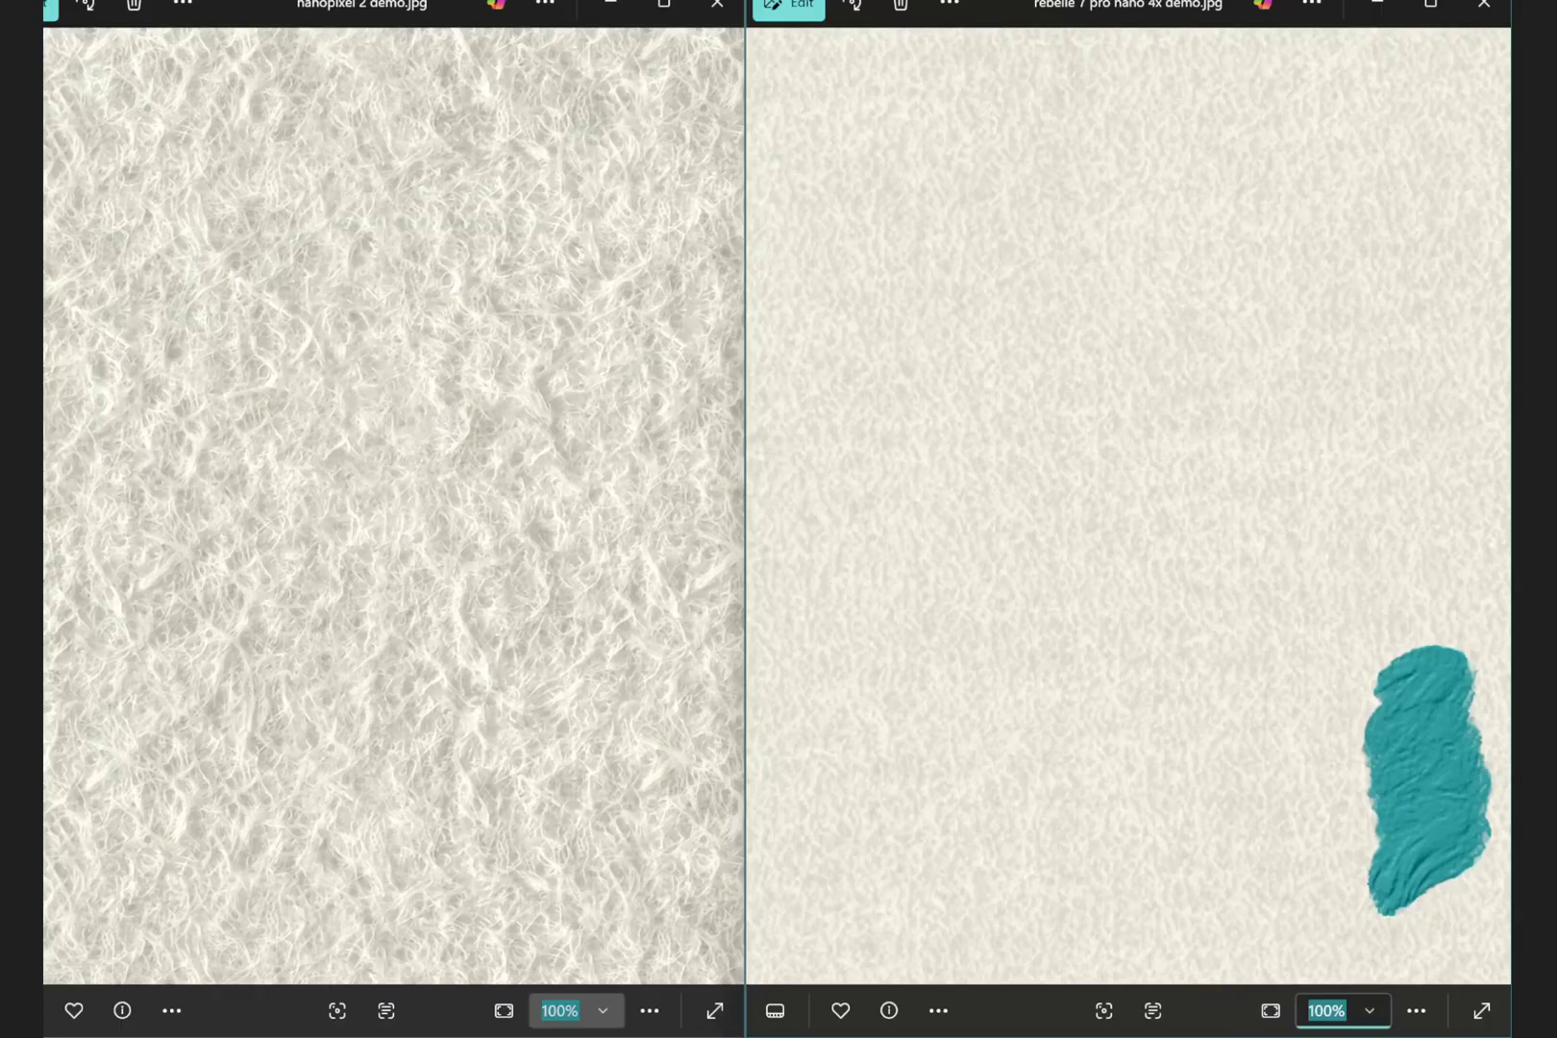
Frame the teal stroke at 232% in the right image and the blue stroke in the left image.
drag(1341, 654, 1026, 406)
drag(1134, 725, 1119, 678)
mouse_move(576, 293)
mouse_down()
mouse_move(598, 354)
mouse_move(605, 271)
mouse_move(660, 327)
mouse_move(588, 168)
mouse_up()
mouse_move(562, 432)
mouse_down()
mouse_move(615, 525)
mouse_move(556, 573)
mouse_move(546, 622)
mouse_up()
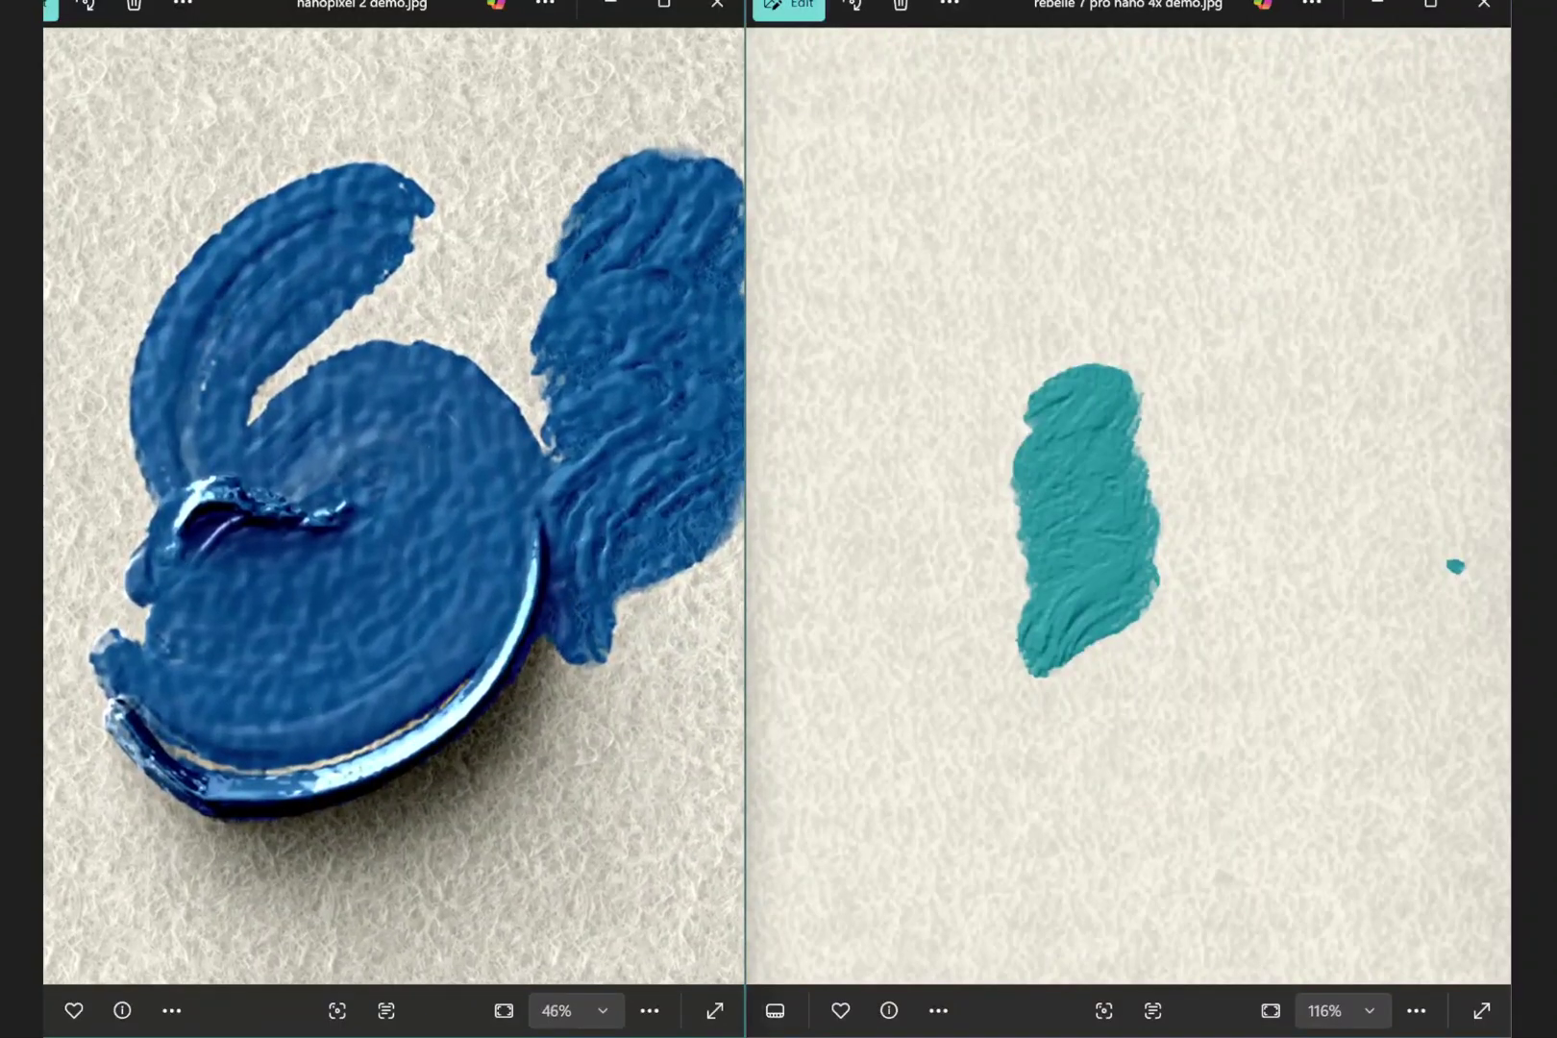
drag(617, 404, 552, 423)
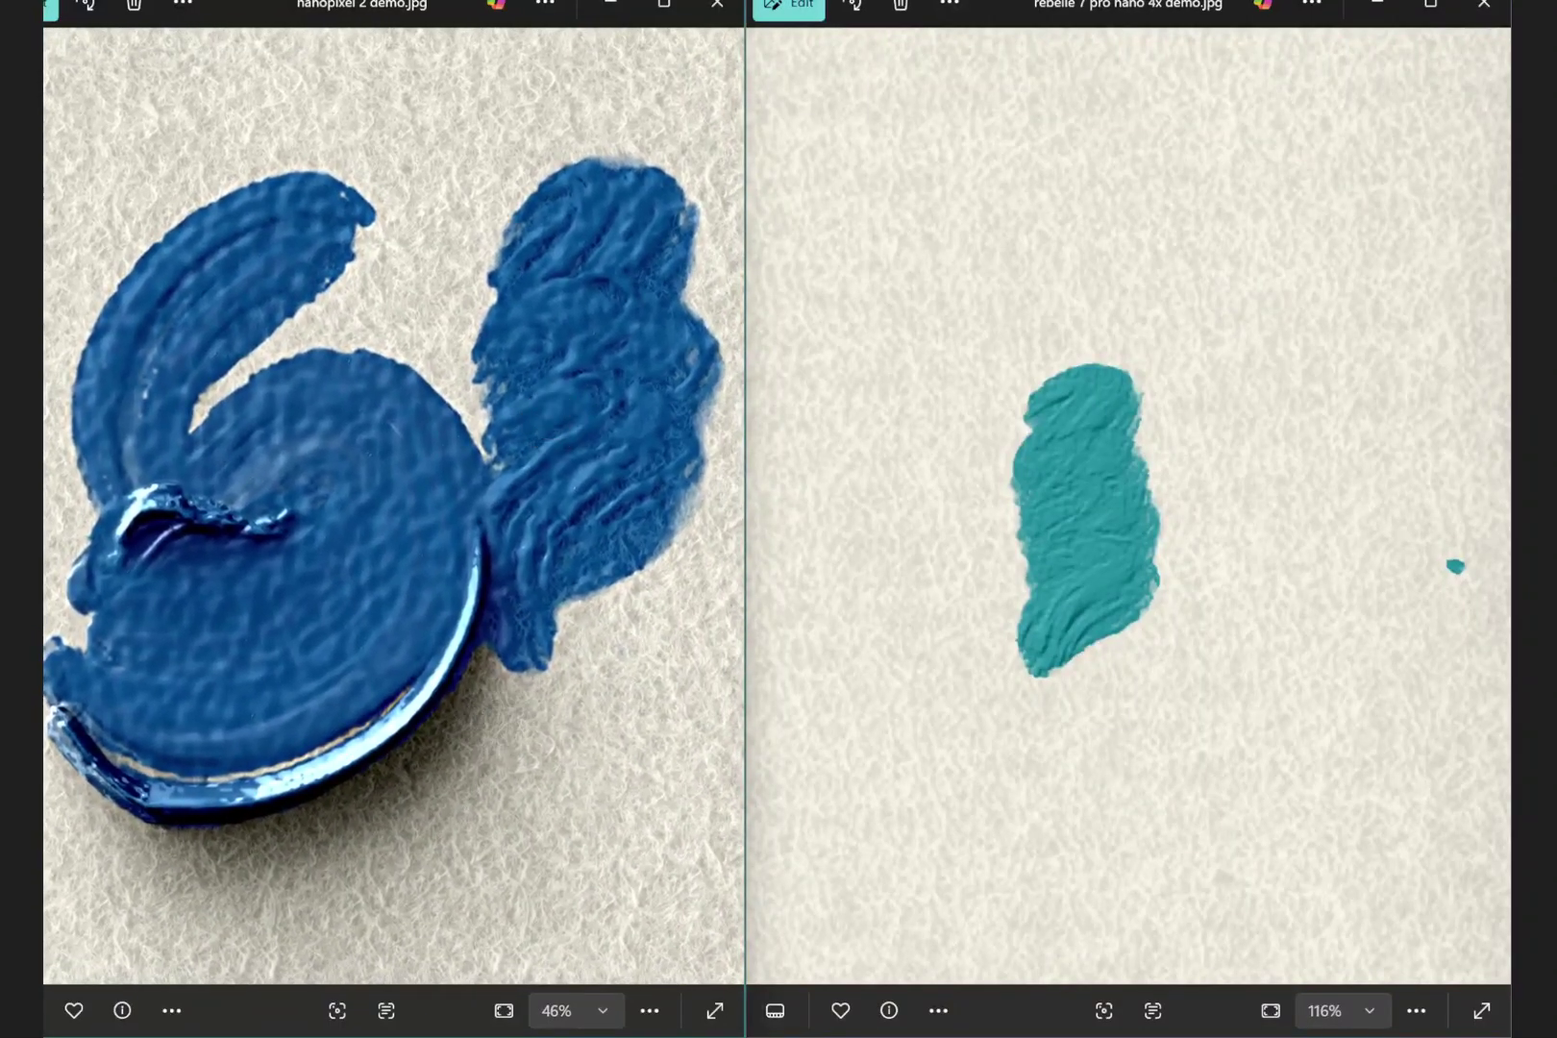
drag(1084, 634, 1073, 694)
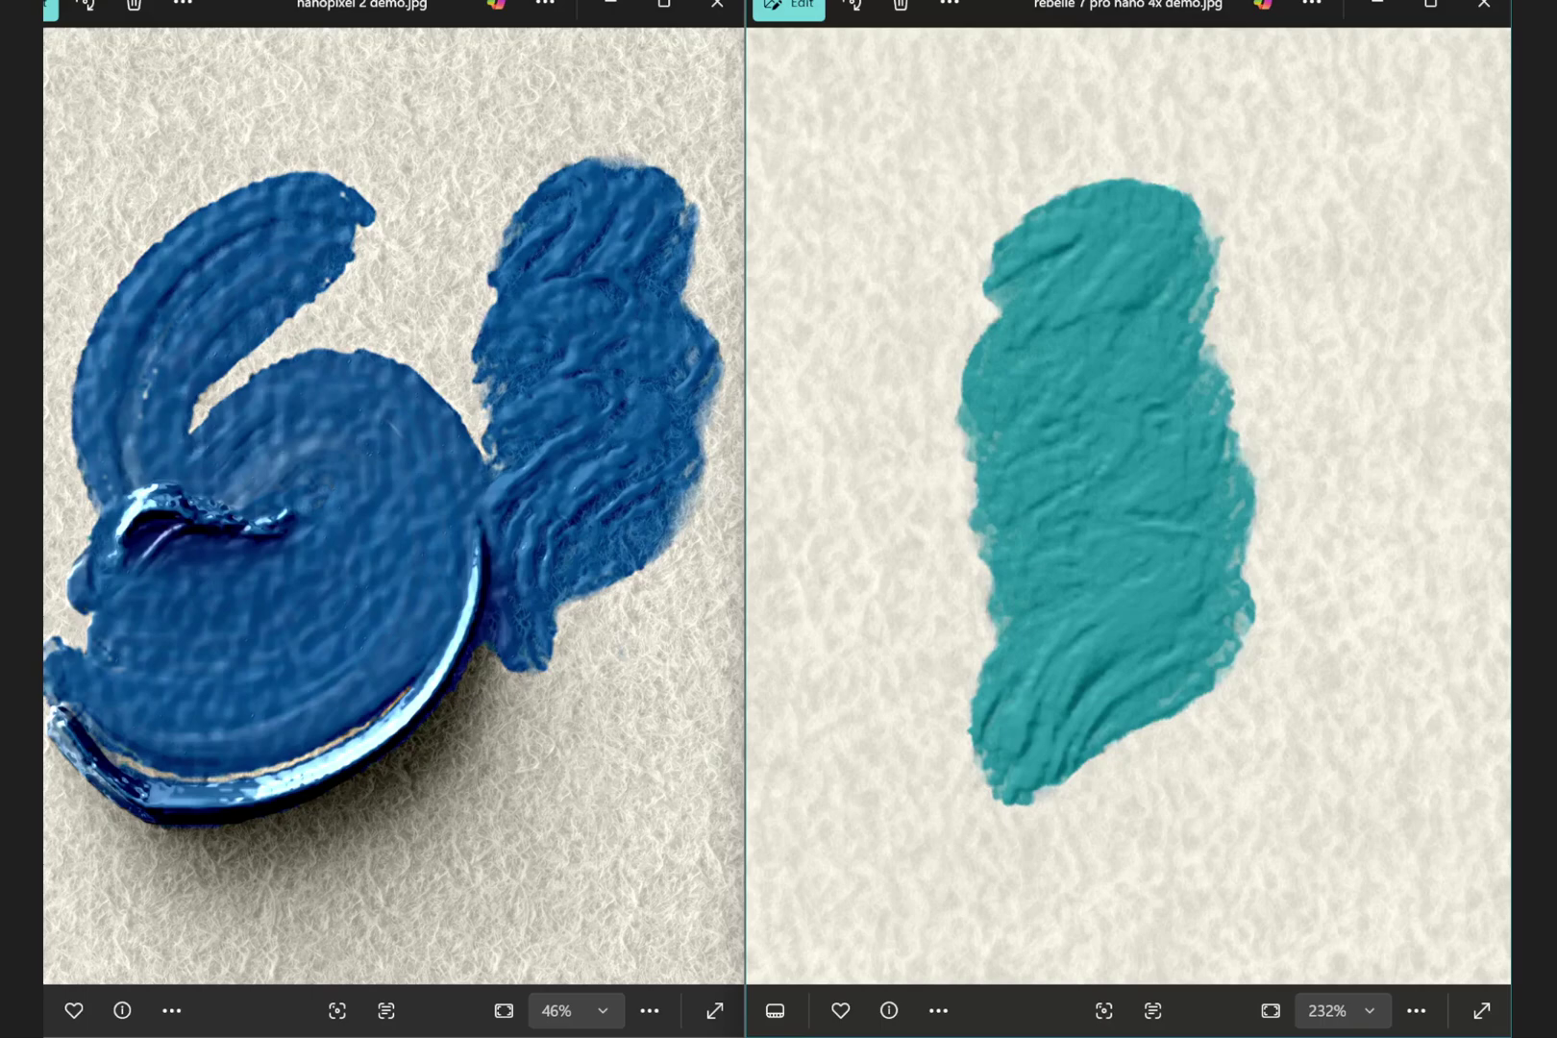
Zoom in closely on the teal stroke's edge in the right image.
scroll(1343, 511, up, 5)
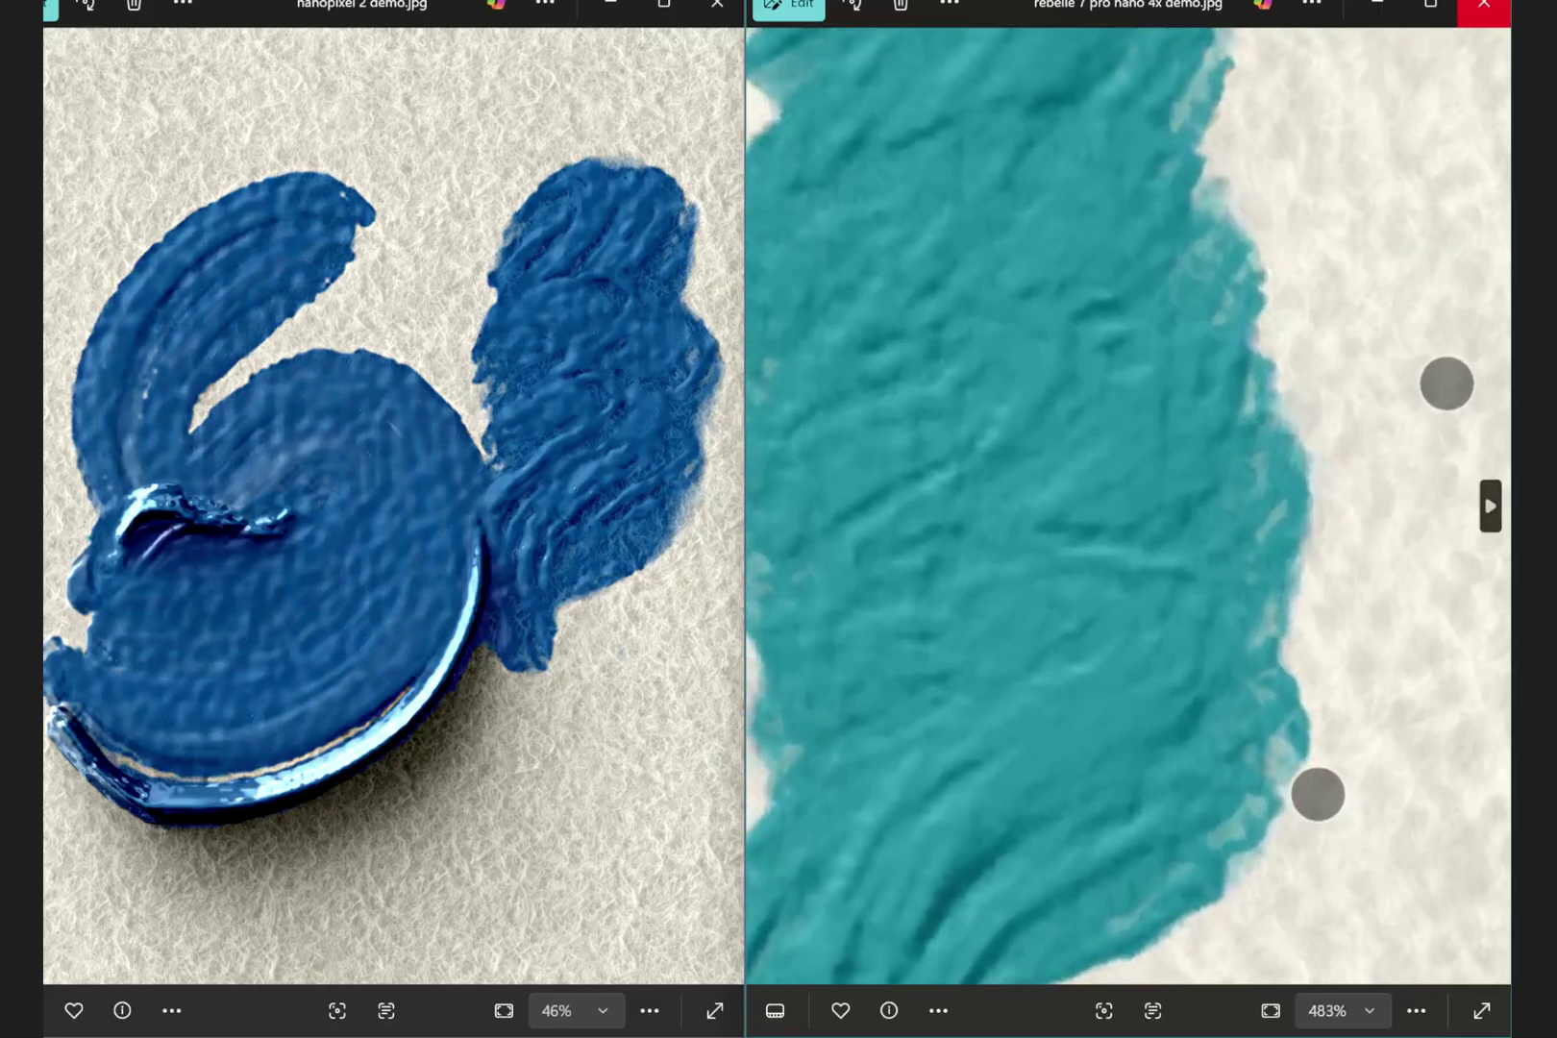
scroll(1343, 511, up, 3)
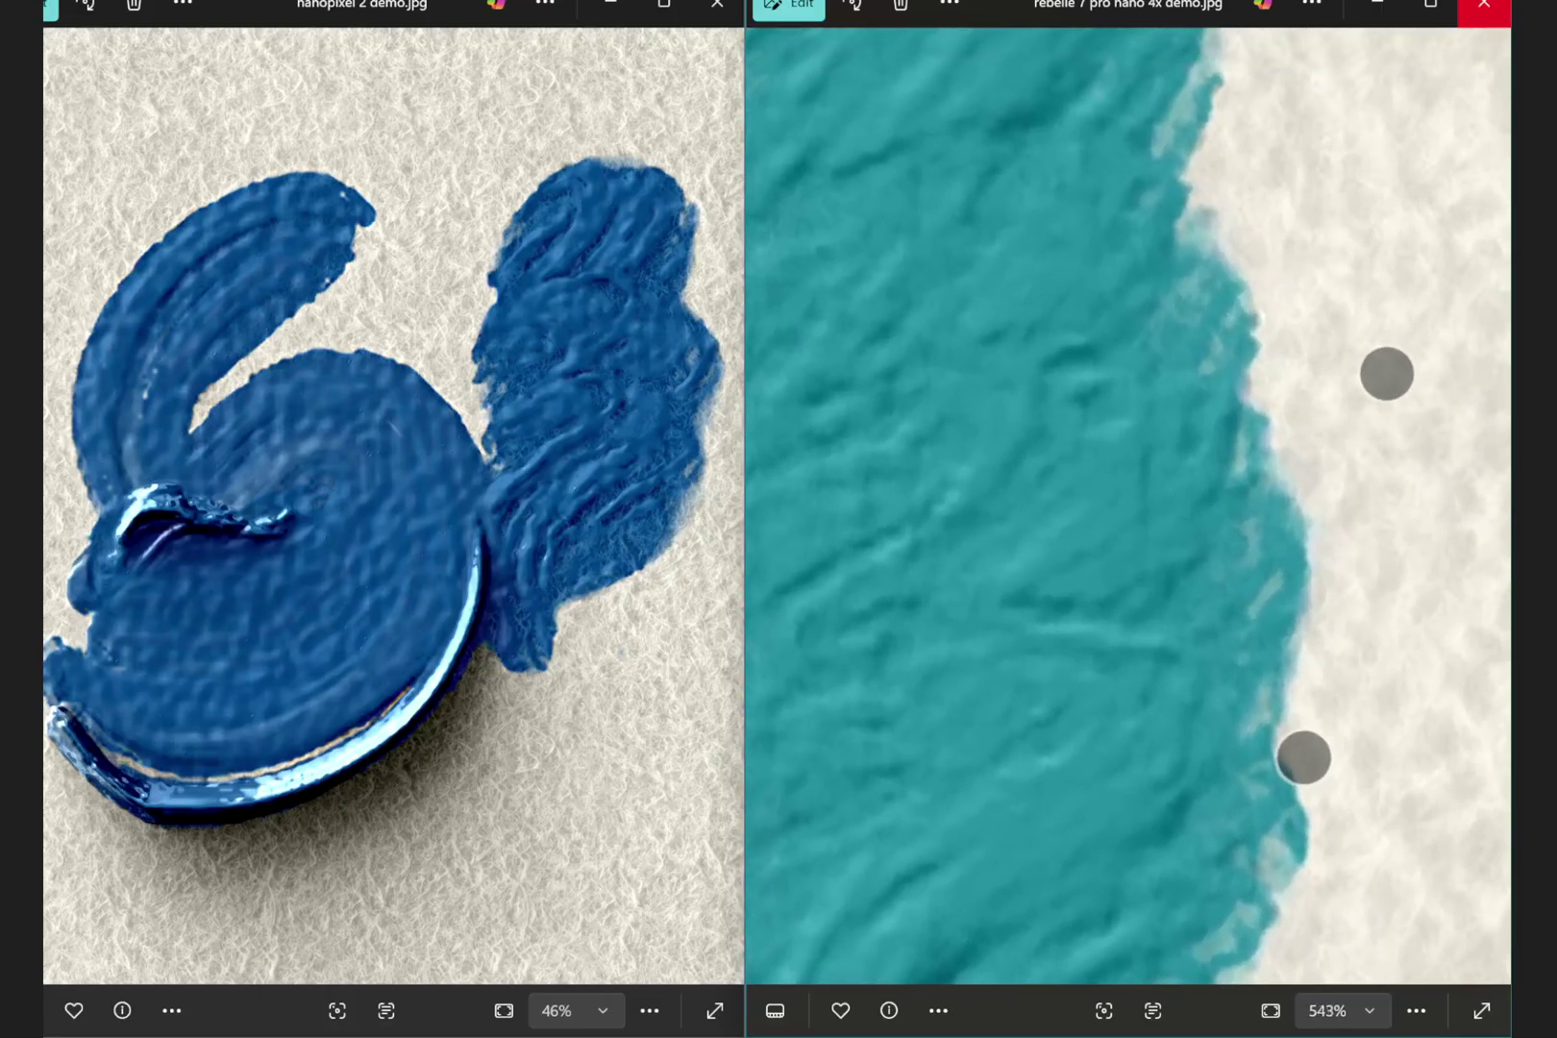
scroll(1343, 511, up, 2)
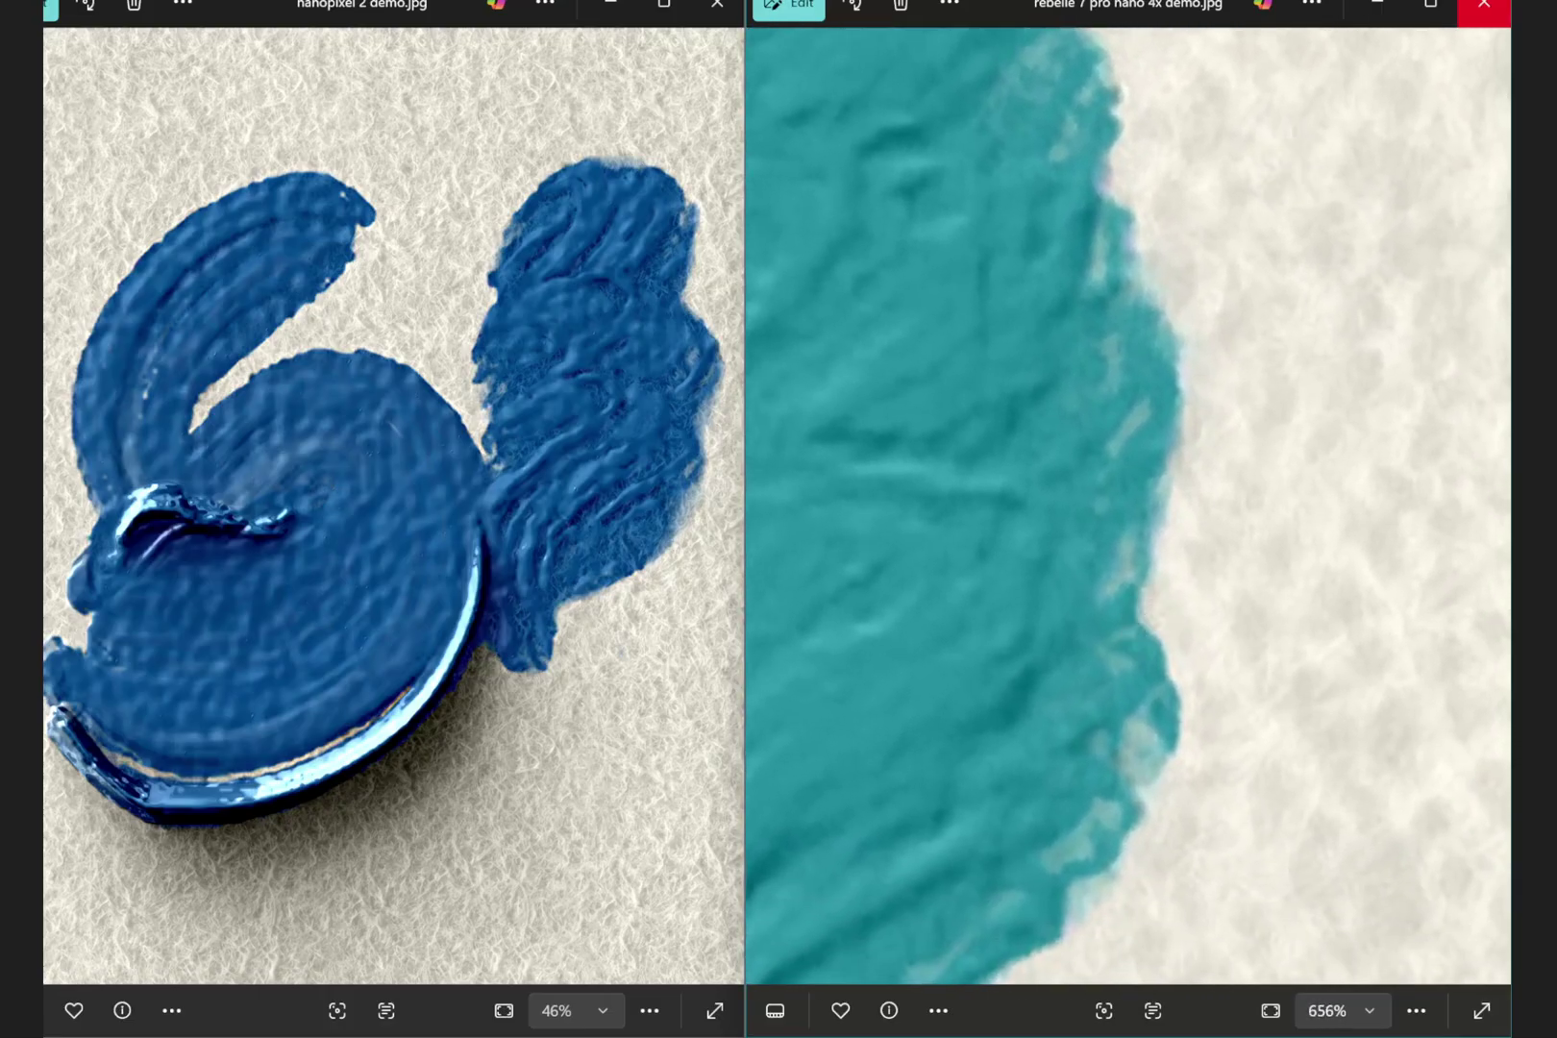
scroll(265, 461, up, 4)
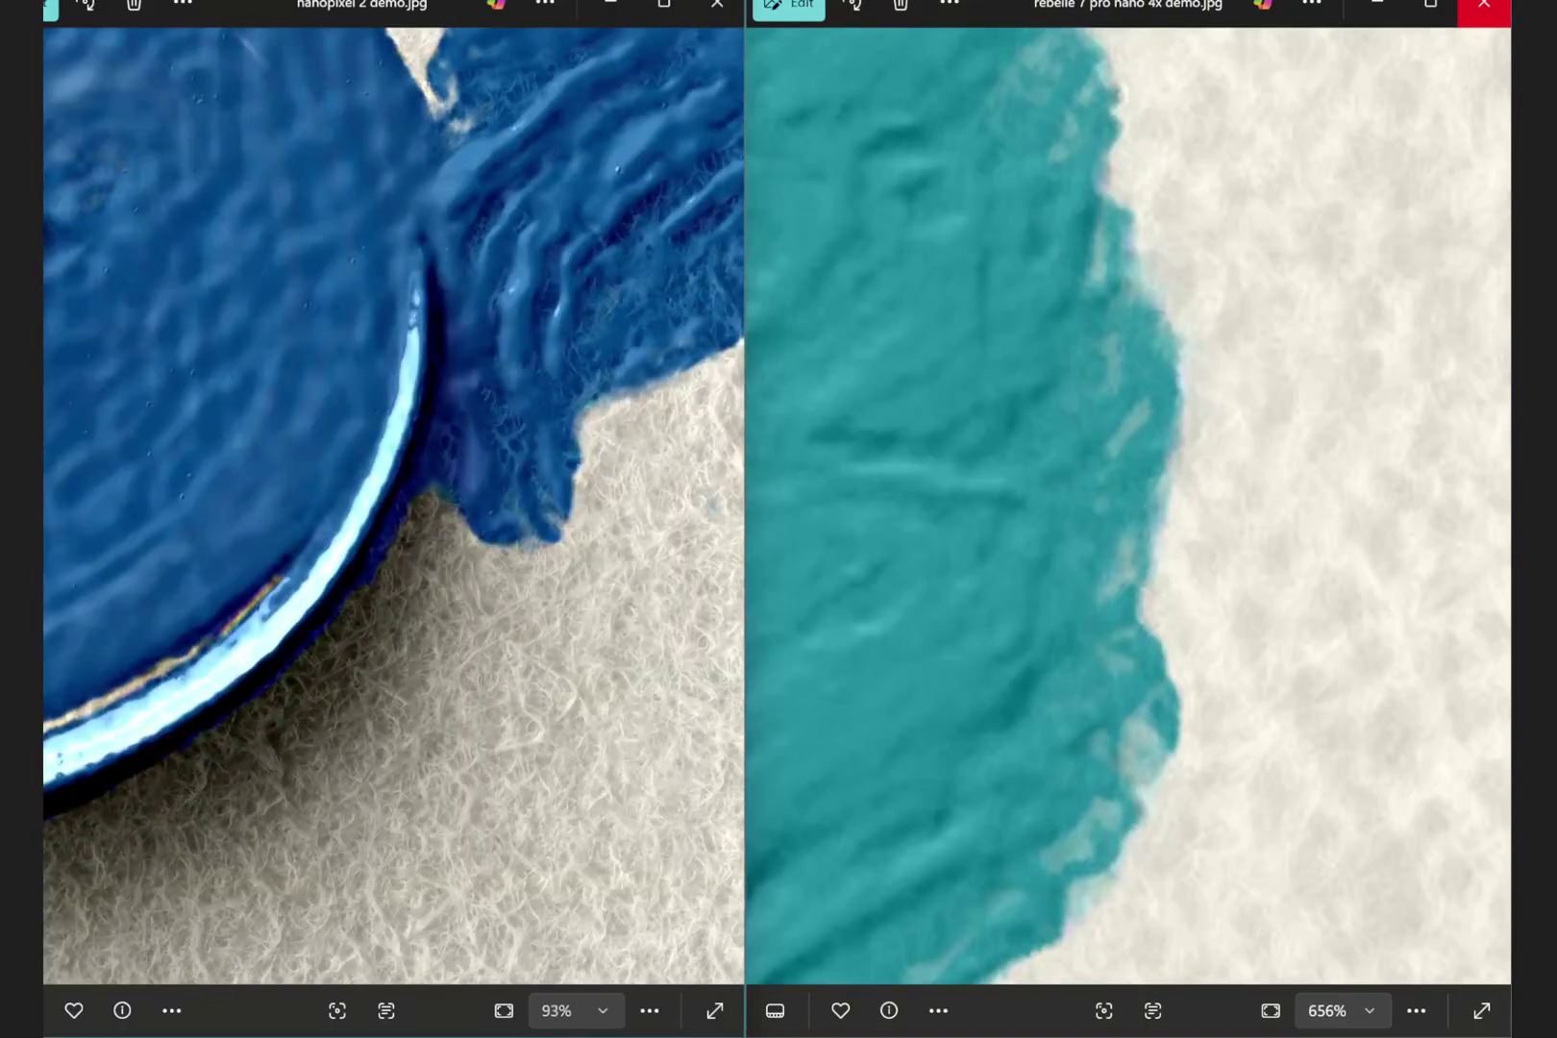
scroll(549, 570, up, 2)
scroll(511, 590, down, 2)
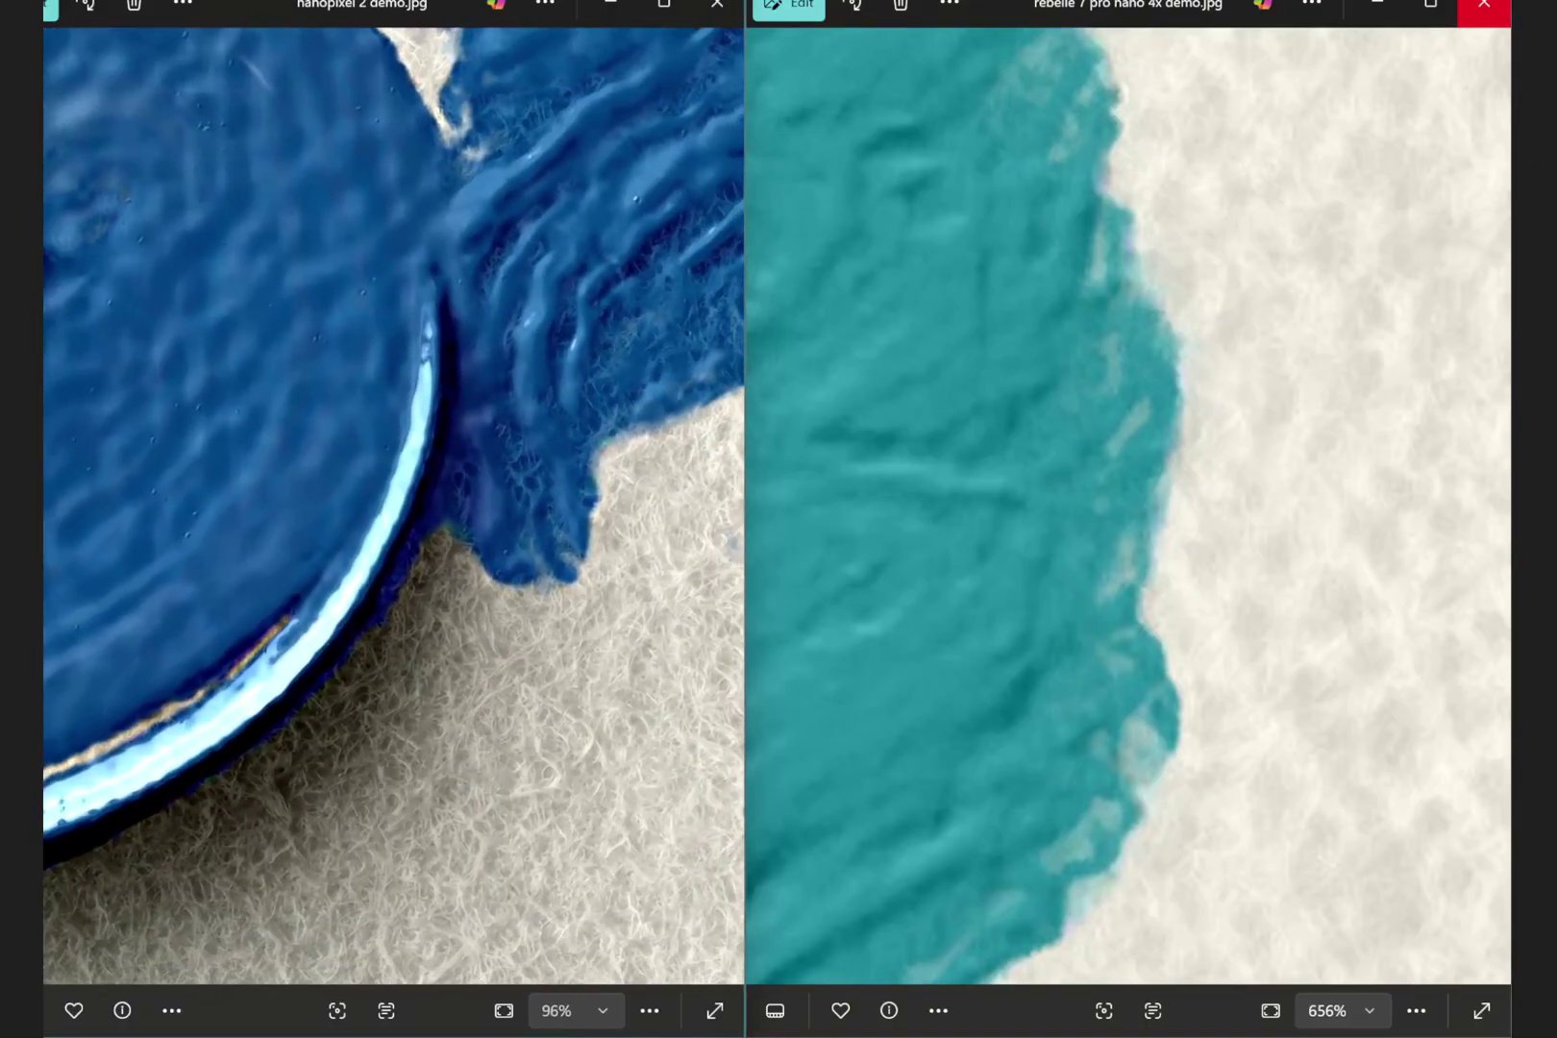
scroll(1131, 306, down, 1)
Magnify the blue stroke's edge in the left image, then zoom back out.
scroll(594, 451, up, 8)
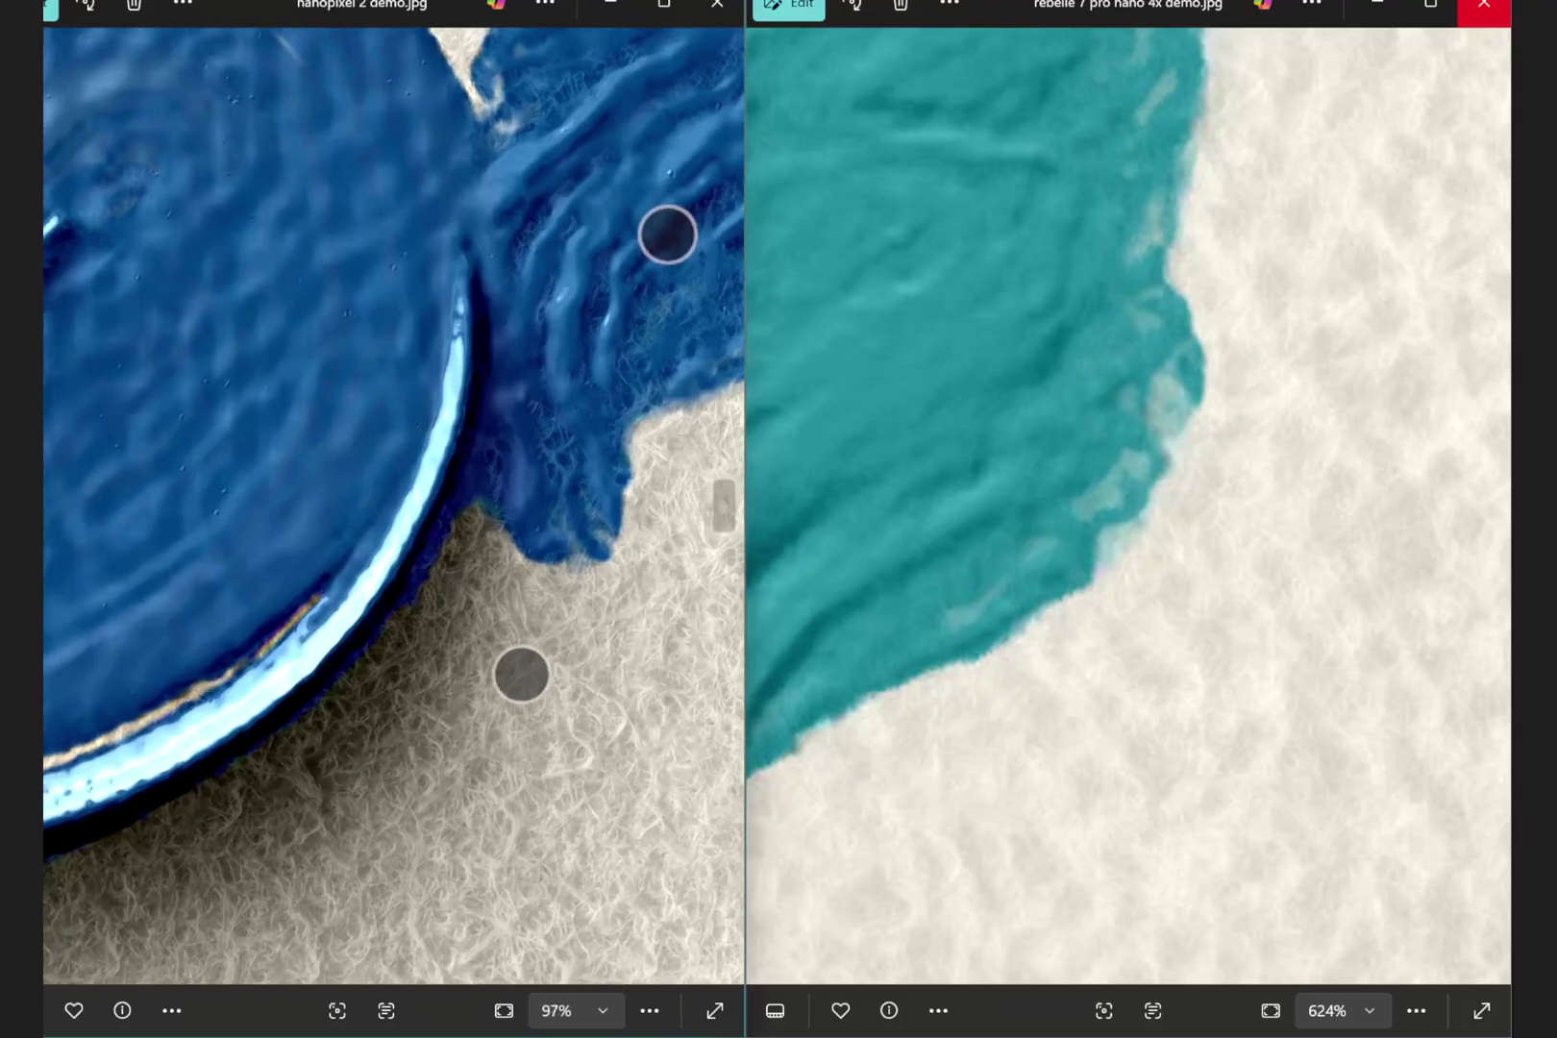
scroll(586, 407, up, 7)
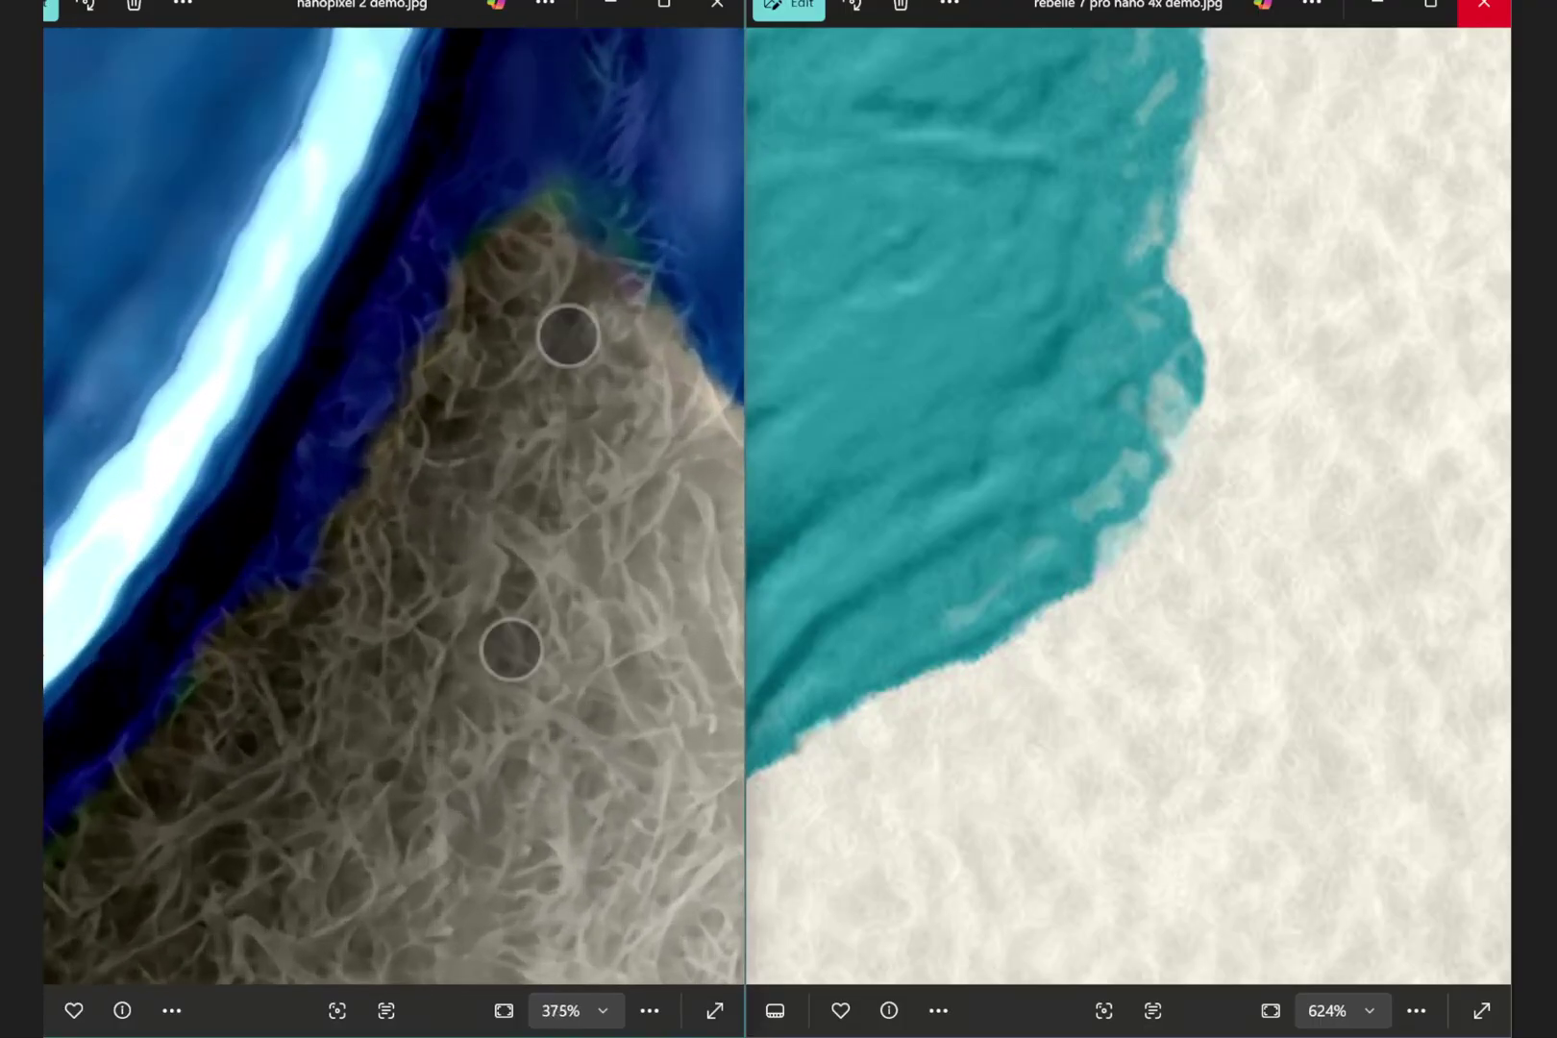
scroll(565, 446, down, 7)
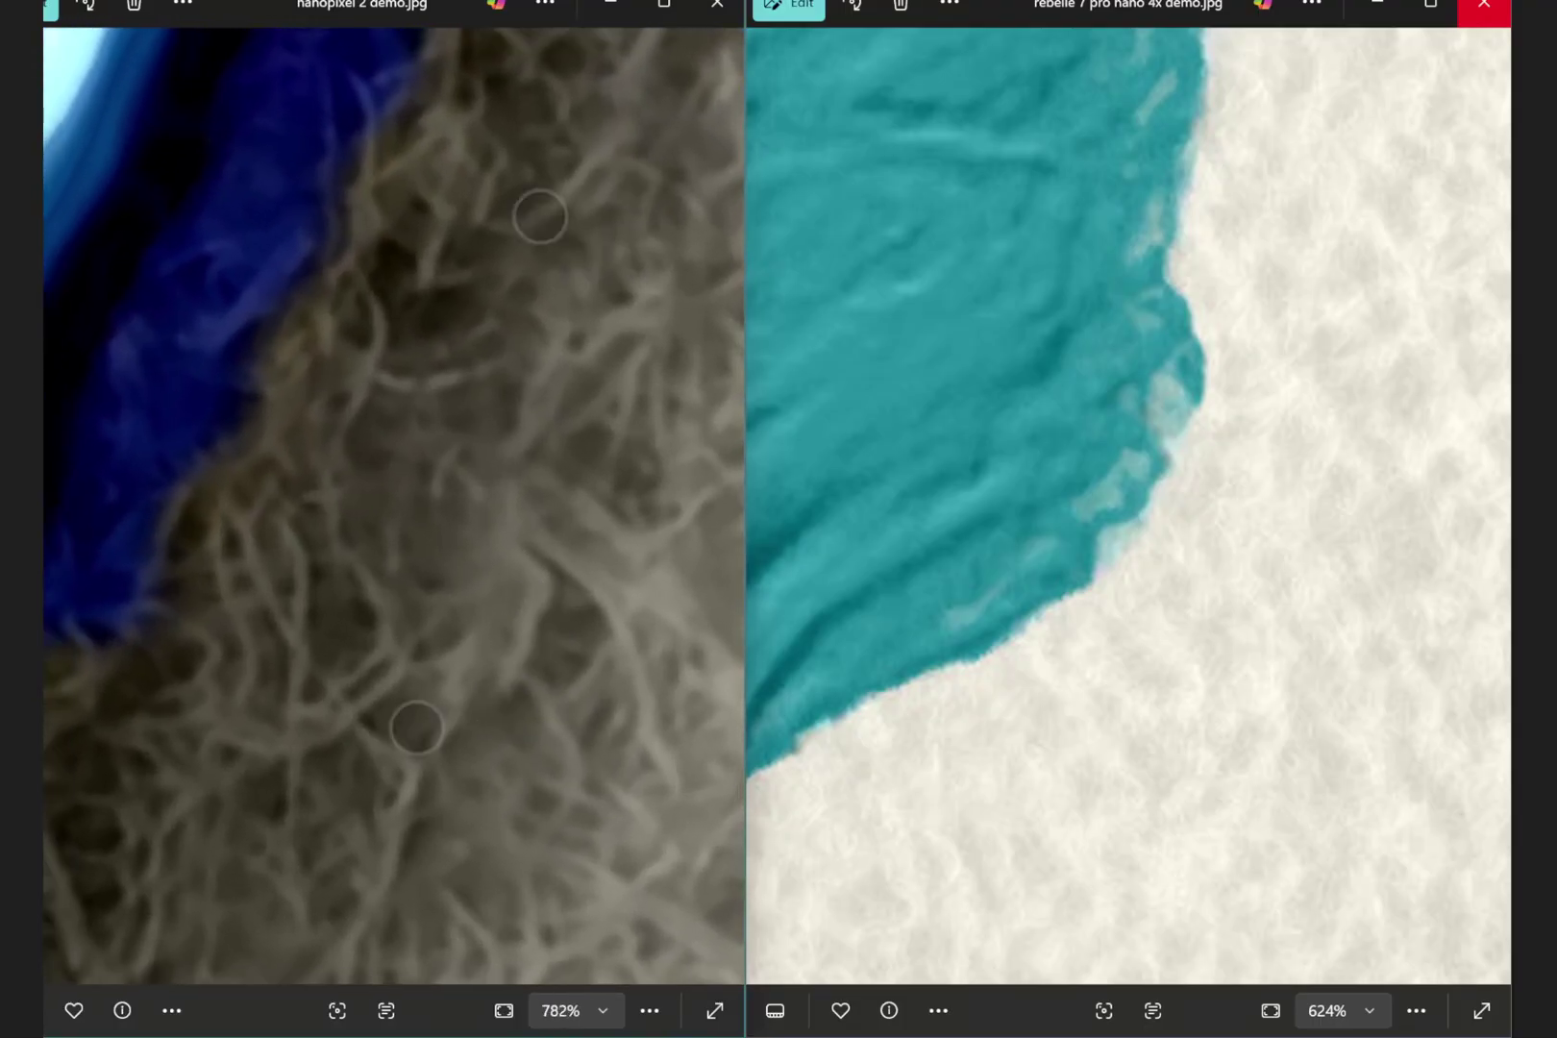
scroll(535, 469, down, 7)
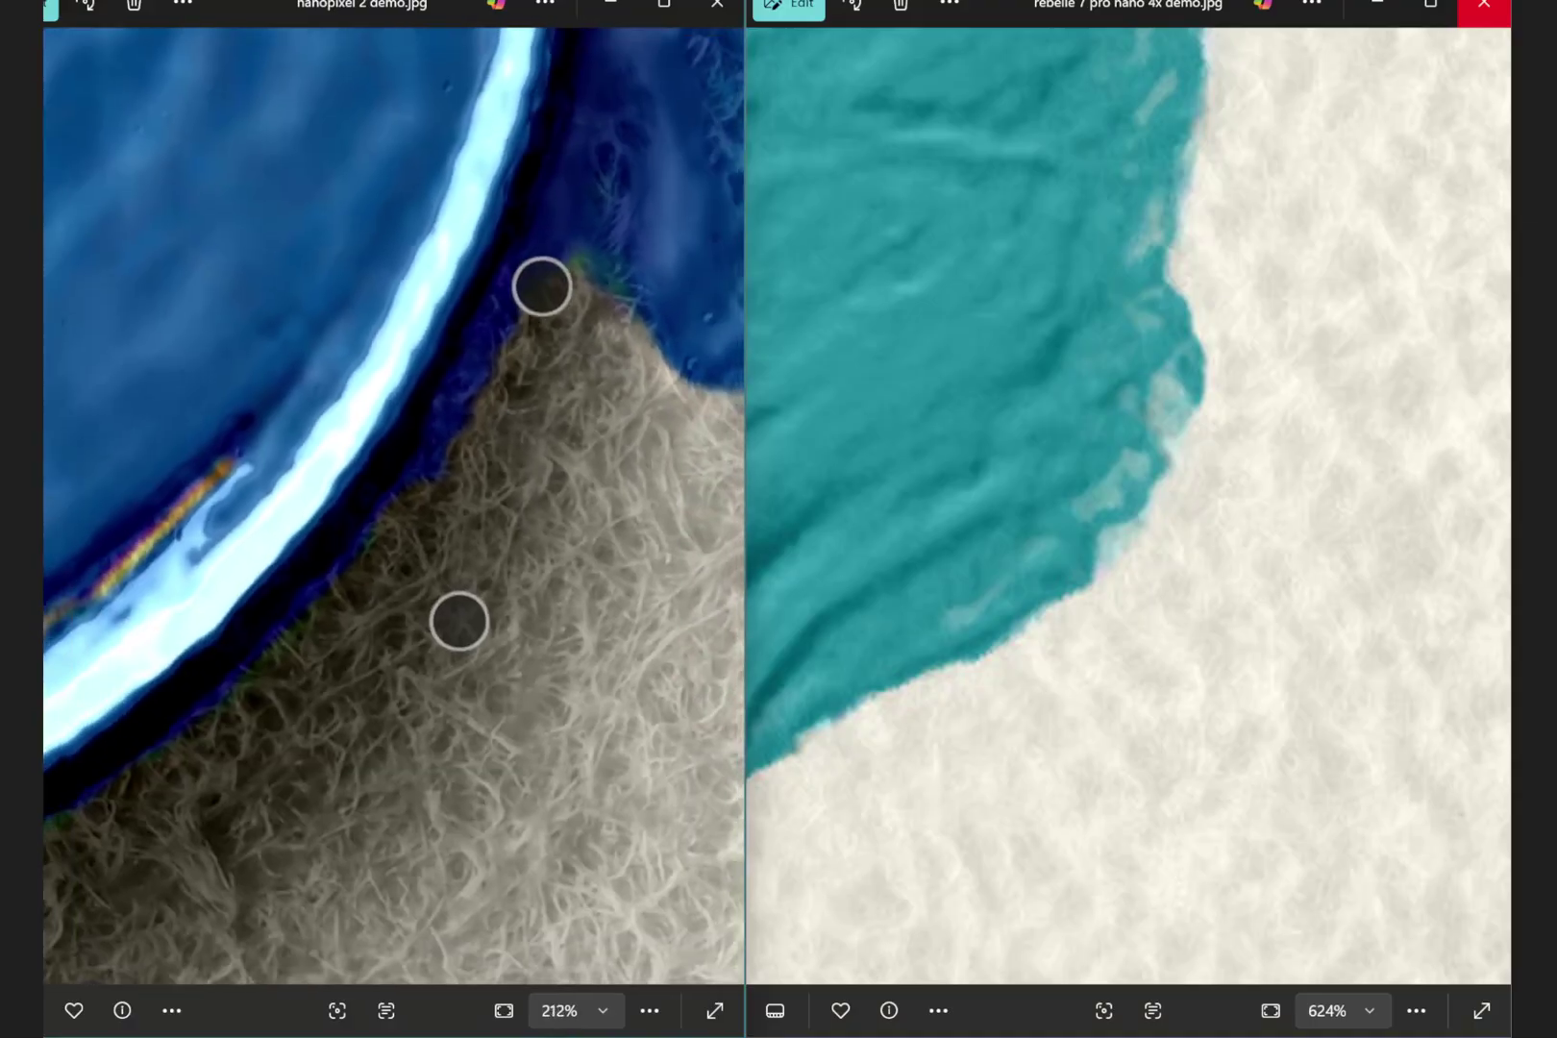
scroll(461, 499, down, 3)
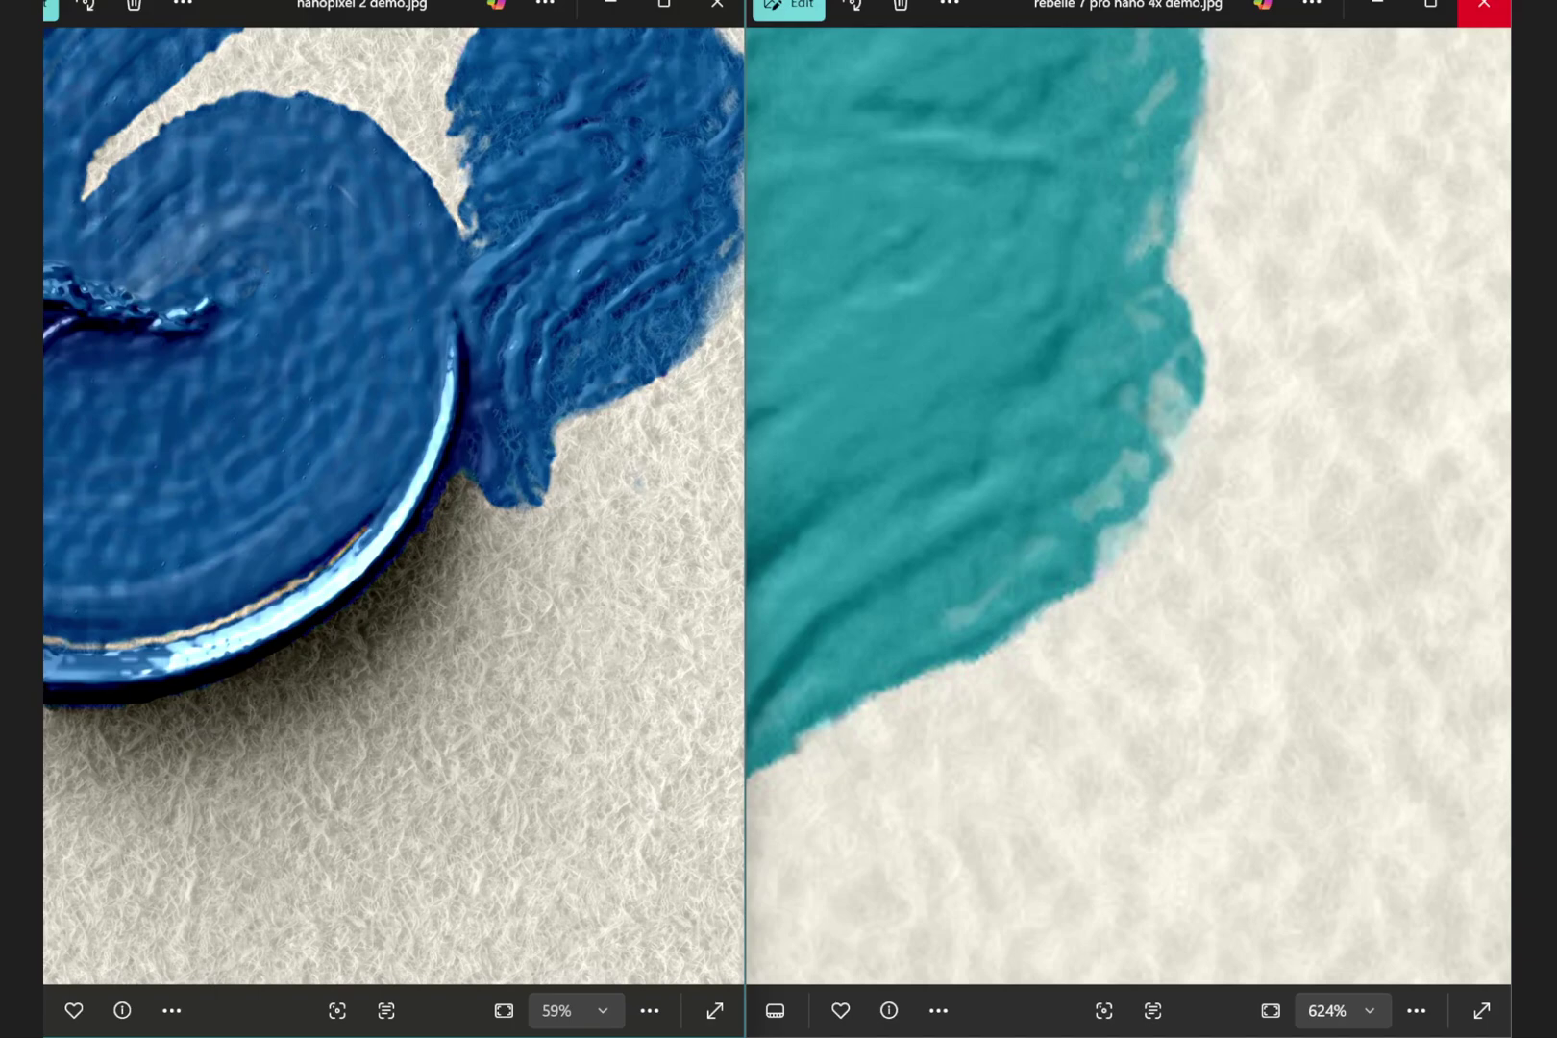
scroll(499, 525, down, 4)
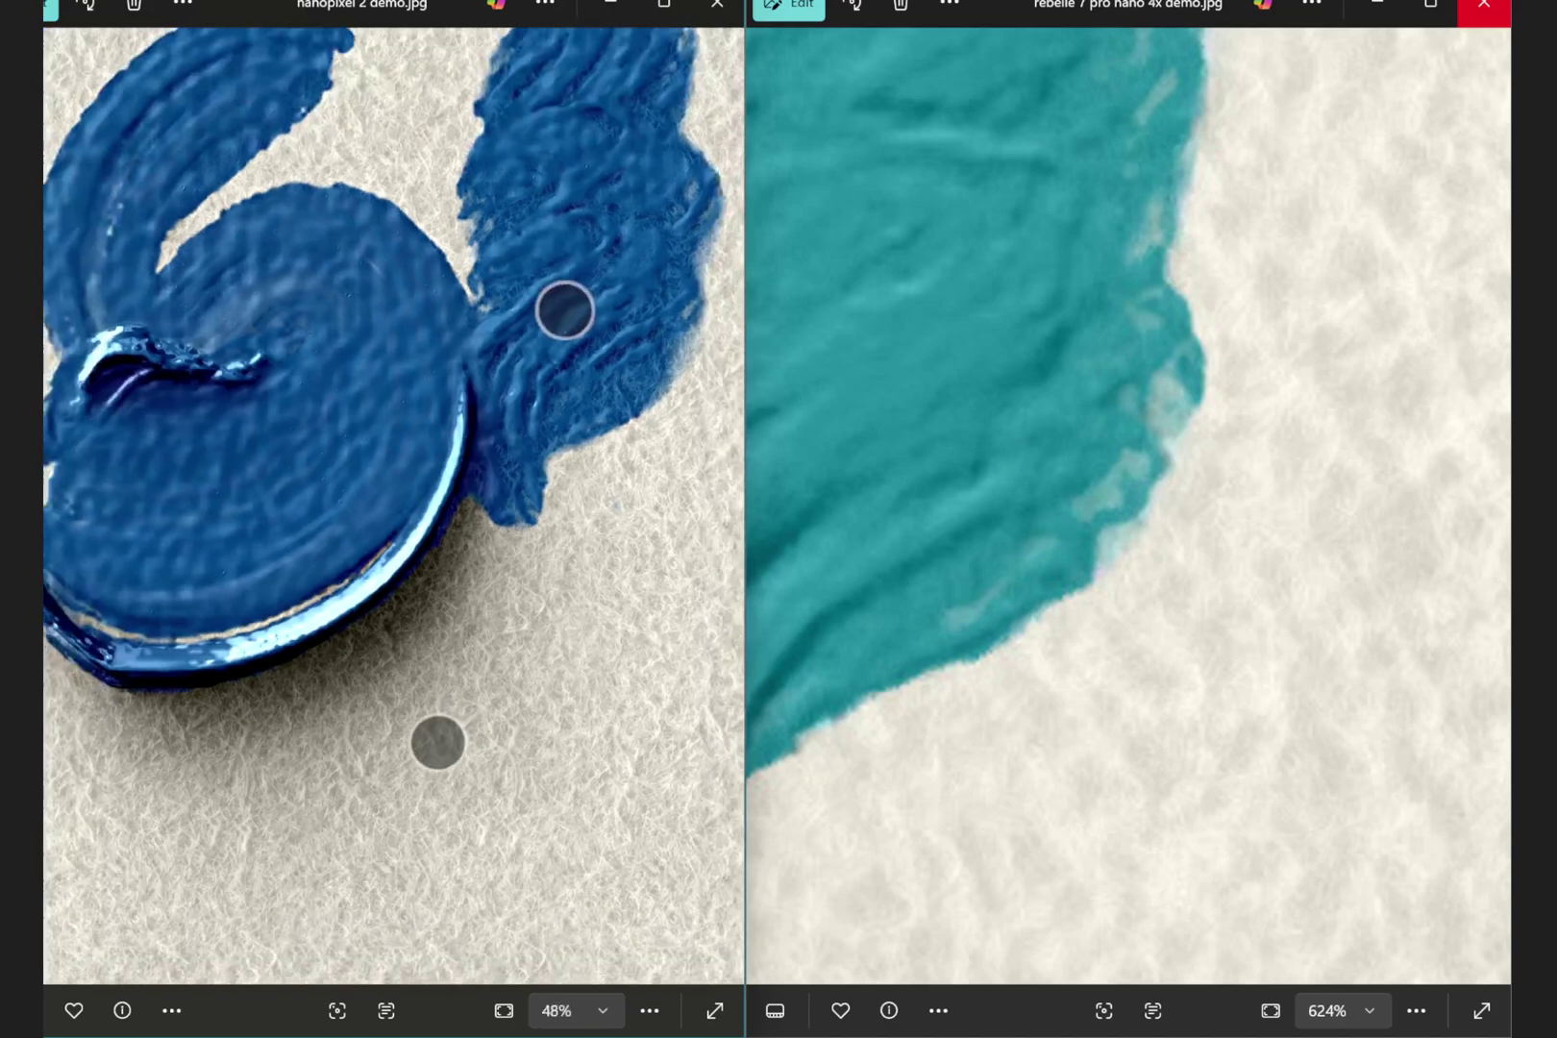